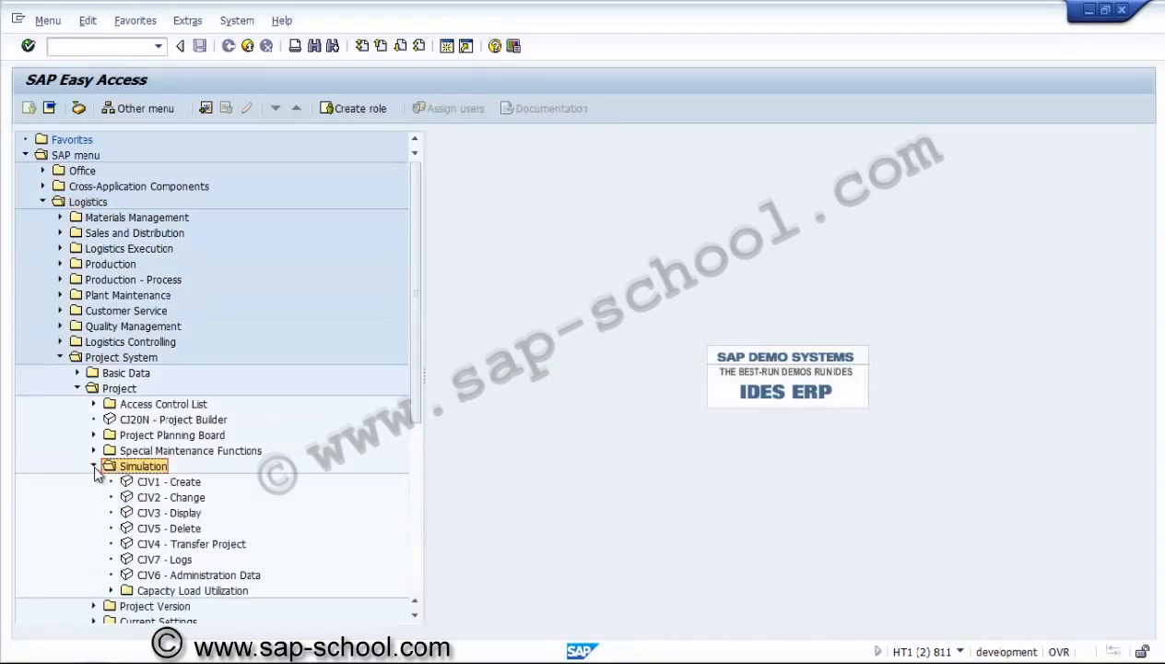
# Open the simulation creation transaction CJV1 and set the new project definition to U3000.1401.
pyautogui.doubleClick(161, 483)
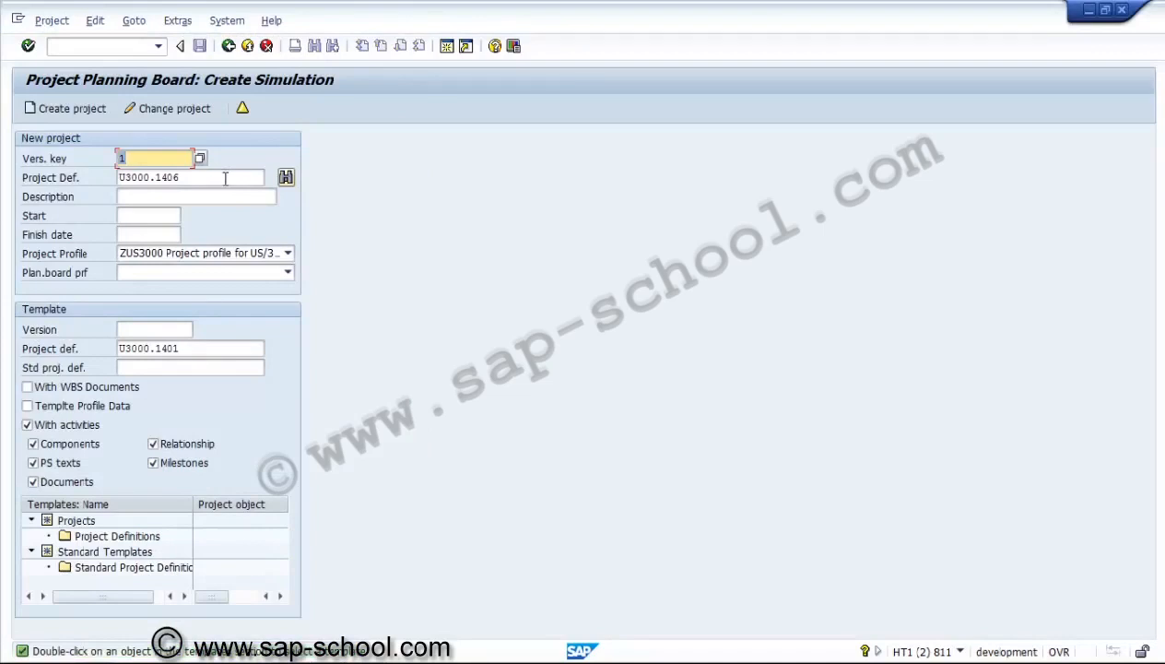
pyautogui.click(225, 178)
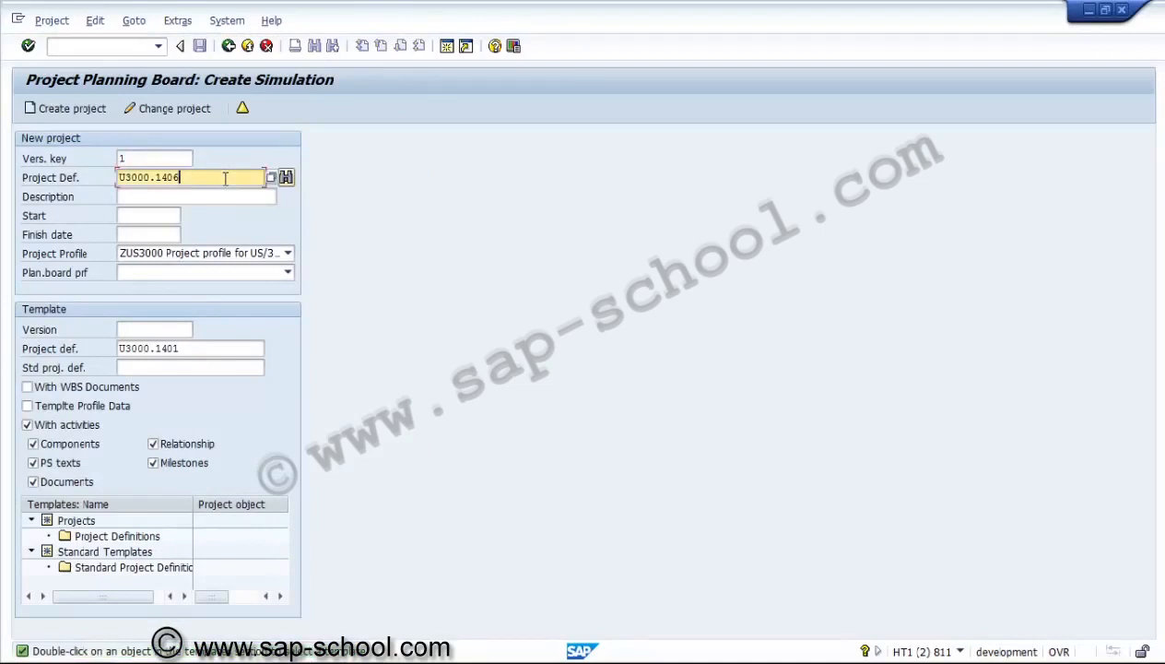
pyautogui.press('BackSpace')
pyautogui.write('1')
# Clear the template project definition and try to create simulation version 1 for U3000.1401.
pyautogui.click(192, 347)
pyautogui.press('BackSpace')
pyautogui.press('BackSpace')
pyautogui.press('BackSpace')
pyautogui.press('BackSpace')
pyautogui.press('BackSpace')
pyautogui.press('BackSpace')
pyautogui.press('BackSpace')
pyautogui.press('BackSpace')
pyautogui.press('BackSpace')
pyautogui.press('BackSpace')
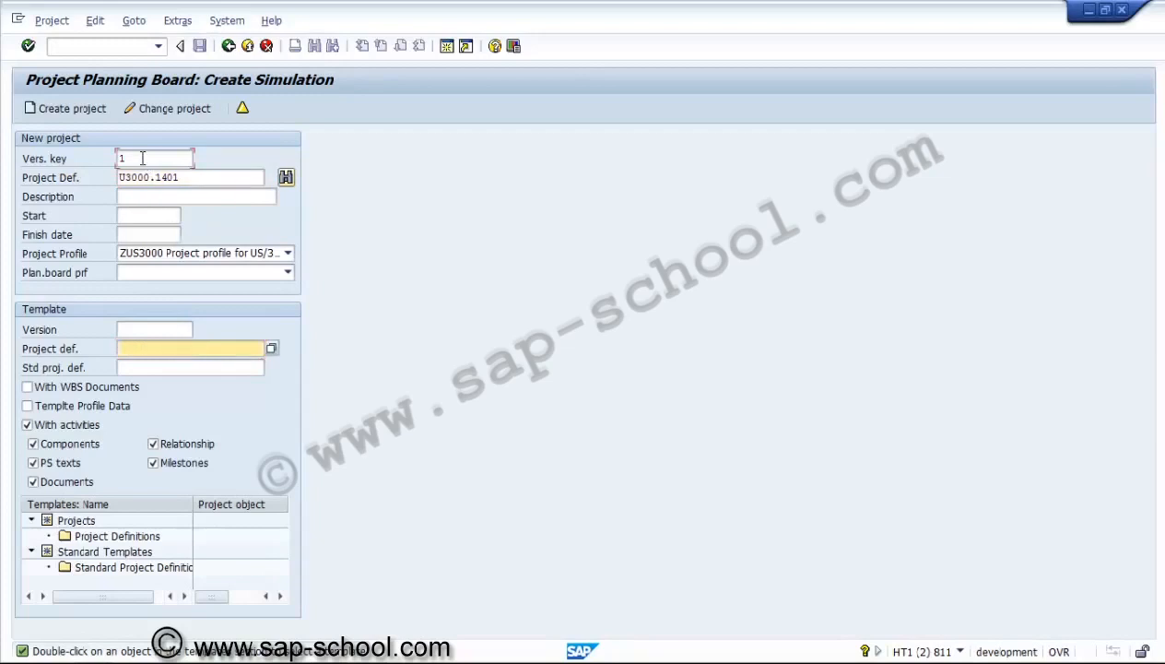
pyautogui.click(143, 158)
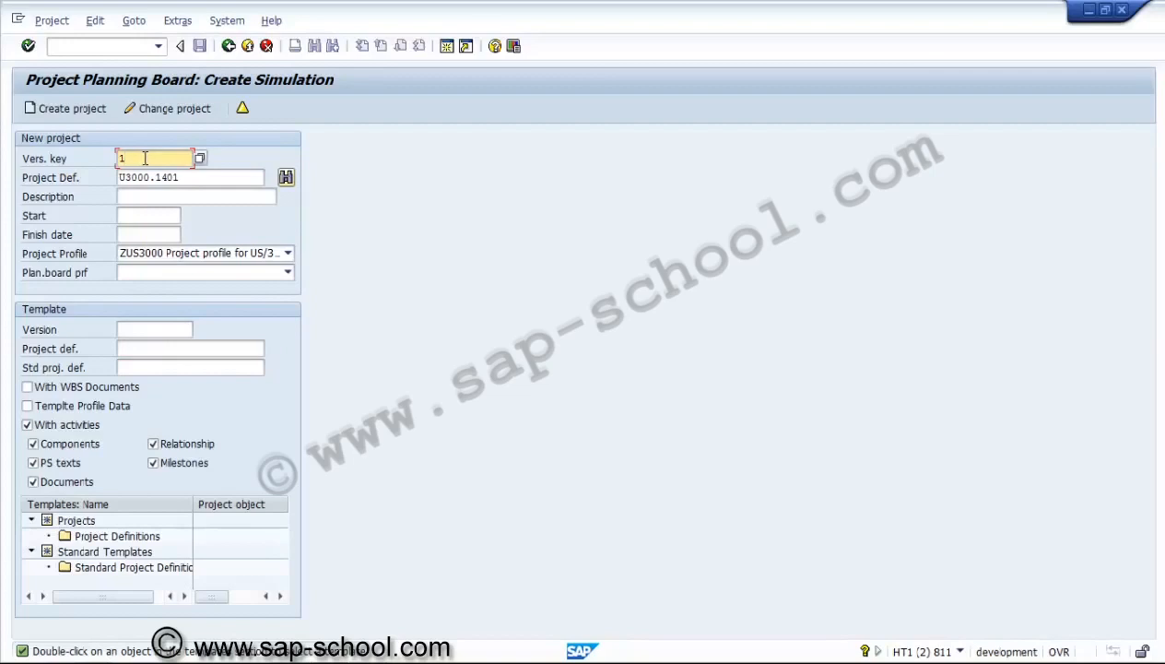
pyautogui.press('Return')
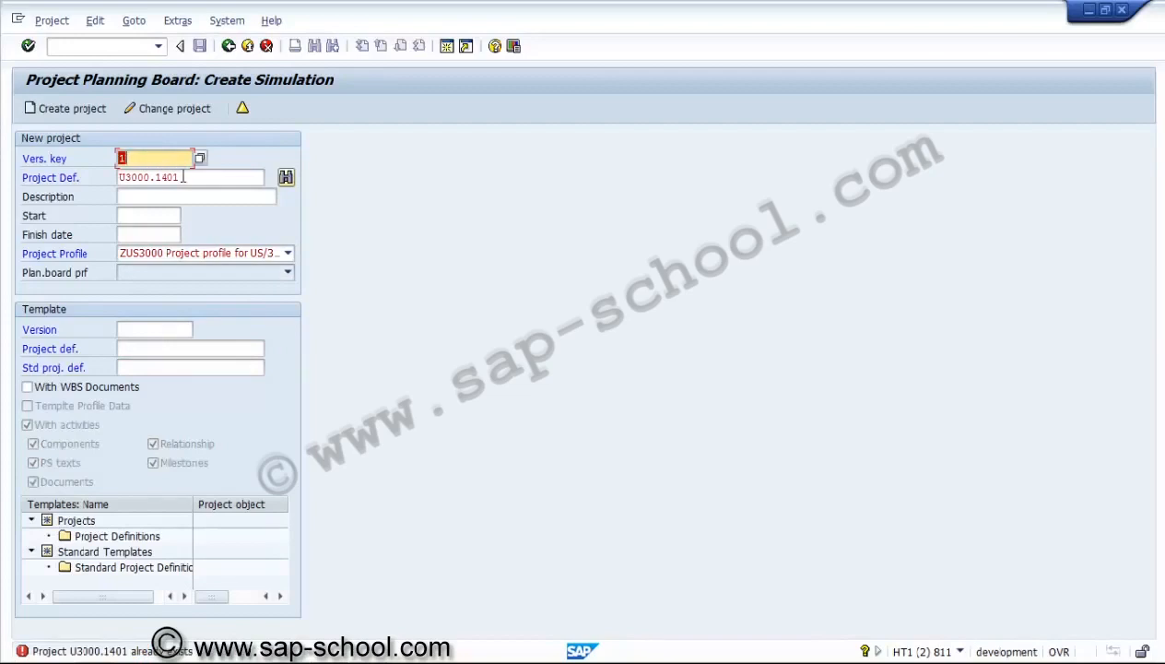
# Extend the new project definition to U3000.1401-1 and submit the entry.
pyautogui.click(184, 177)
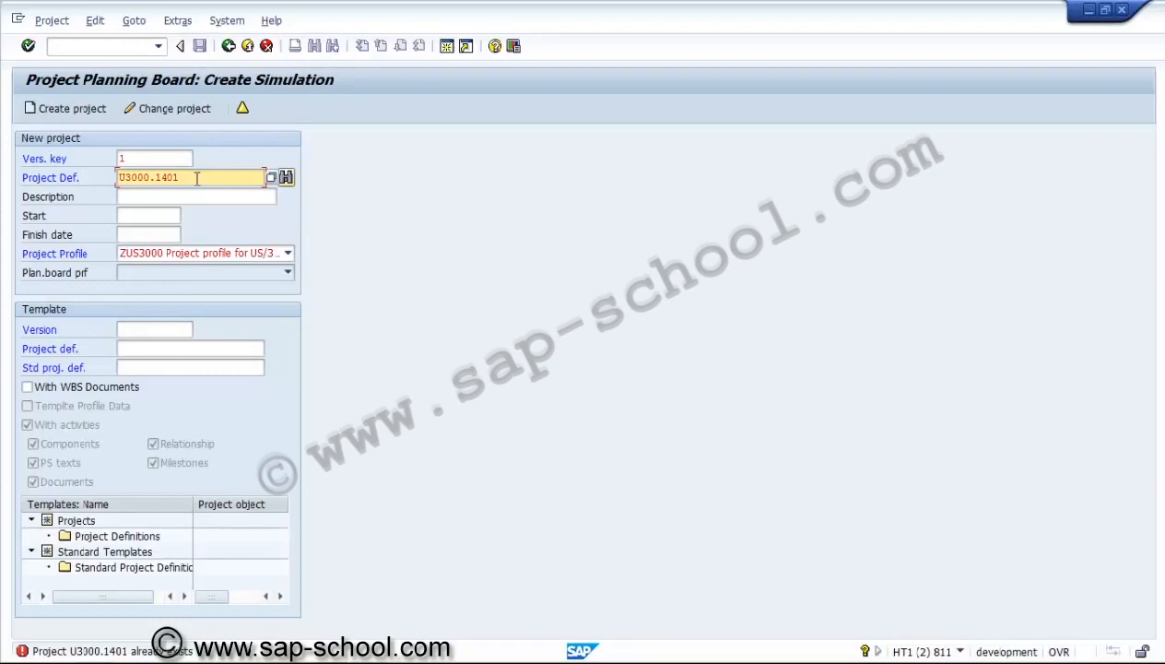
pyautogui.write('-1')
pyautogui.press('Return')
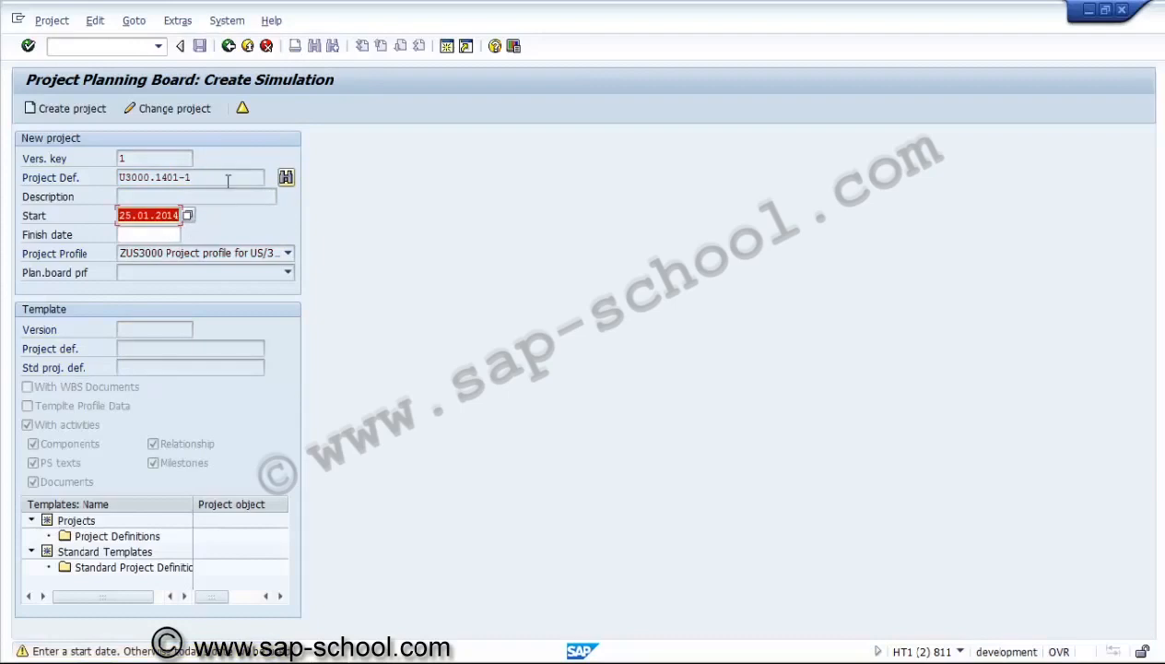
# Create the simulation with the start date 25.01.2014, and exit it while saving the data.
pyautogui.click(221, 178)
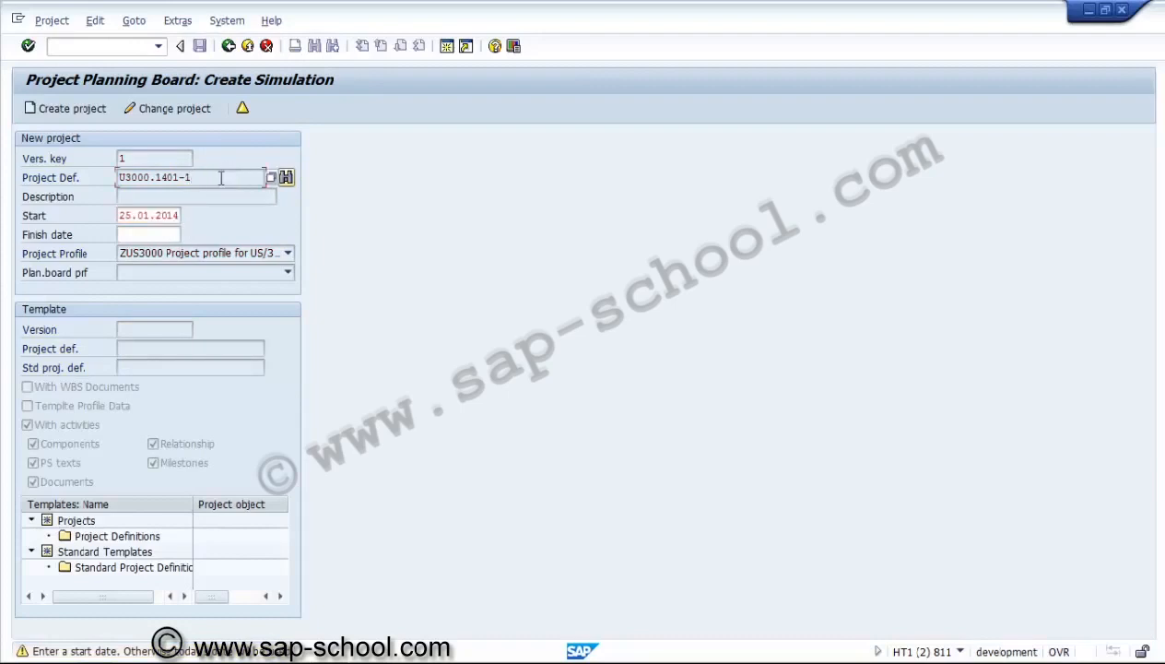
pyautogui.moveTo(178, 177); pyautogui.dragTo(117, 176)
pyautogui.click(118, 176)
pyautogui.press('Return')
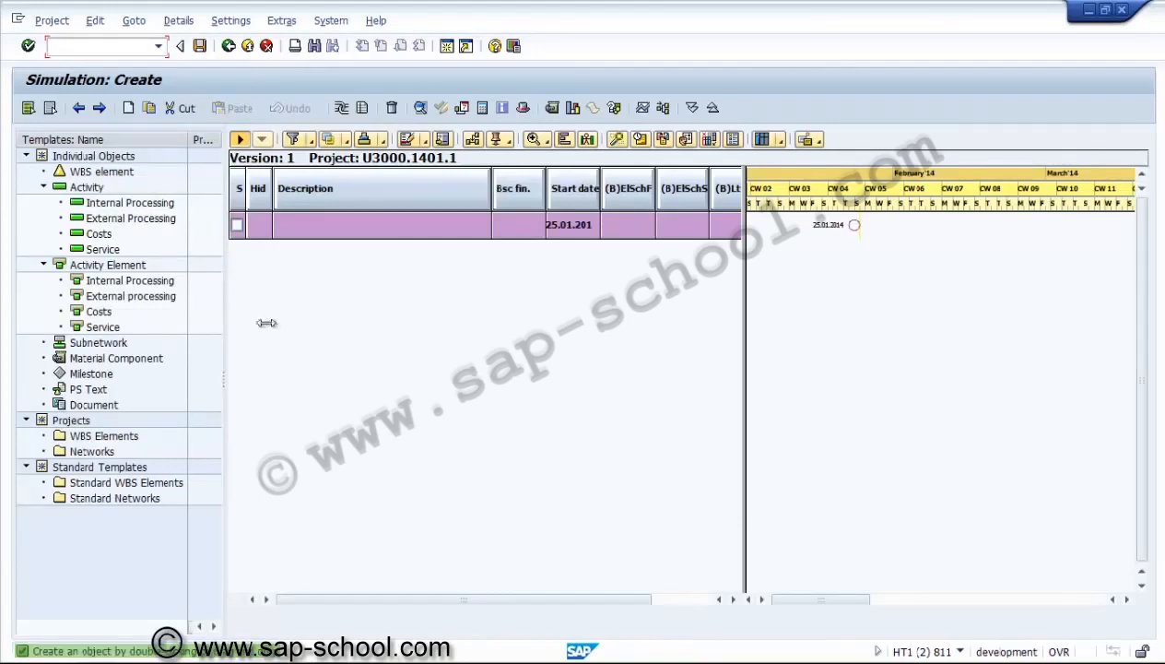
pyautogui.click(265, 46)
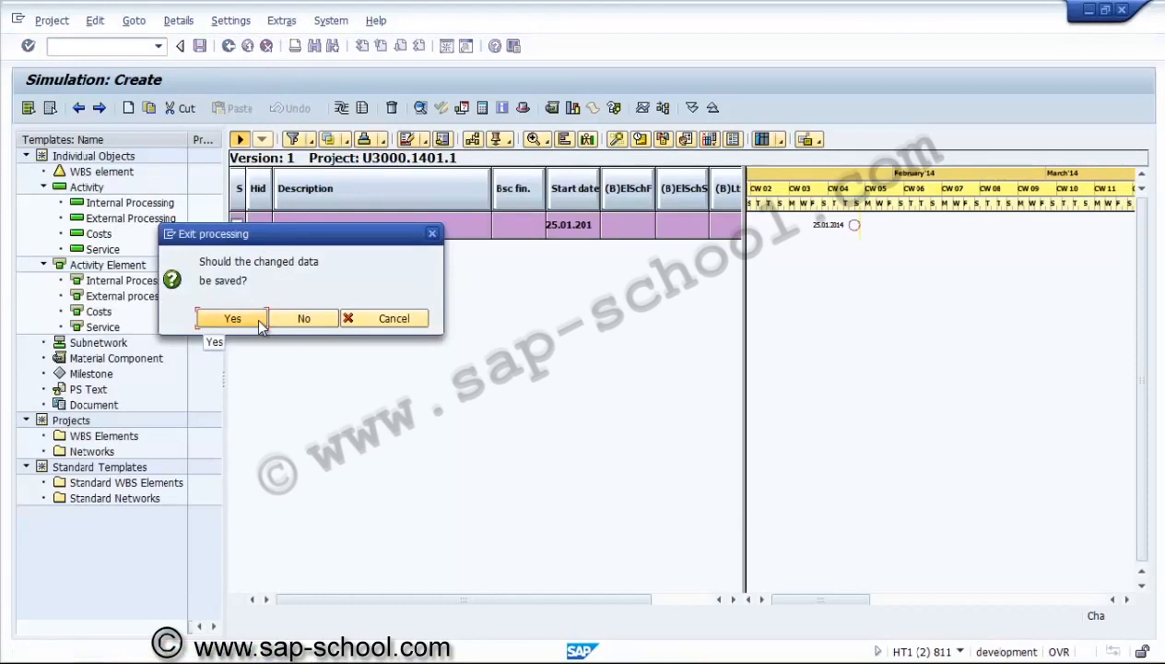
pyautogui.click(260, 321)
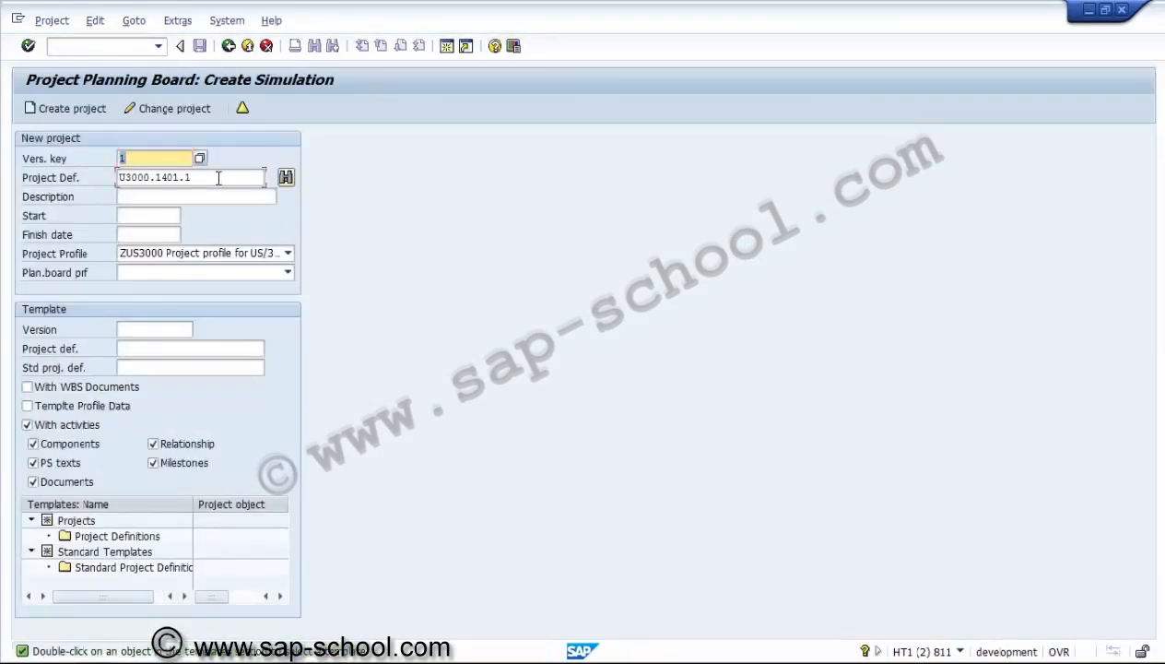
# Set the template project definition to U3000.1401.
pyautogui.click(218, 178)
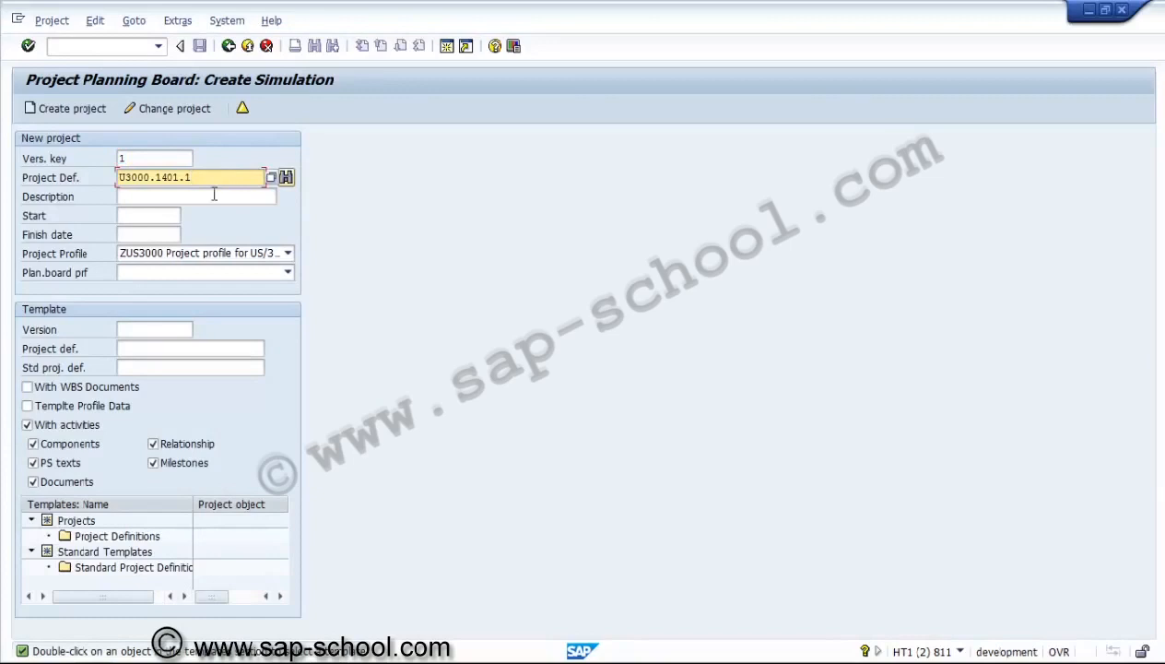
pyautogui.click(157, 351)
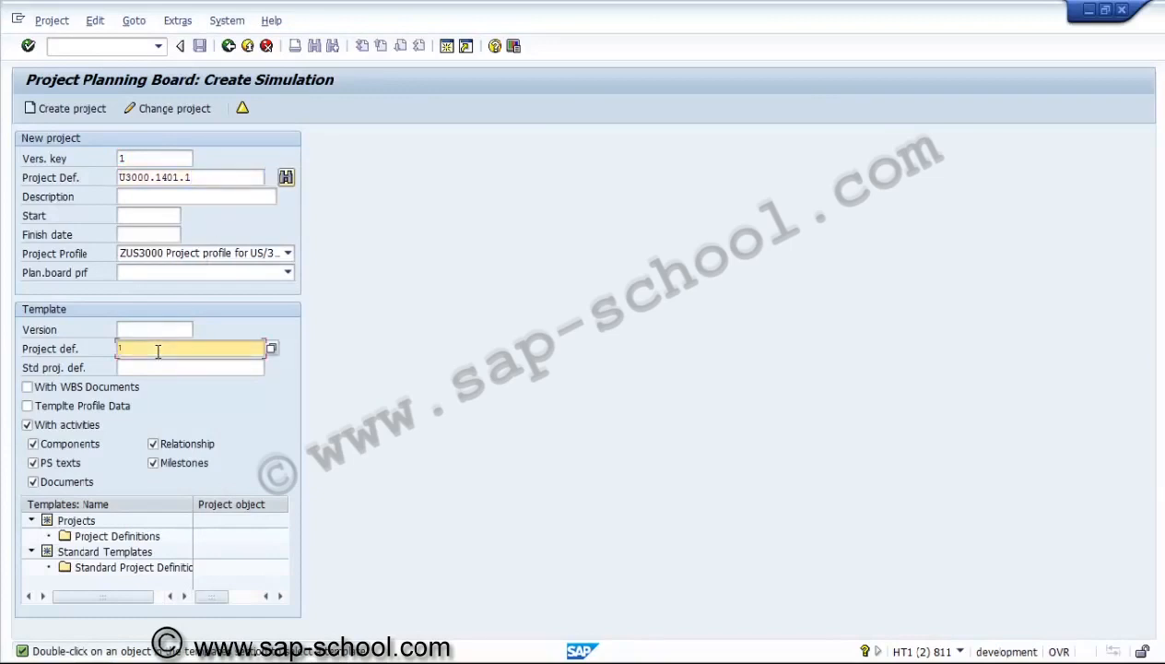
pyautogui.write('U3000.1410')
pyautogui.press('BackSpace')
pyautogui.press('BackSpace')
pyautogui.press('BackSpace')
pyautogui.write('401')
# Search for the next open project number starting from U3000.1401.1, and cancel without adopting a number.
pyautogui.click(226, 178)
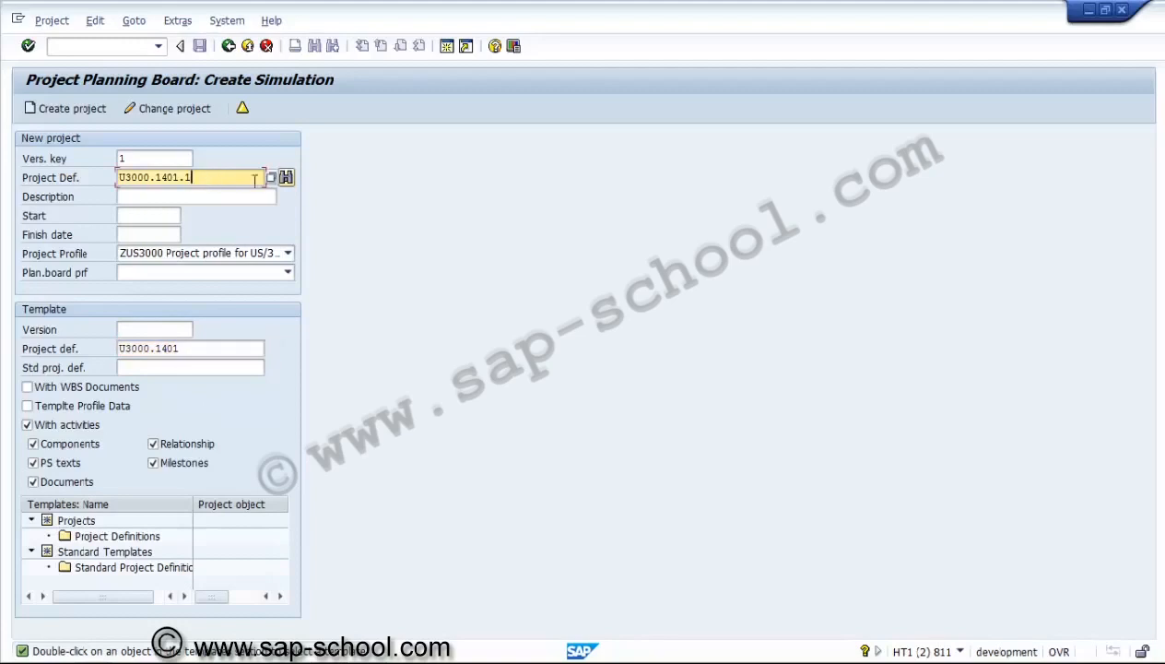
pyautogui.click(287, 177)
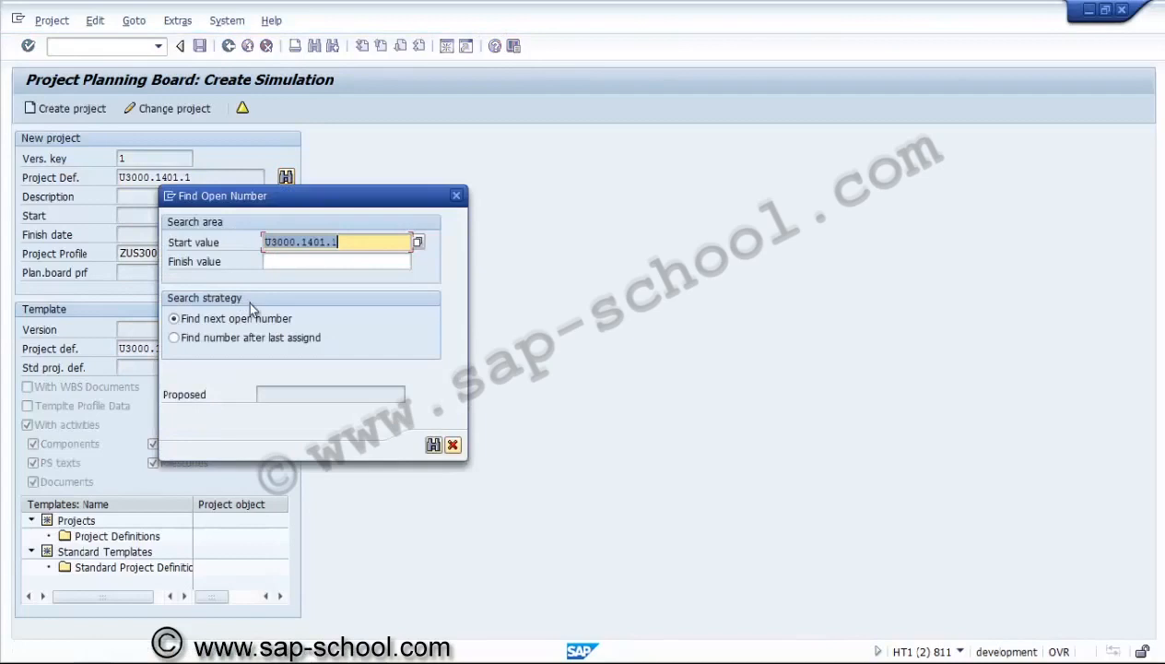
pyautogui.click(434, 444)
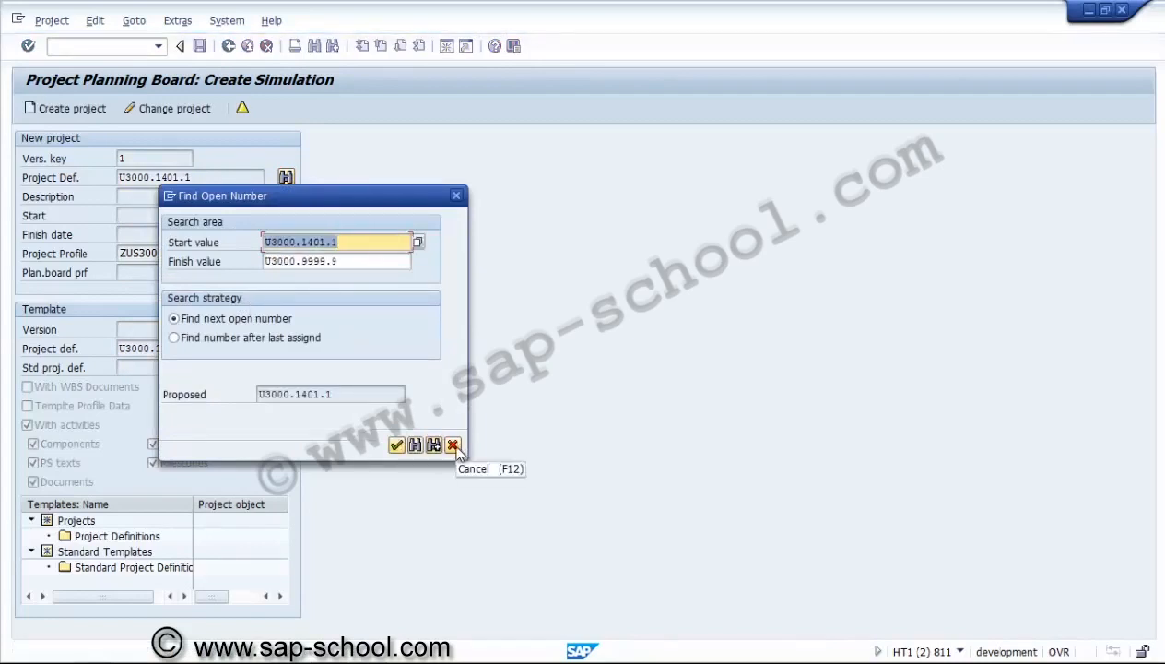
pyautogui.click(453, 445)
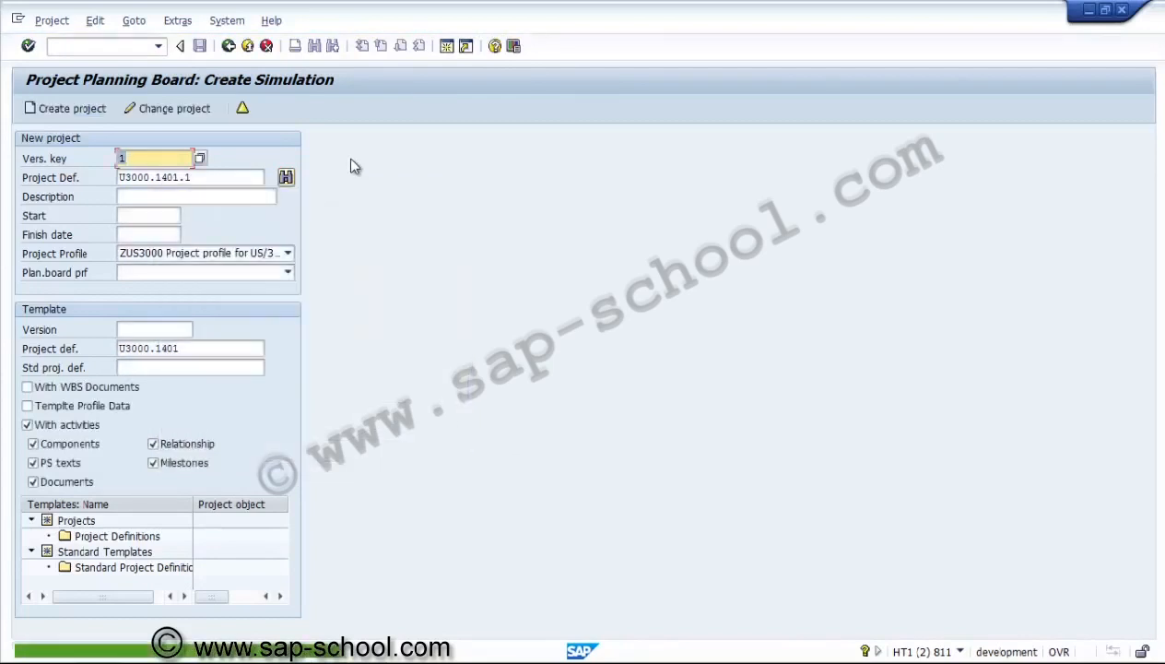
# Change the new project definition to U3000.1491 and create it from template U3000.1401 with start date 25.01.2014.
pyautogui.click(203, 177)
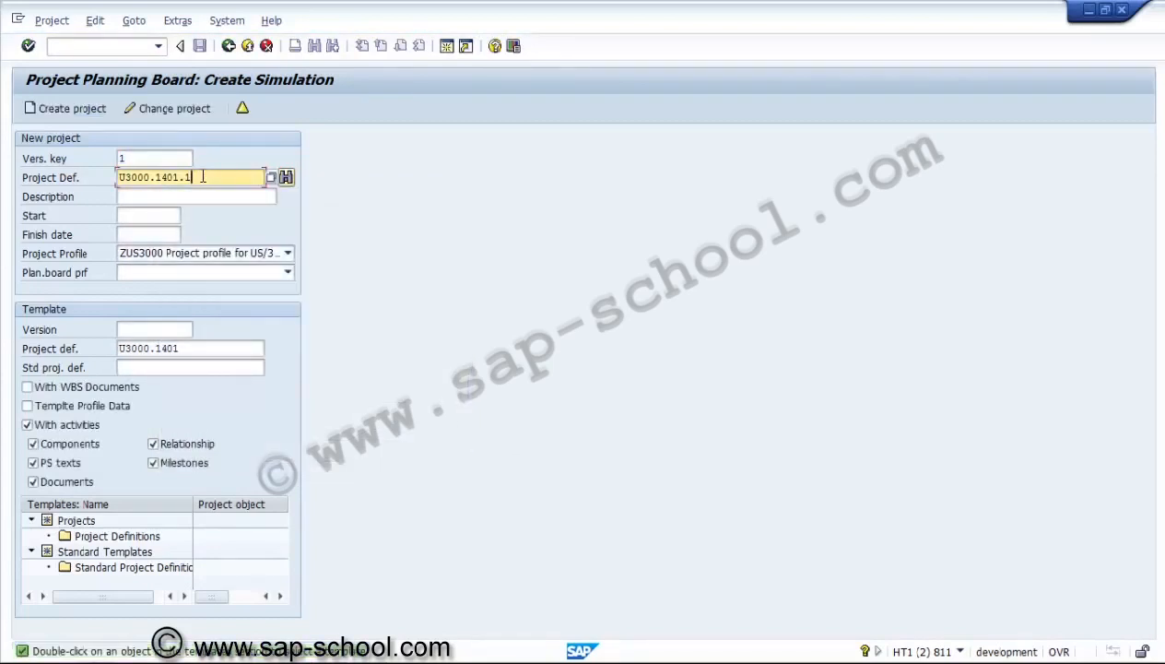
pyautogui.press('BackSpace')
pyautogui.press('BackSpace')
pyautogui.write('91')
pyautogui.click(203, 348)
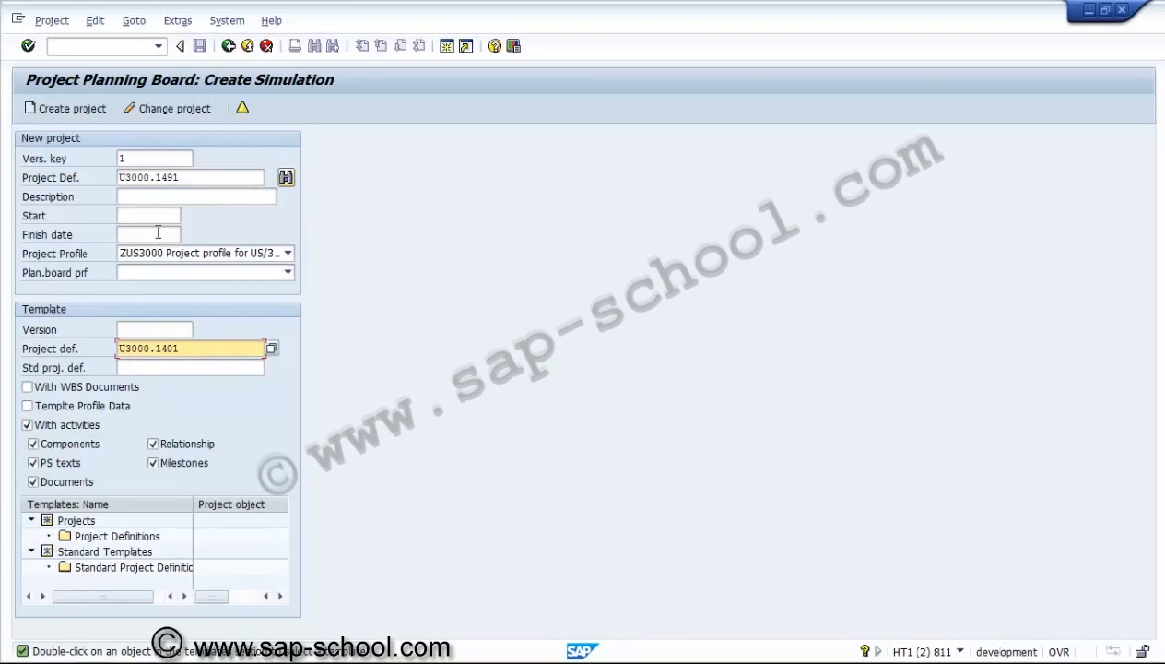
pyautogui.press('Return')
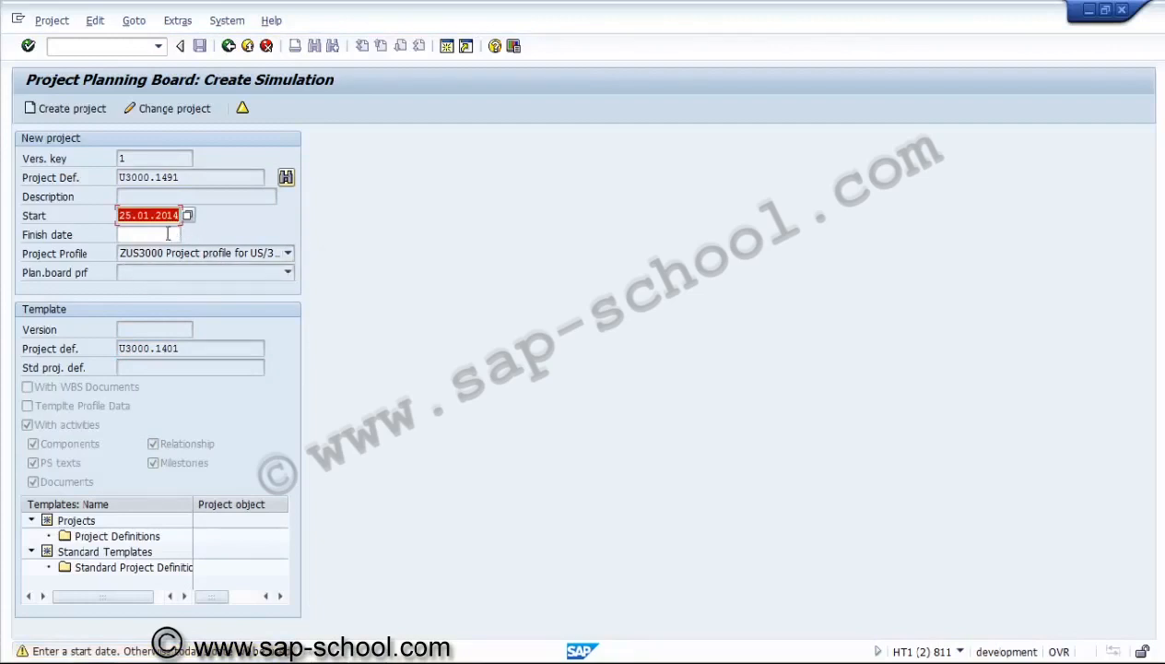
pyautogui.press('Return')
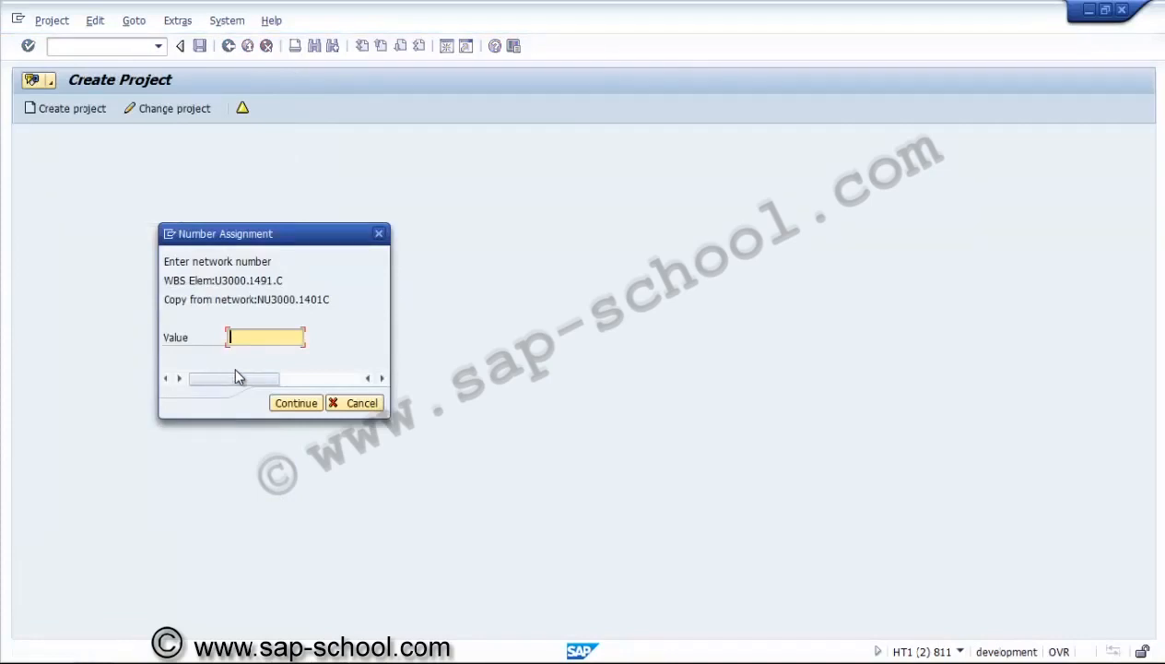
# Assign the network numbers NU3000.1491C and NU3000.1491E to the copied networks.
pyautogui.write('NU3000.1491C')
pyautogui.press('Return')
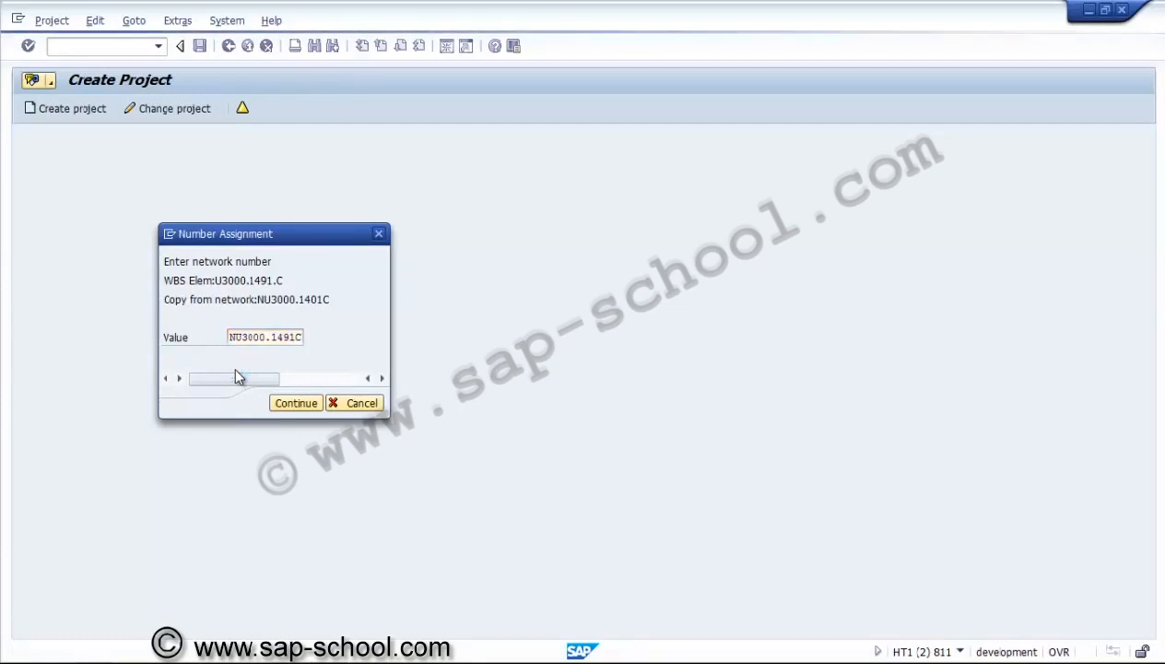
pyautogui.write('N')
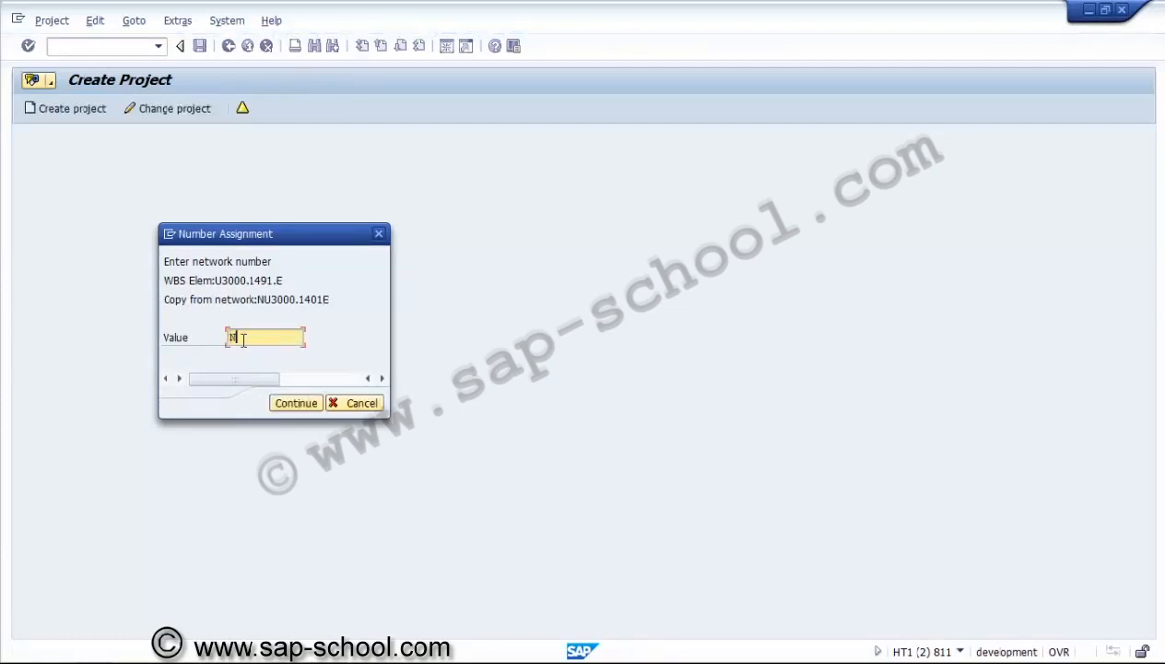
pyautogui.write('U3000.1491E')
pyautogui.press('Return')
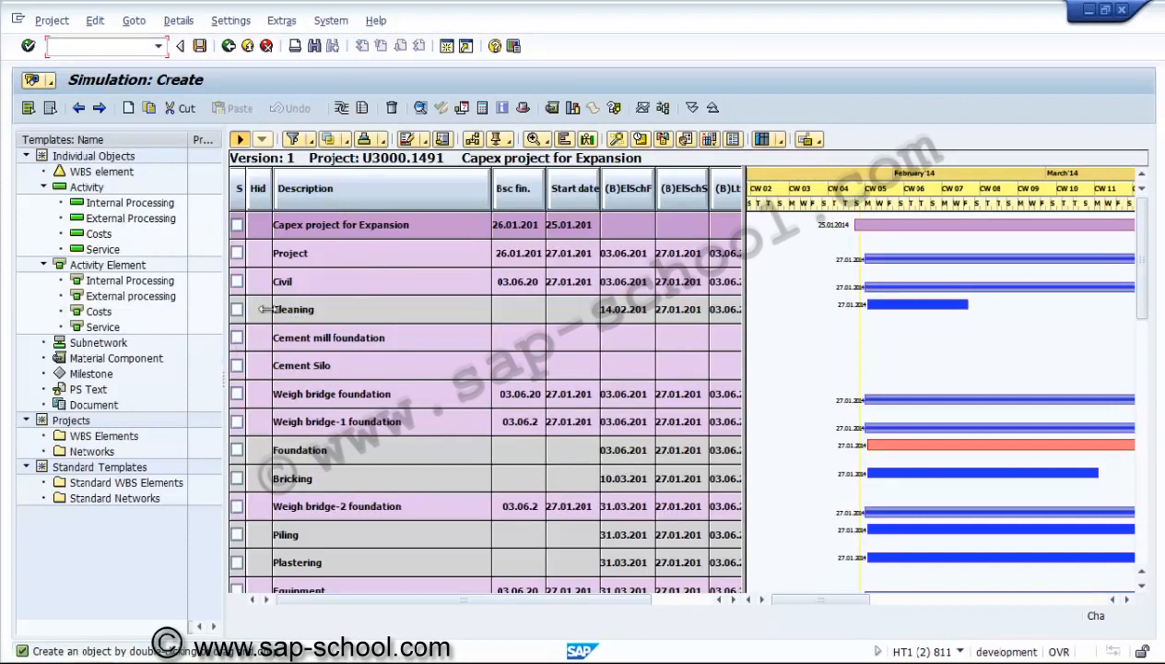
# Add a WBS element under Civil with the number U3000.1491.C.1 and save the simulation.
pyautogui.click(131, 174)
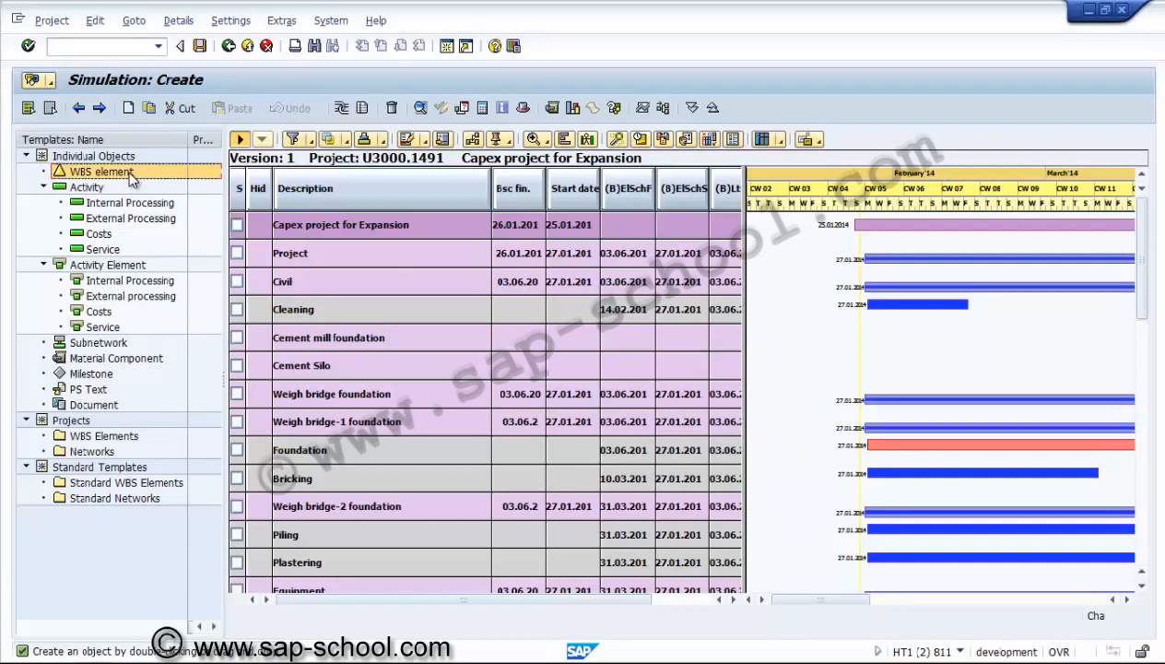
pyautogui.moveTo(130, 174); pyautogui.dragTo(287, 277)
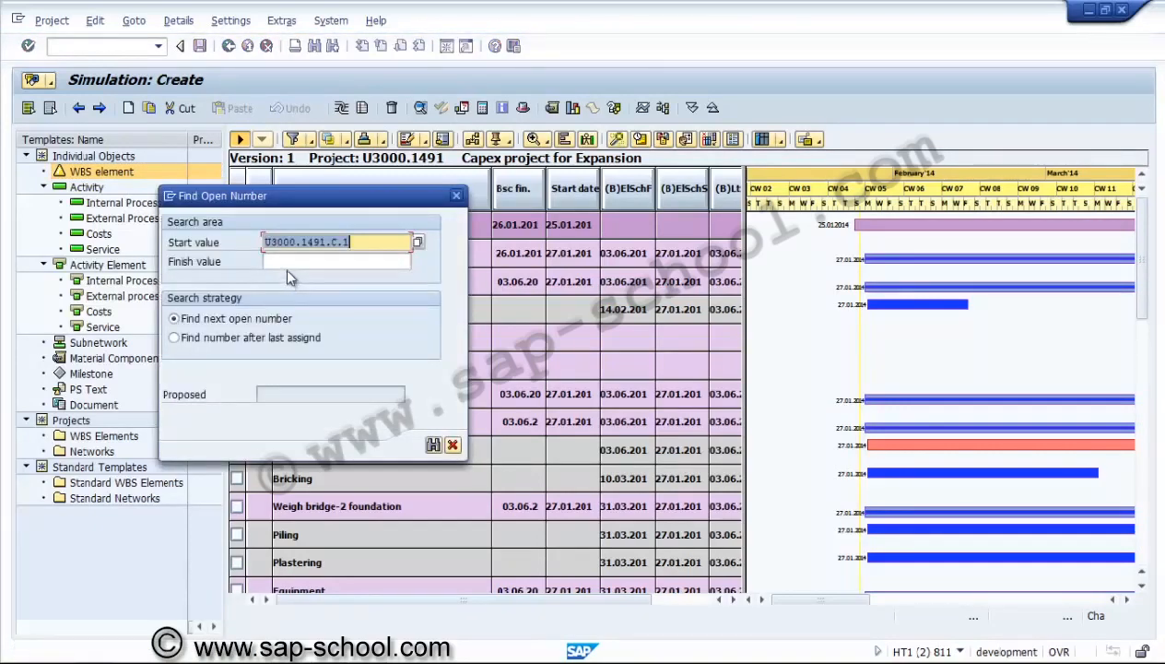
pyautogui.click(433, 445)
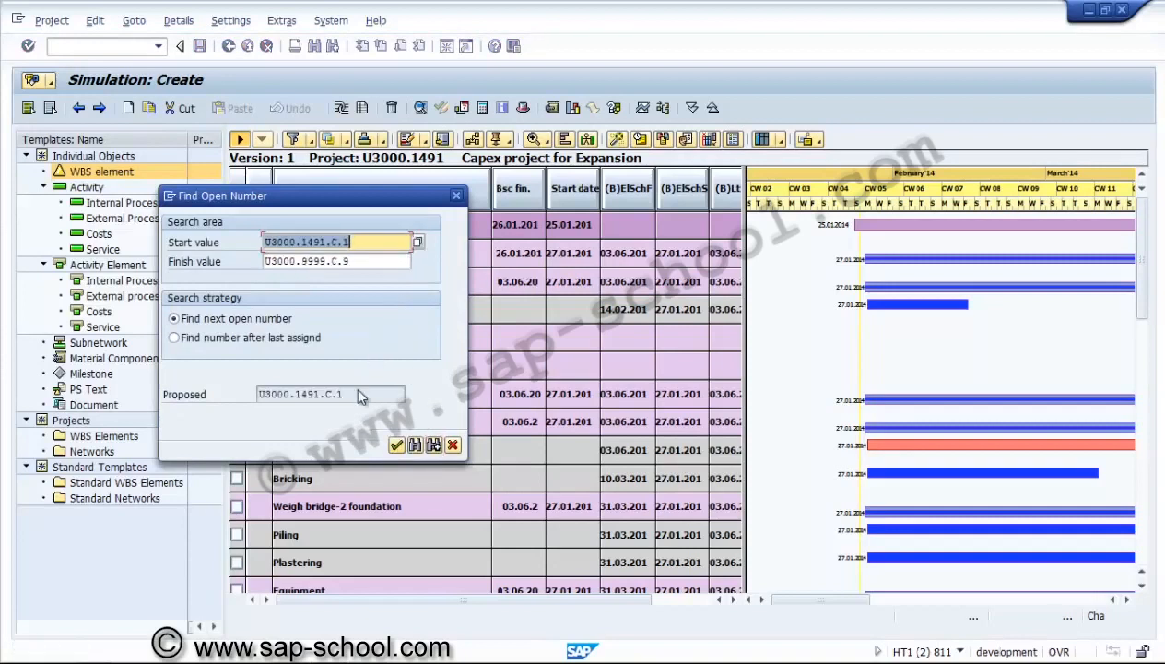
pyautogui.click(360, 395)
pyautogui.click(397, 445)
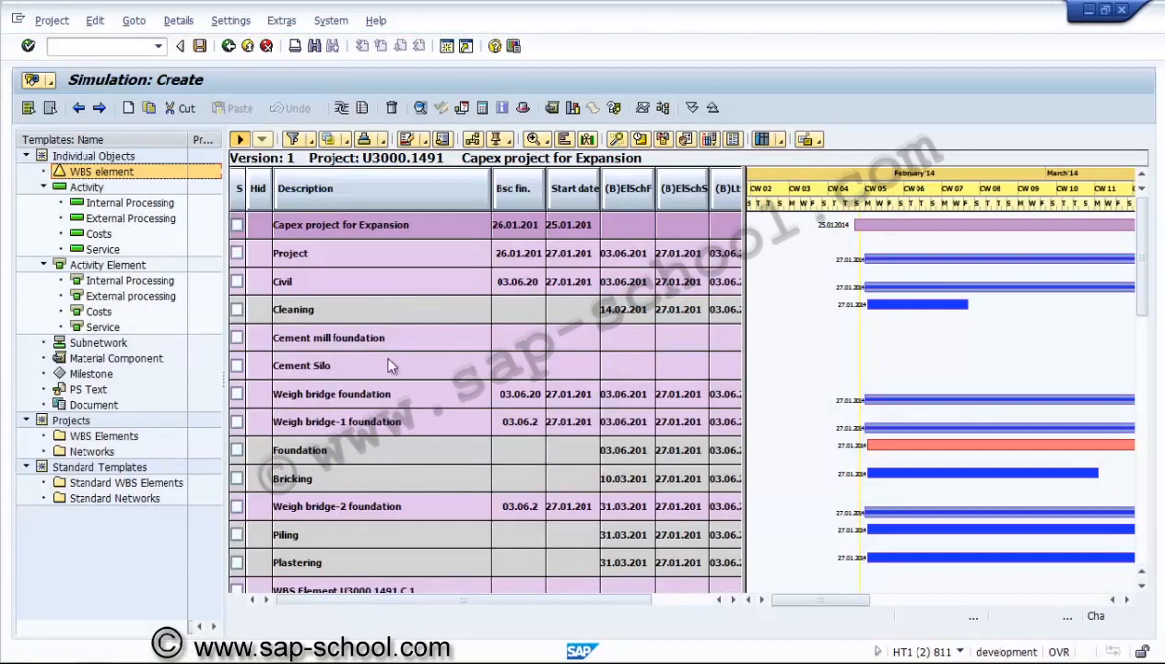
pyautogui.click(424, 585)
pyautogui.click(203, 47)
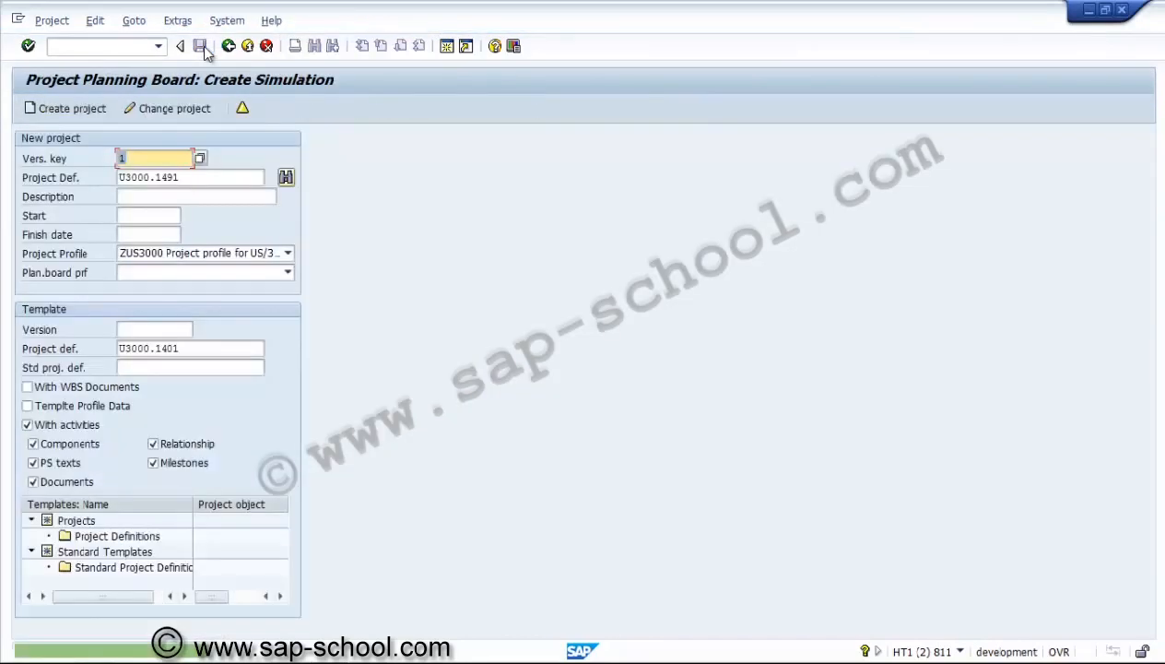
# Leave simulation creation and try to open project definition U3000.1491 in the Project Builder.
pyautogui.click(208, 181)
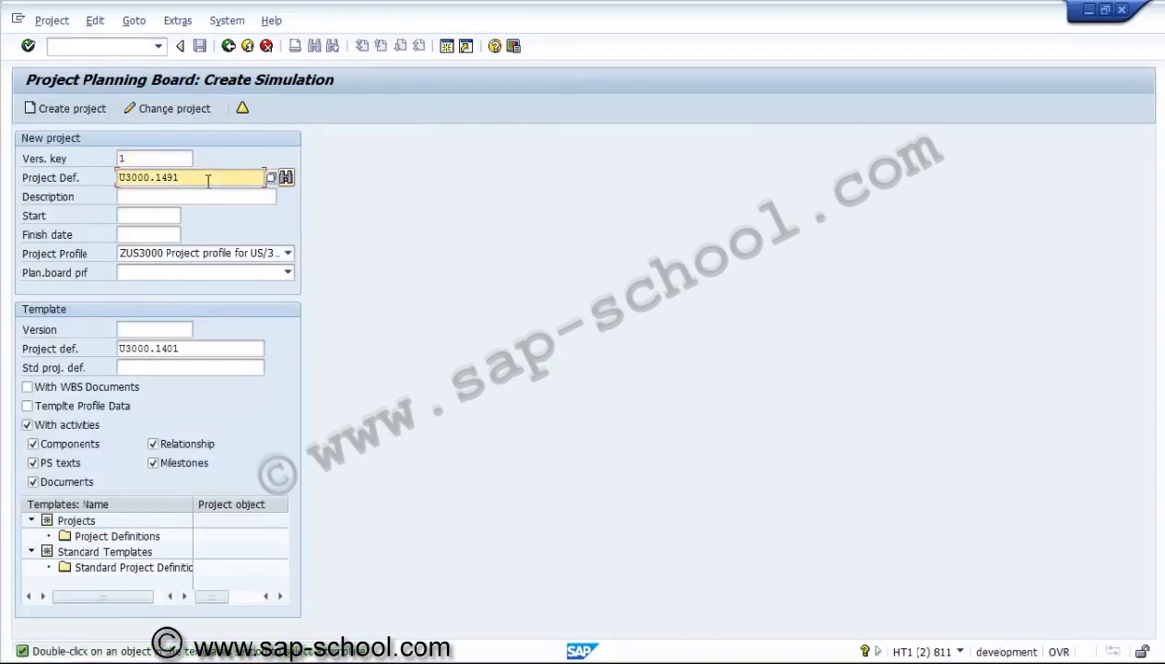
pyautogui.click(229, 48)
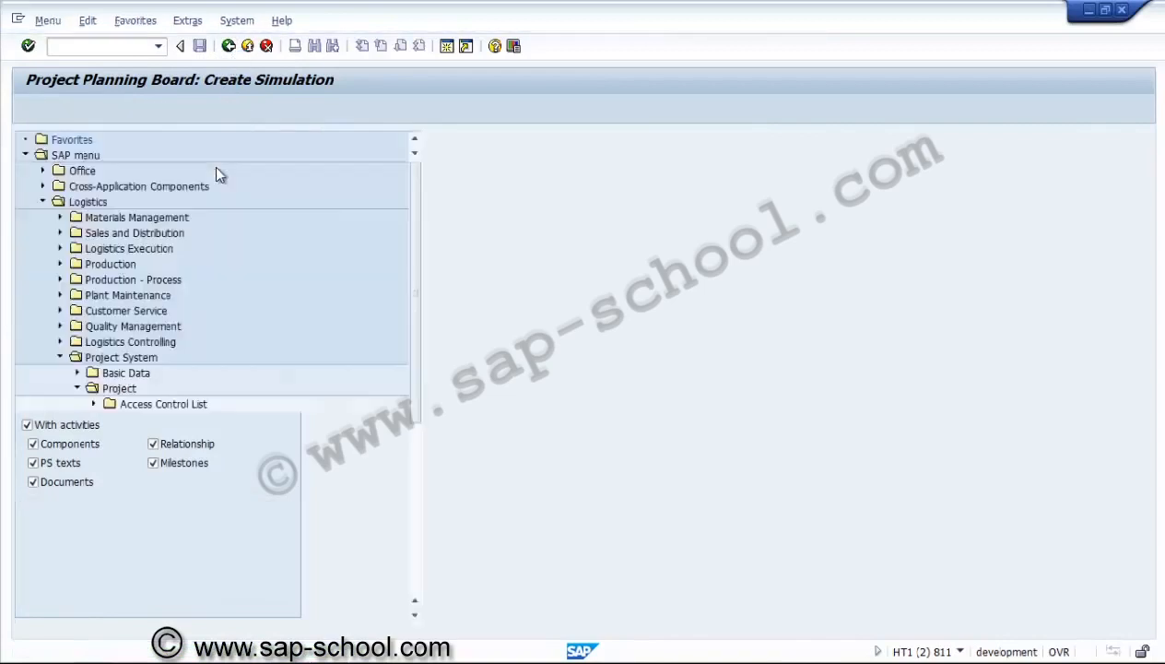
pyautogui.click(119, 51)
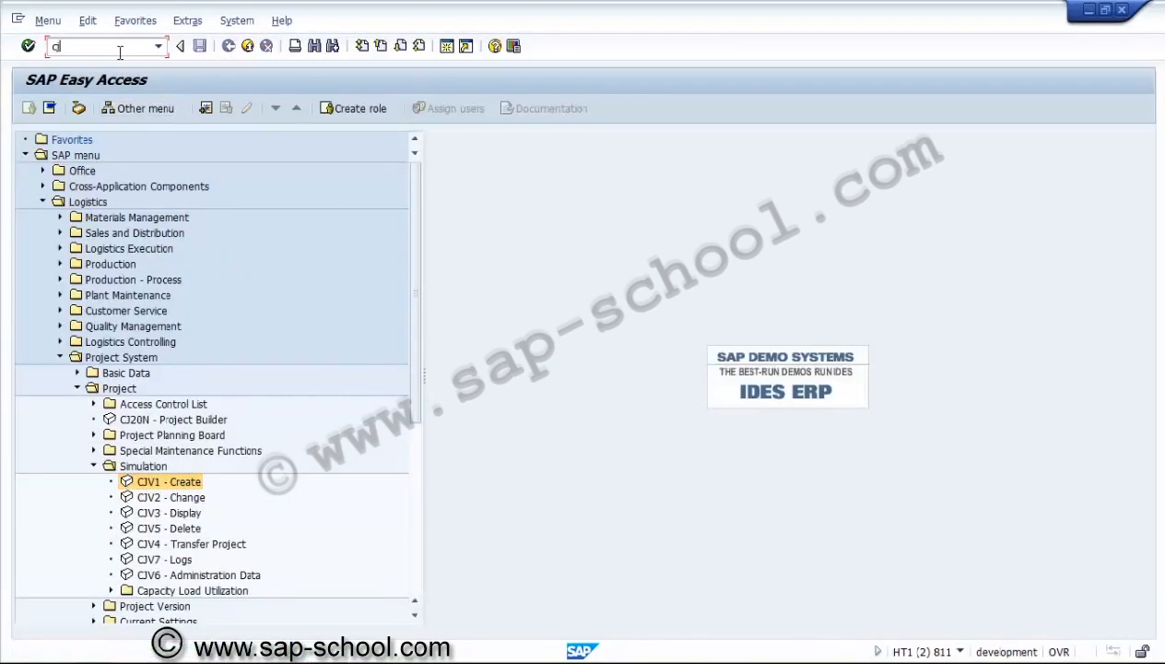
pyautogui.press('Return')
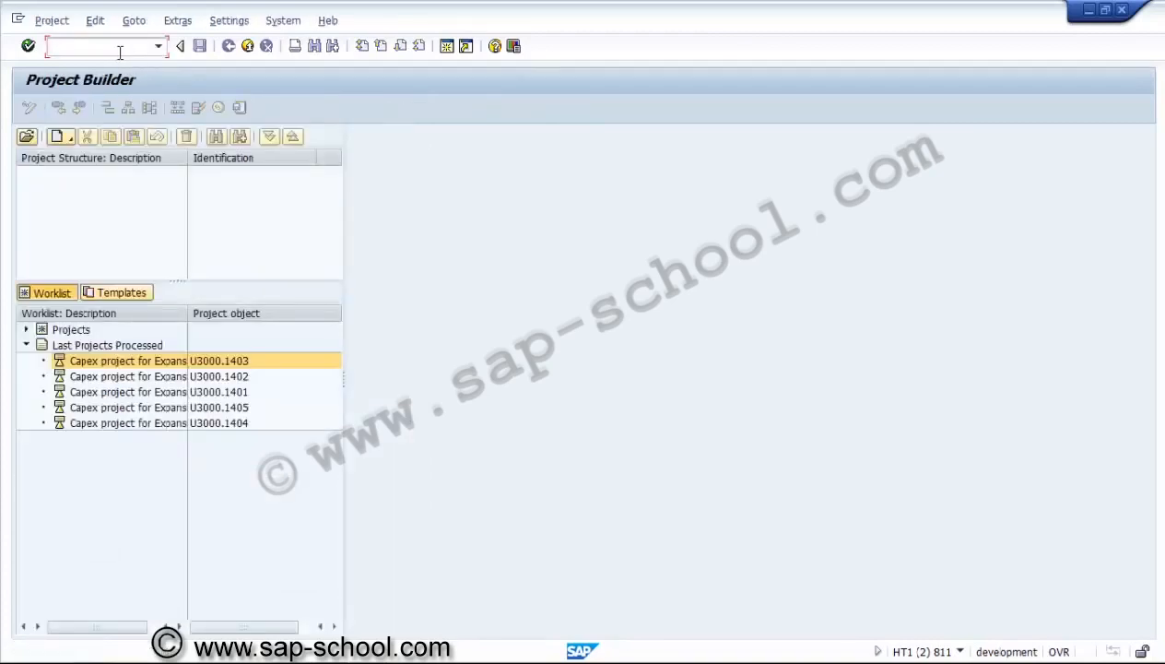
pyautogui.click(33, 137)
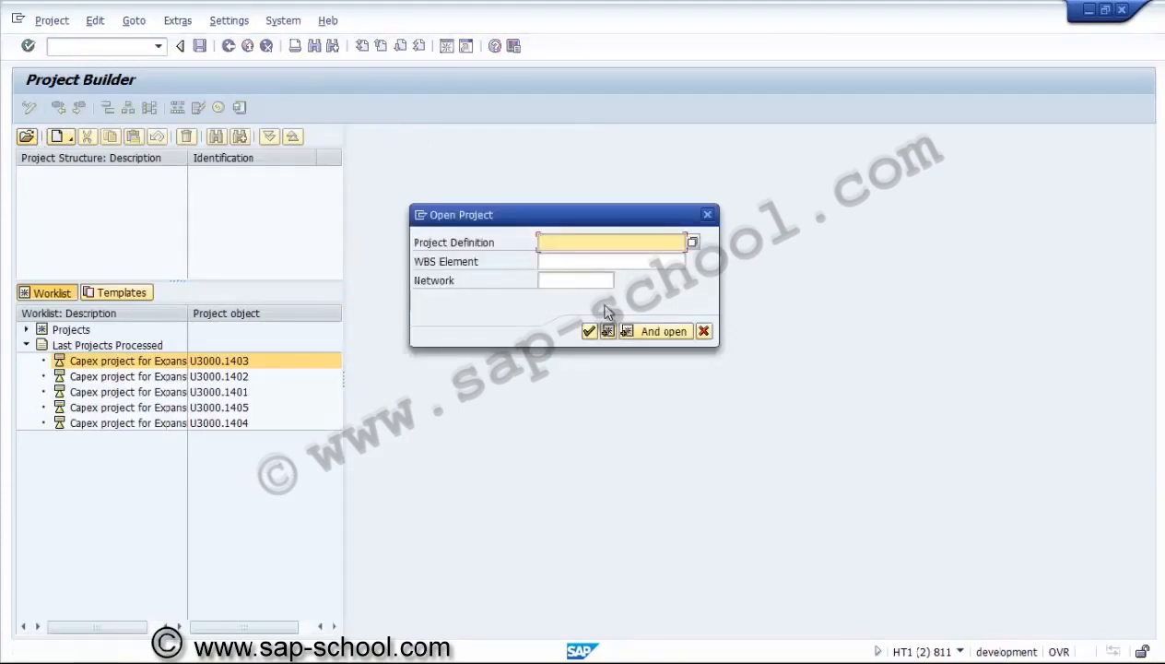
pyautogui.press('Down')
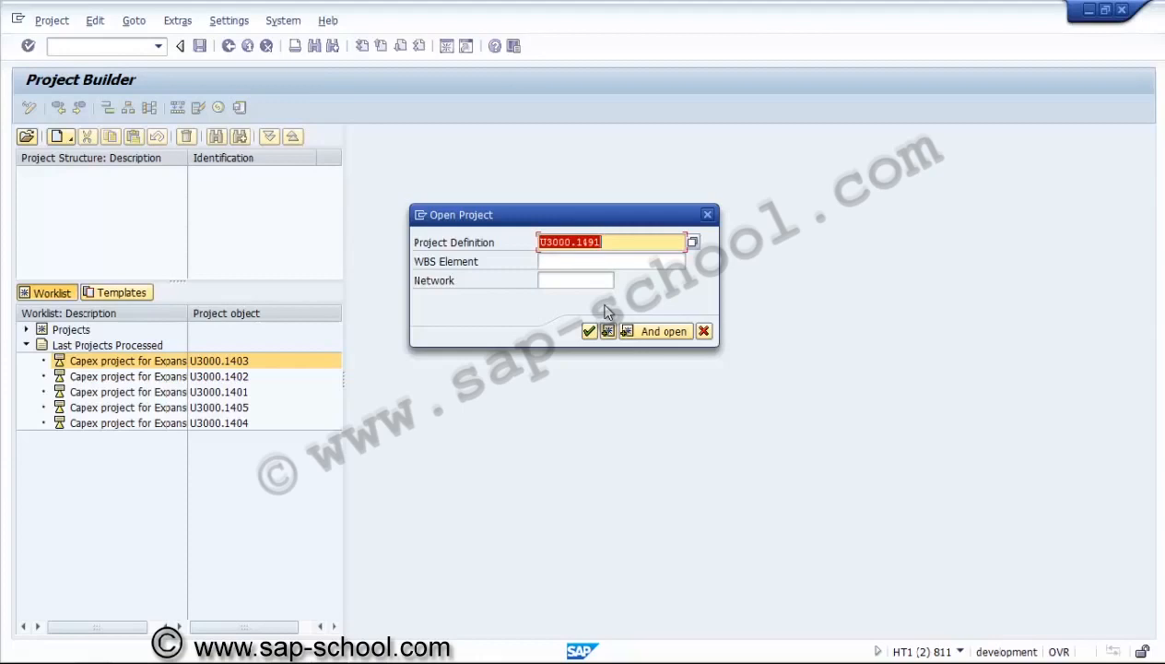
# Try to open project definition U3000.1491 from the archive, and return to the SAP menu.
pyautogui.press('End')
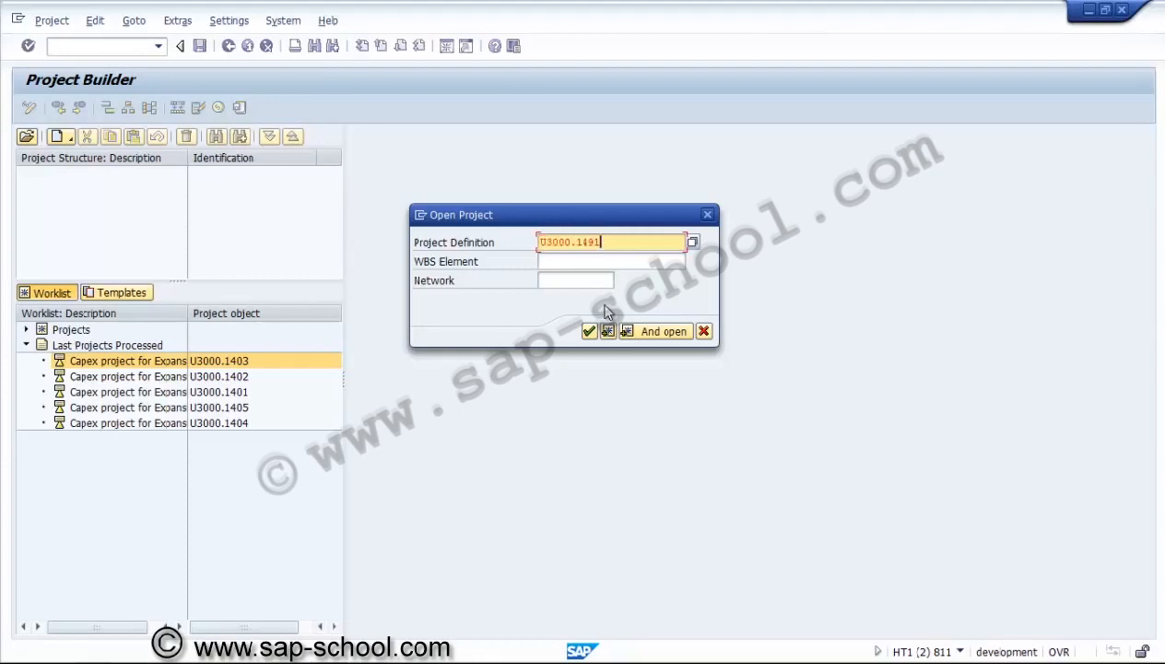
pyautogui.press('Return')
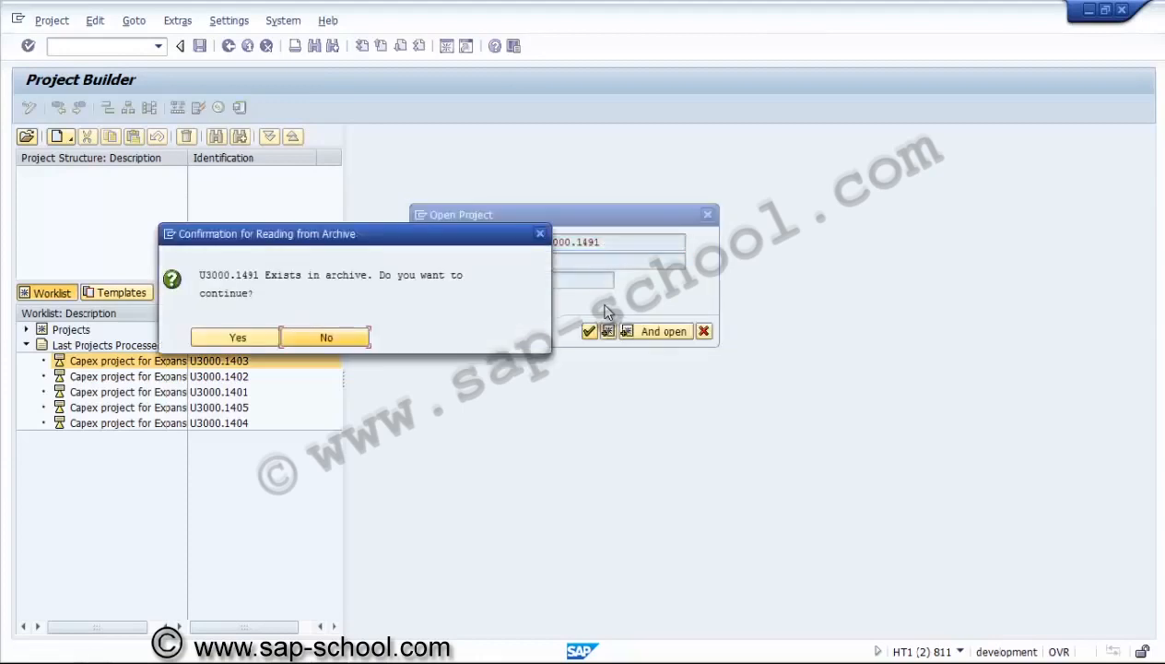
pyautogui.press('Left')
pyautogui.press('Return')
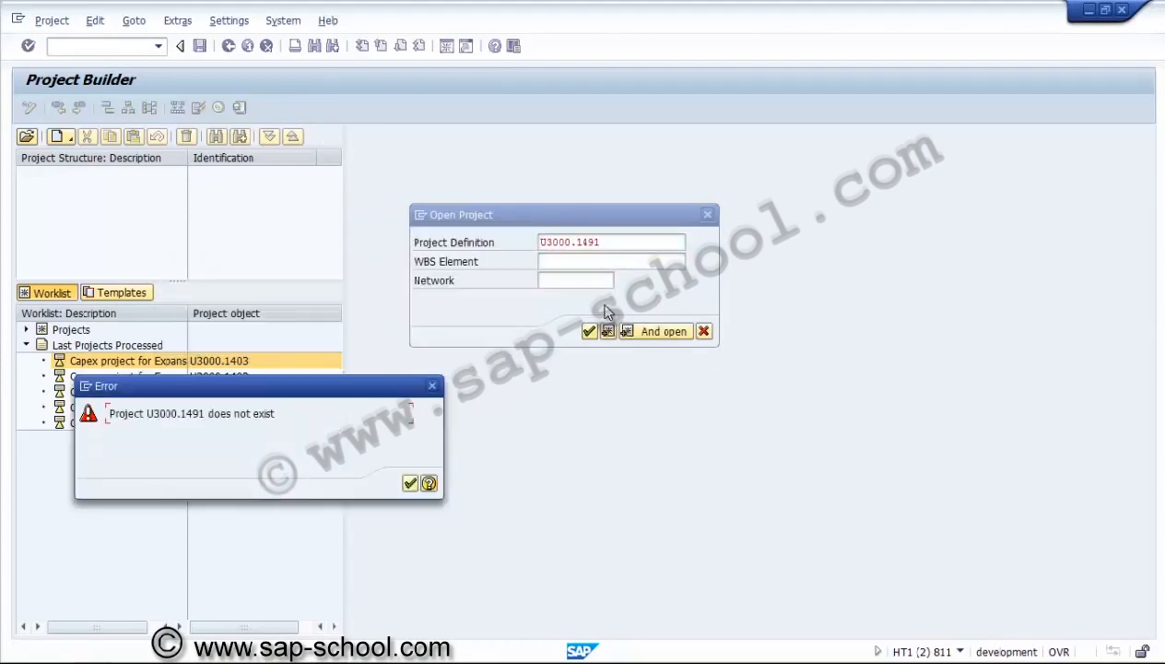
pyautogui.press('Return')
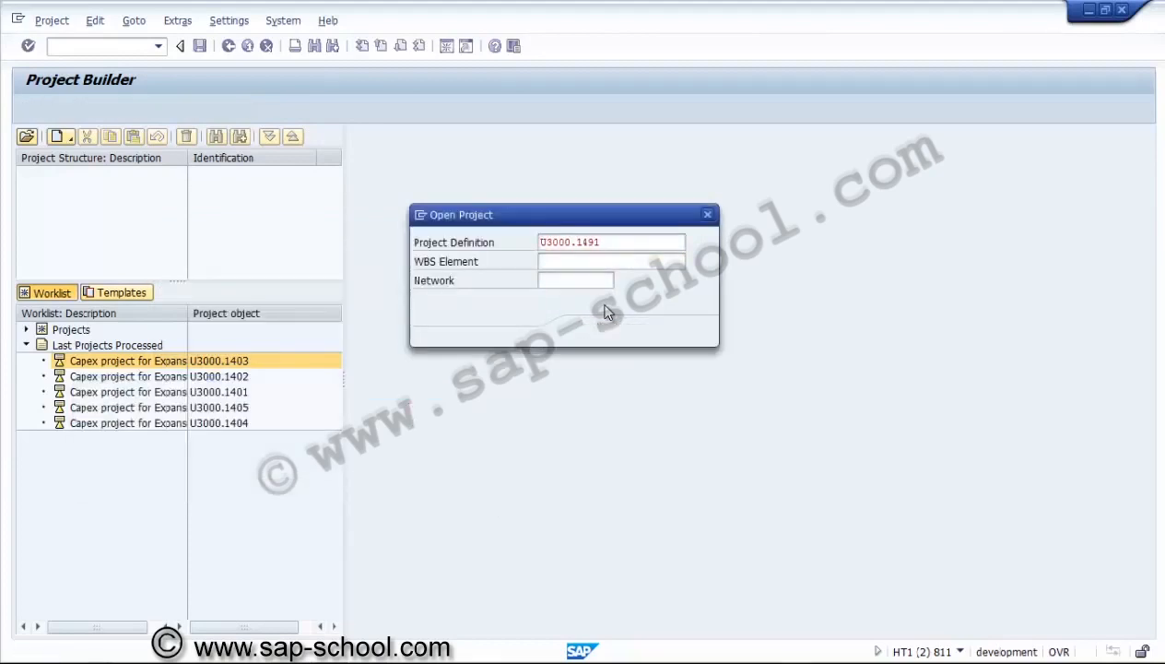
pyautogui.press('F12')
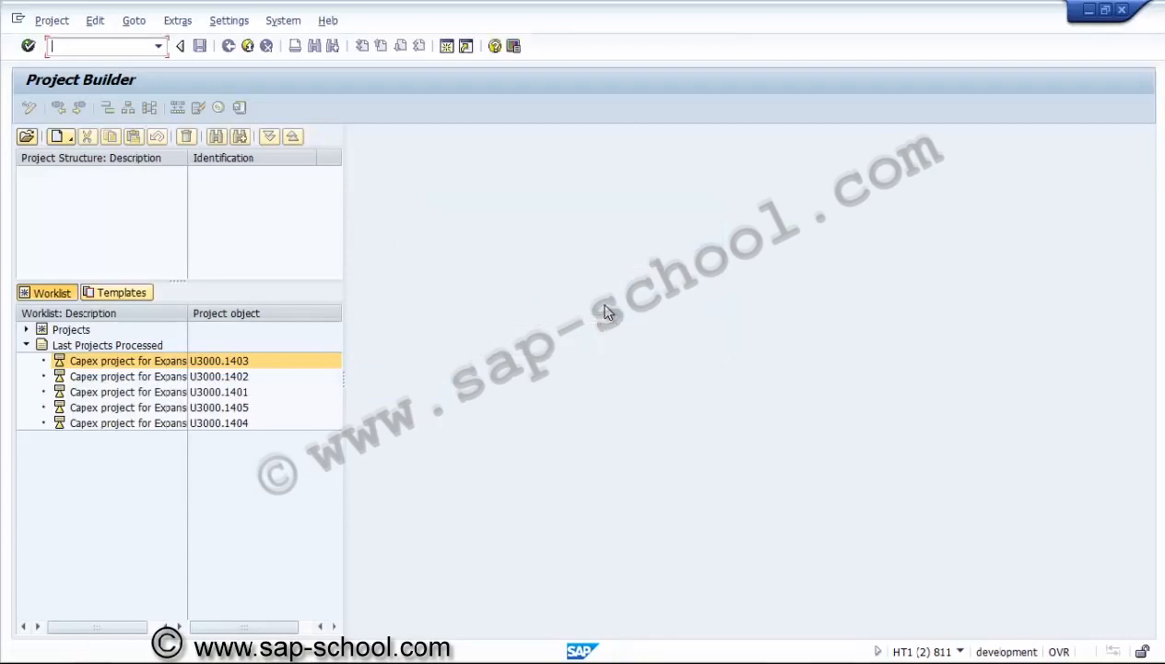
pyautogui.hotkey('shift', 'F3')
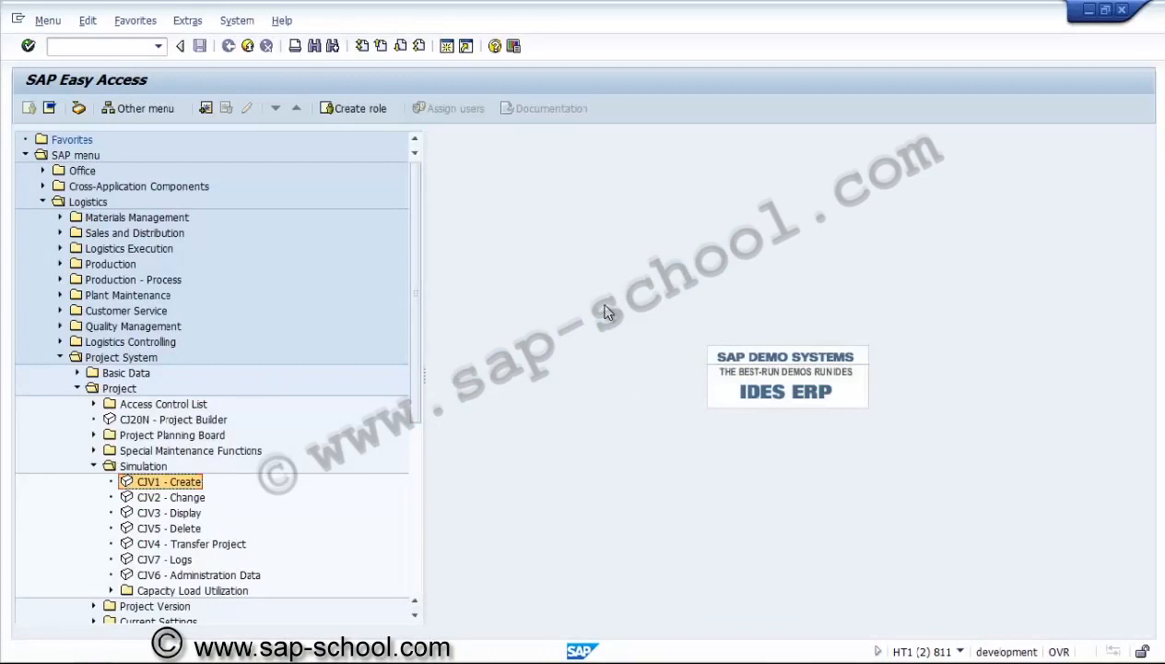
# Open simulation version 1 of project U3000.1491 for changing and show the object templates beside the structure.
pyautogui.press('Down')
pyautogui.press('Down')
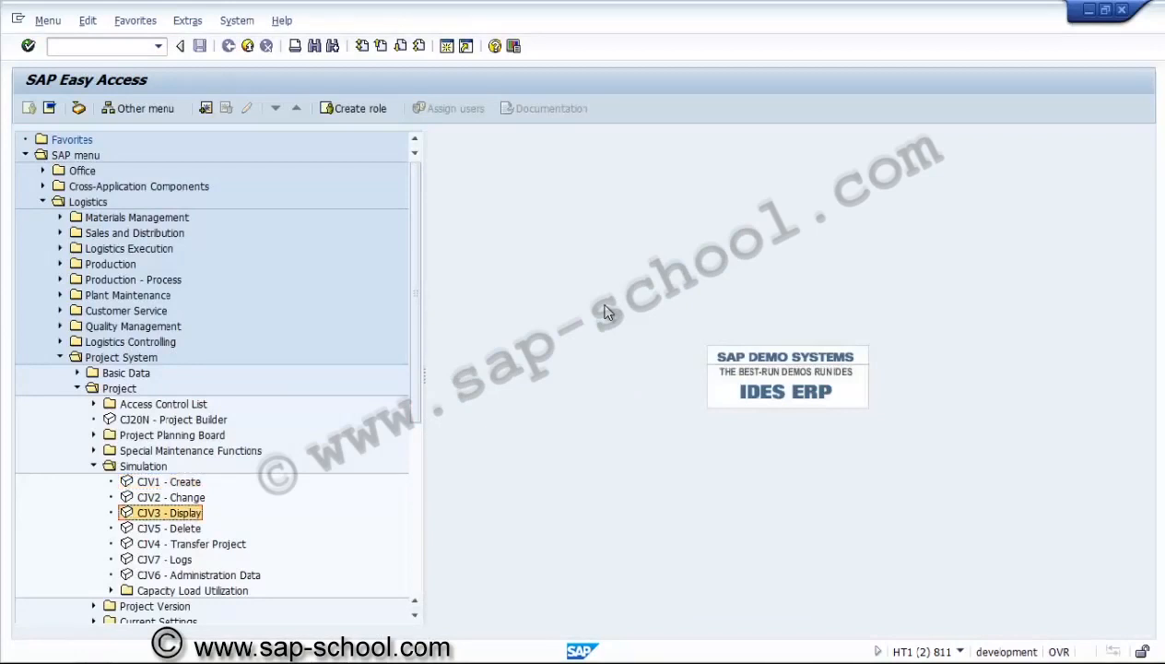
pyautogui.press('Up')
pyautogui.press('Return')
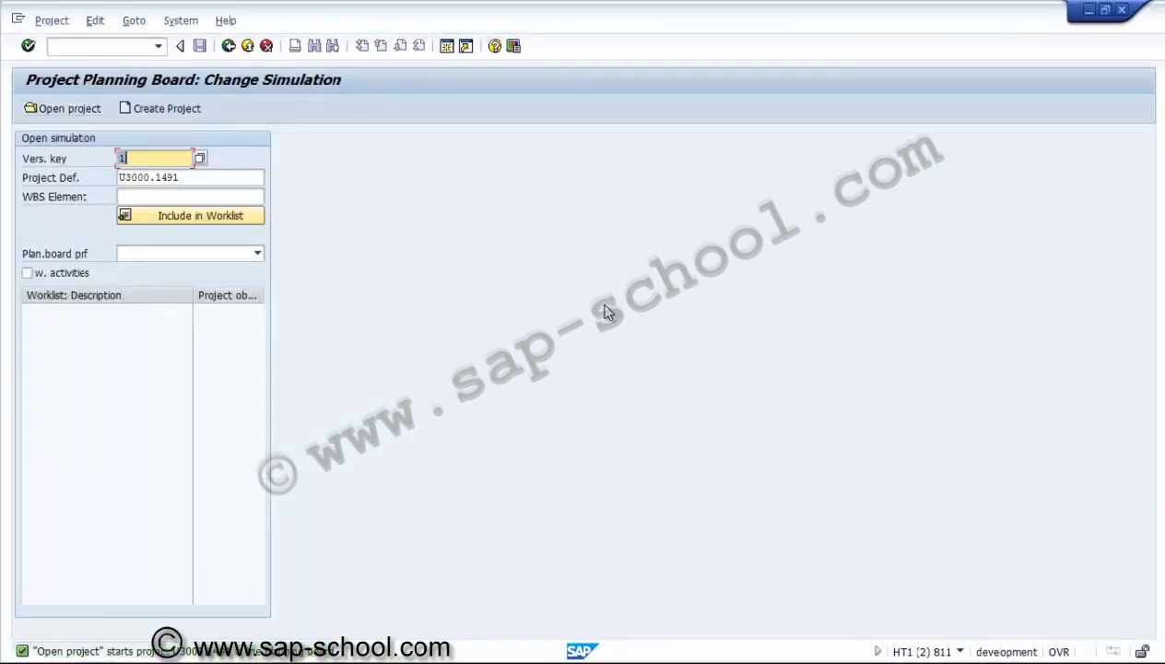
pyautogui.press('Tab')
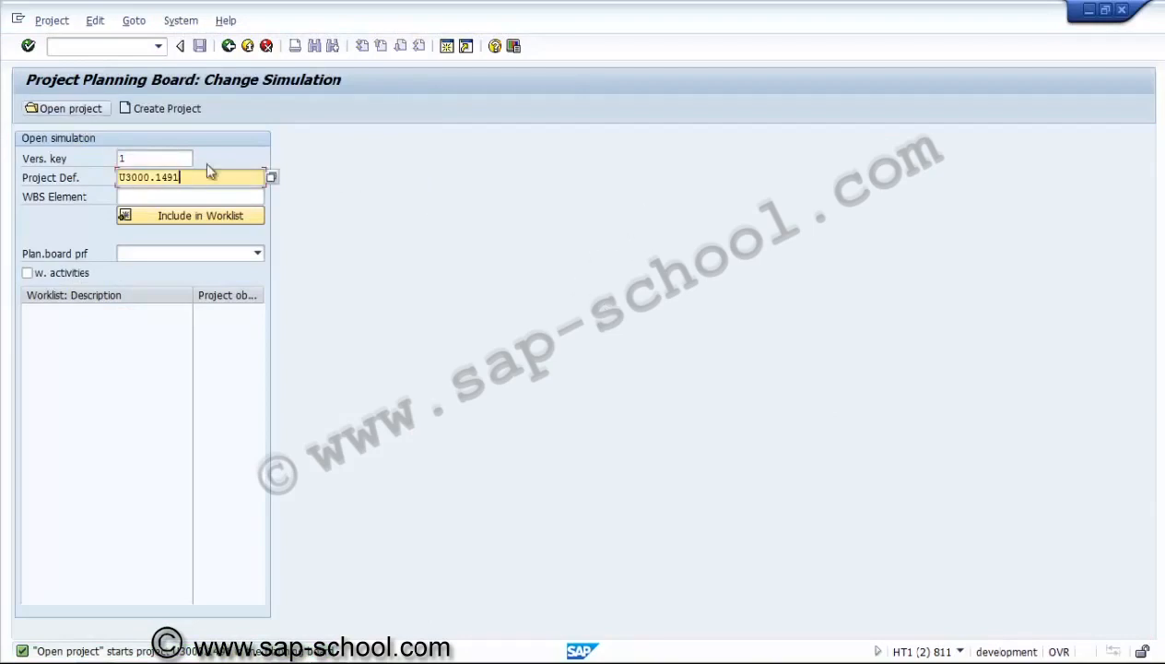
pyautogui.press('Return')
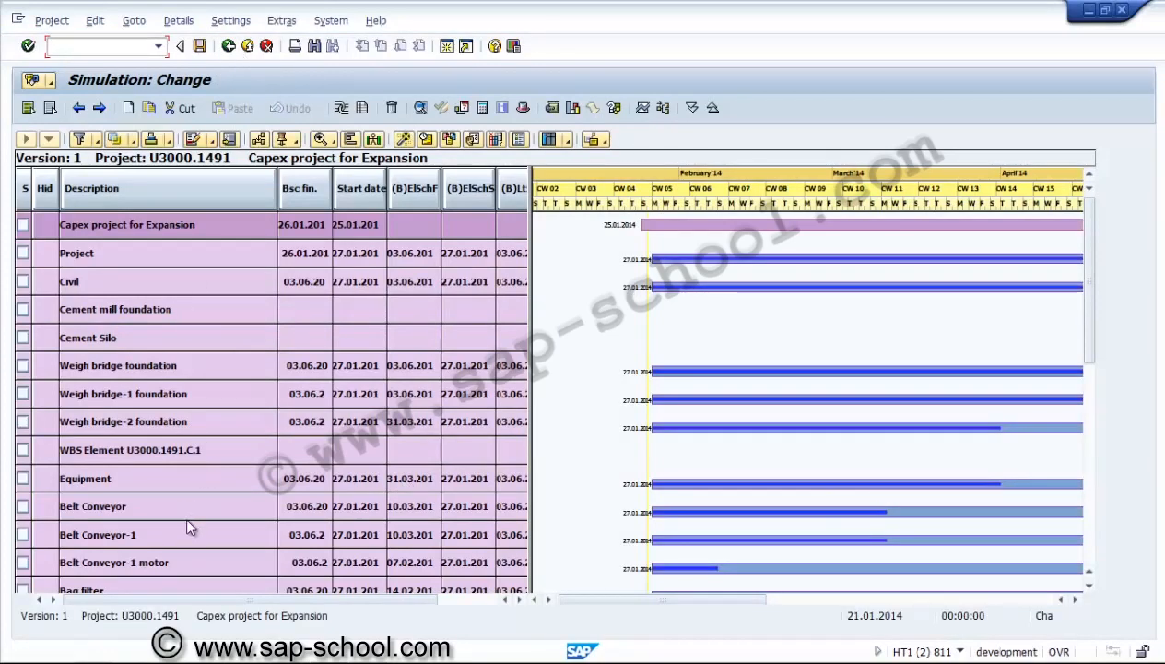
pyautogui.hotkey('ctrl', 'F4')
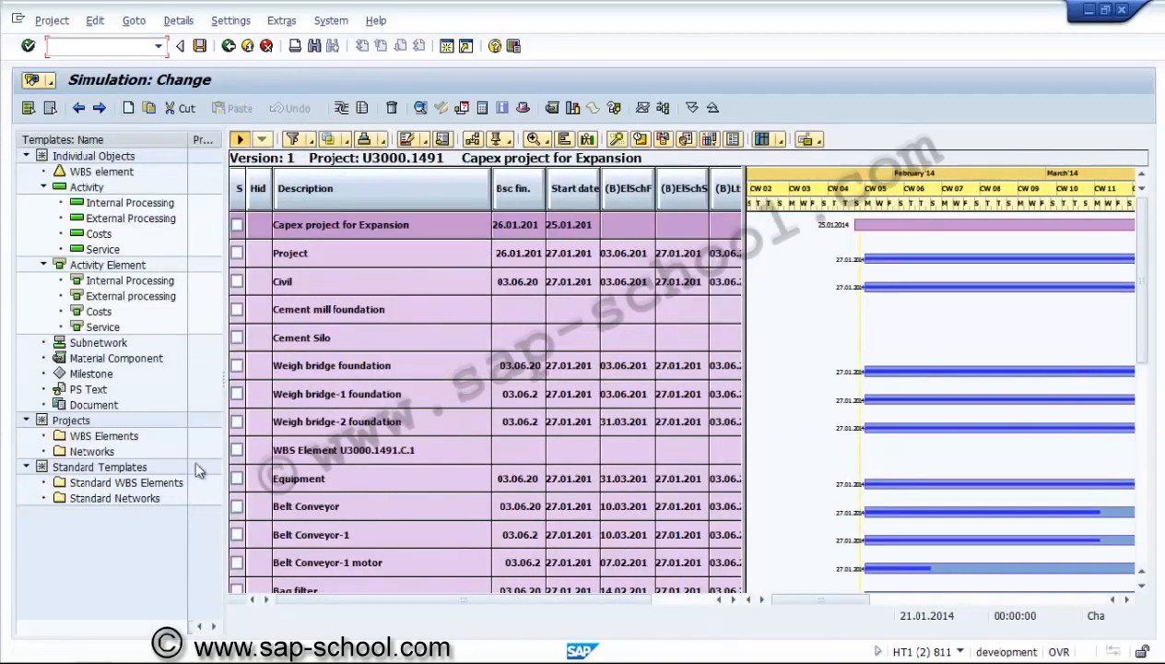
# Mark WBS element U3000.1491.C.1 as an account assignment element in its basic data.
pyautogui.click(191, 280)
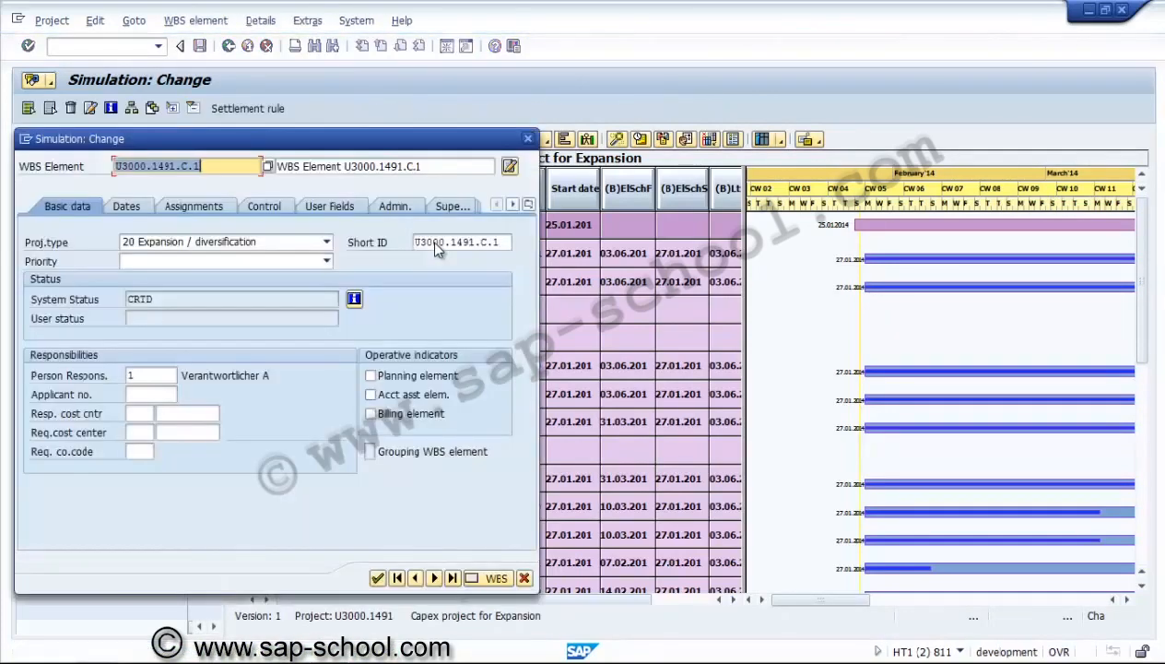
pyautogui.click(419, 394)
pyautogui.press('space')
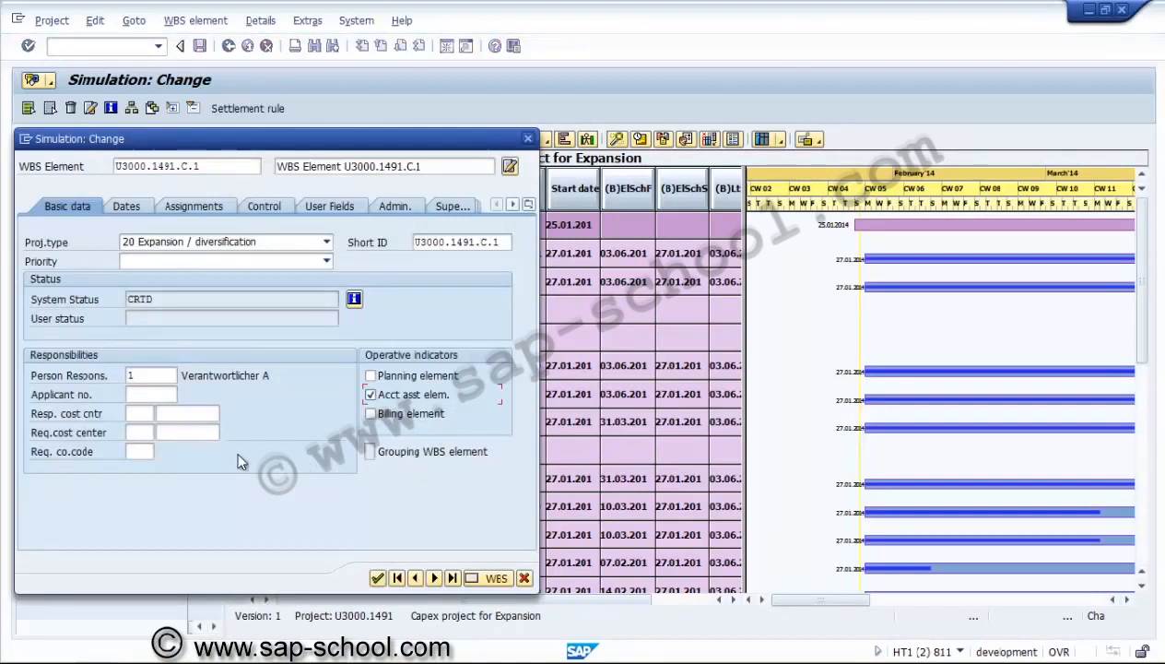
pyautogui.press('Return')
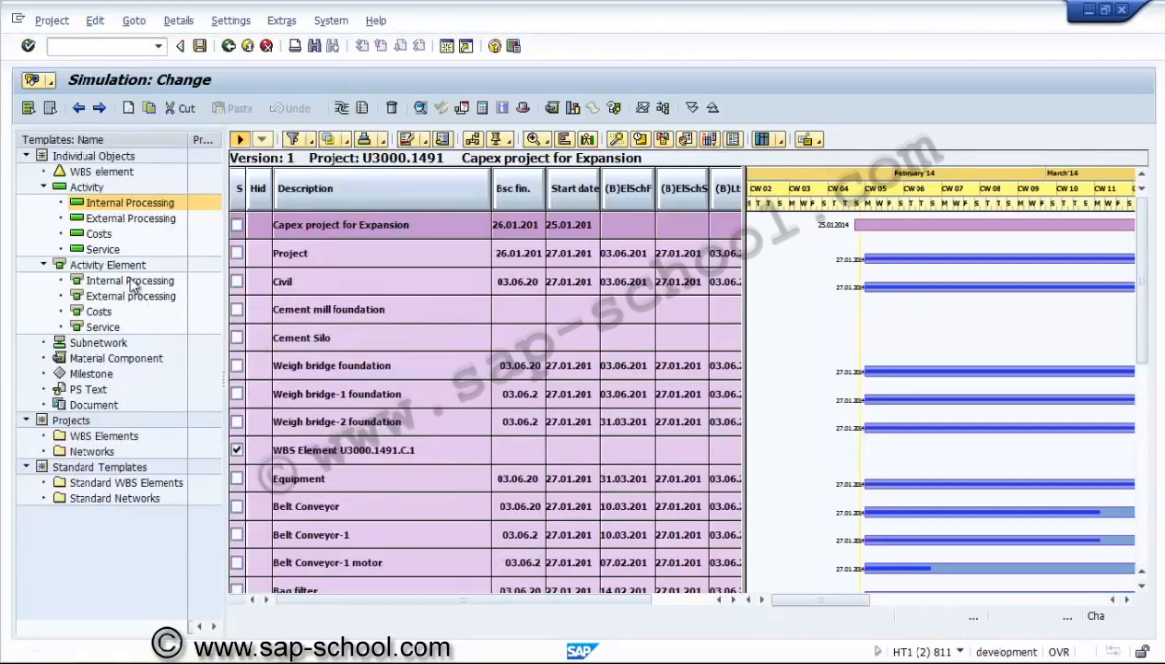
# Add an internal processing activity to WBS element U3000.1491.C.1 with network number NU3000.1491C and hr as unit for work.
pyautogui.doubleClick(133, 207)
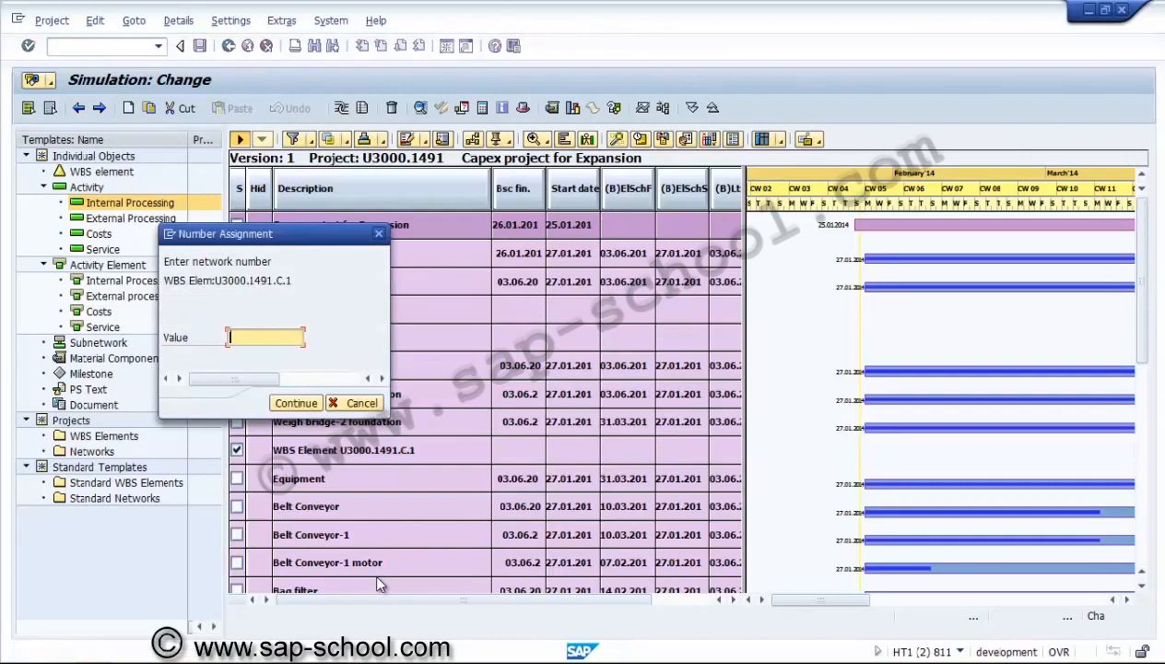
pyautogui.write('U3000.')
pyautogui.write('1491C')
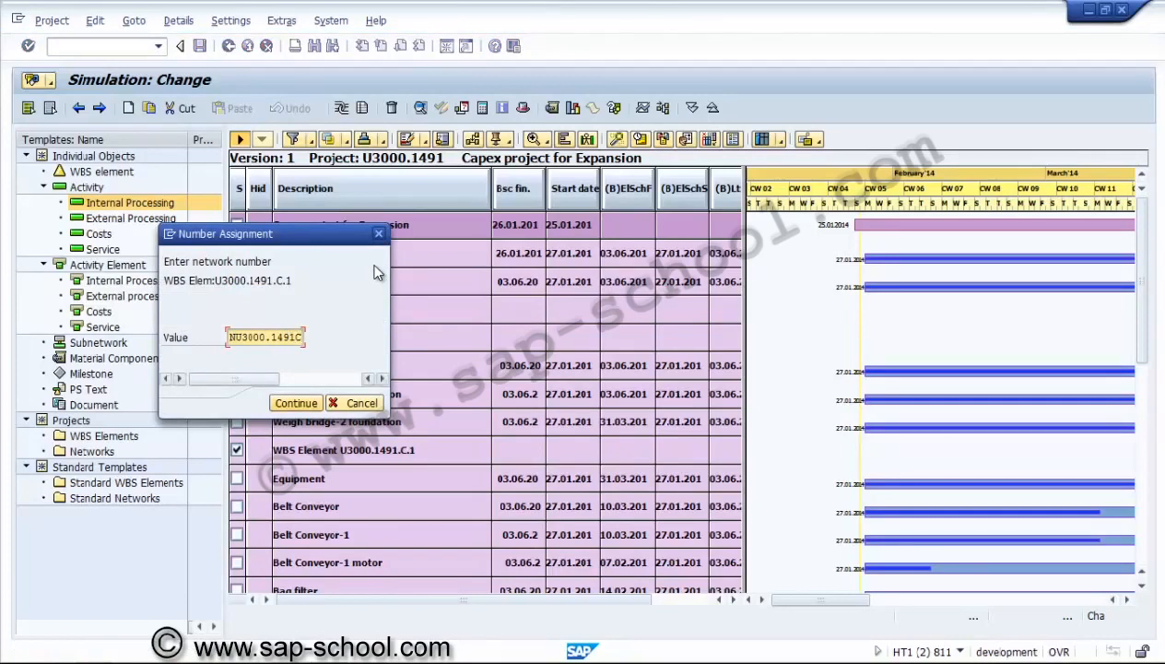
pyautogui.press('Return')
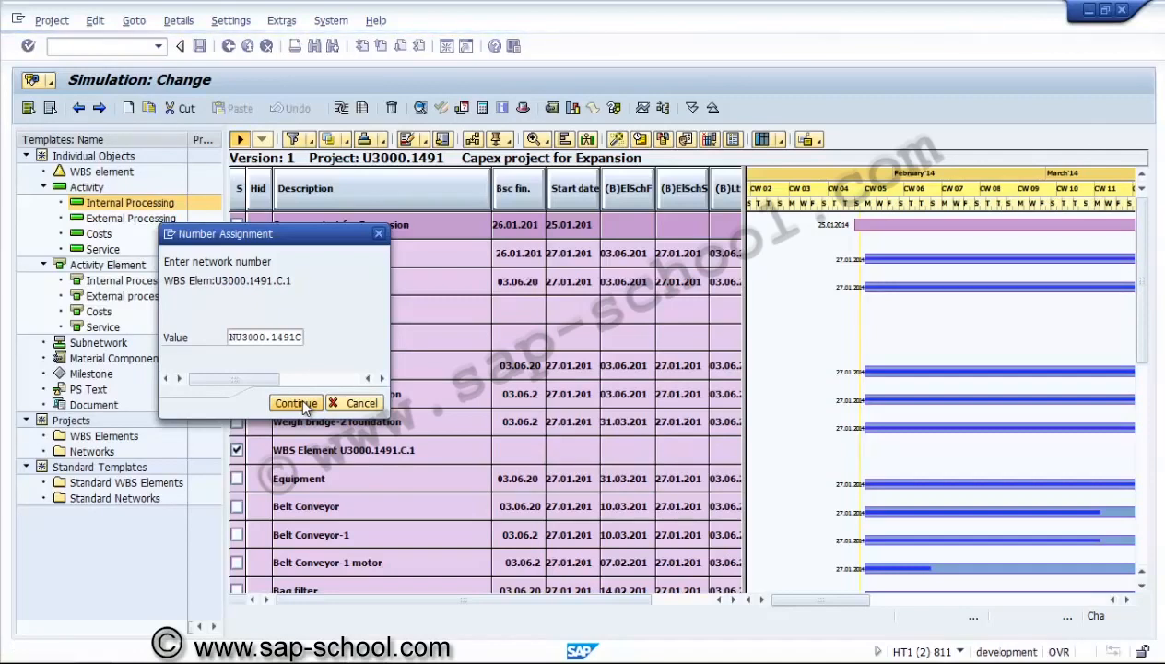
pyautogui.click(305, 406)
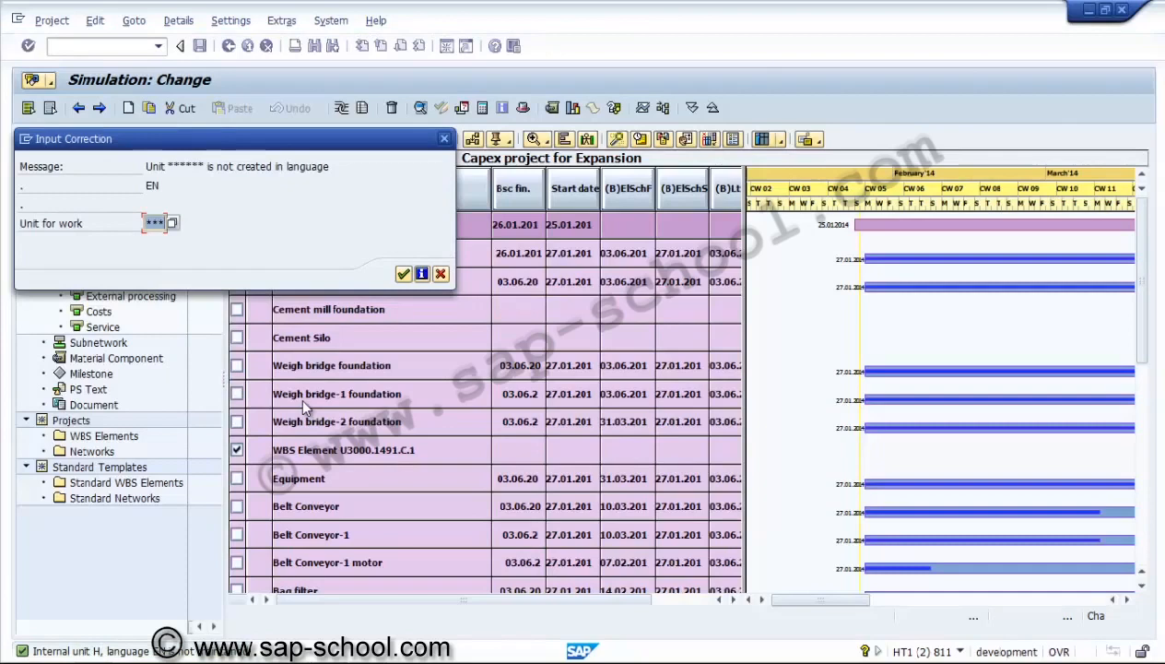
pyautogui.write('hr')
pyautogui.press('Return')
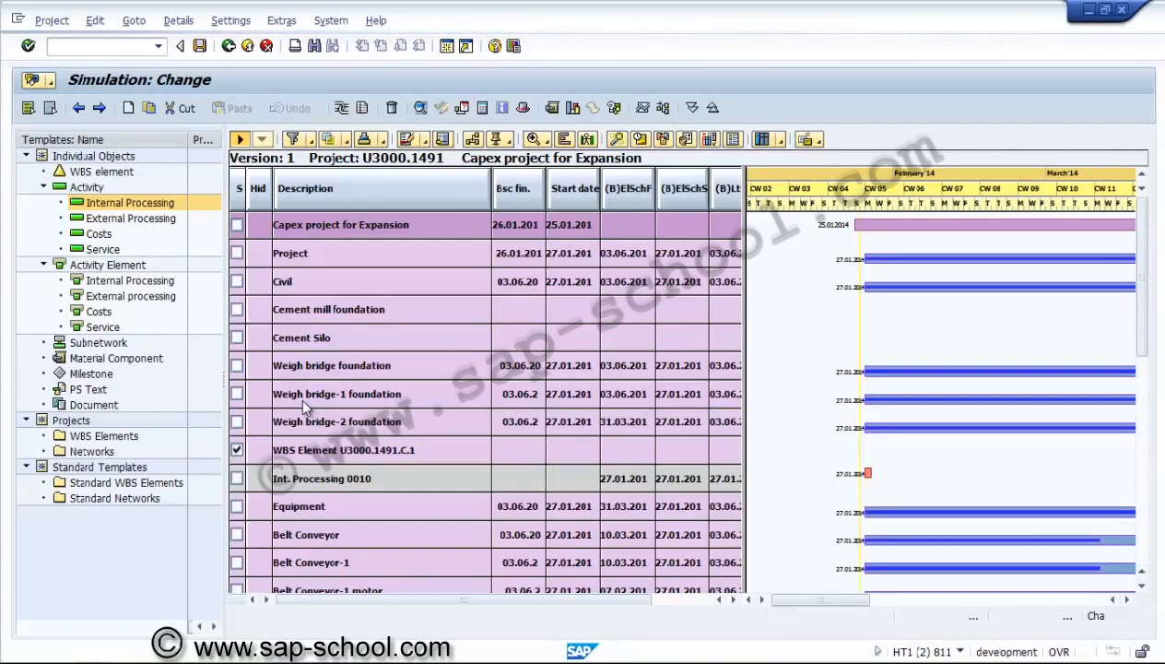
# Leave the simulation change and open the Transfer Project transaction for simulations.
pyautogui.press('F3')
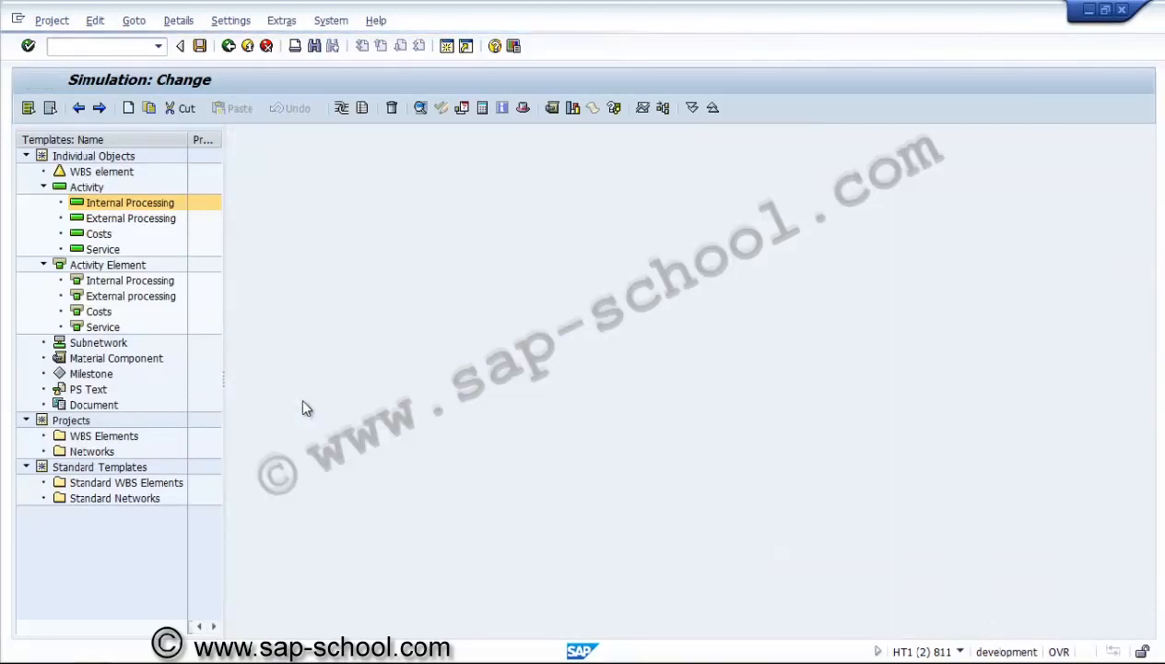
pyautogui.press('F3')
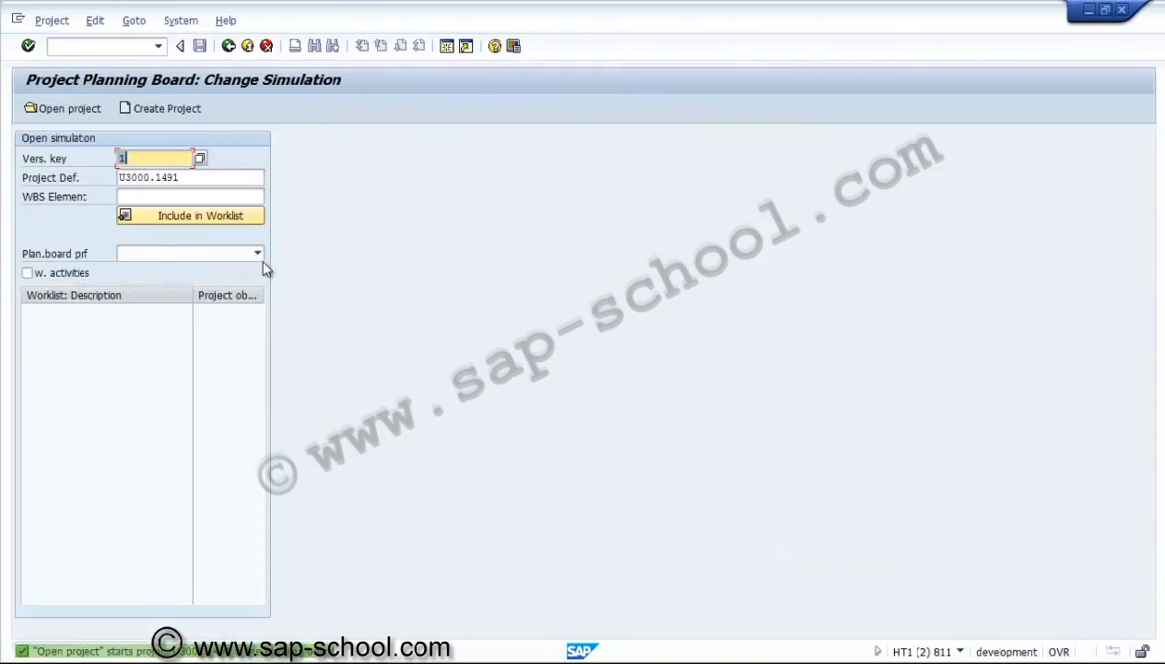
pyautogui.press('F3')
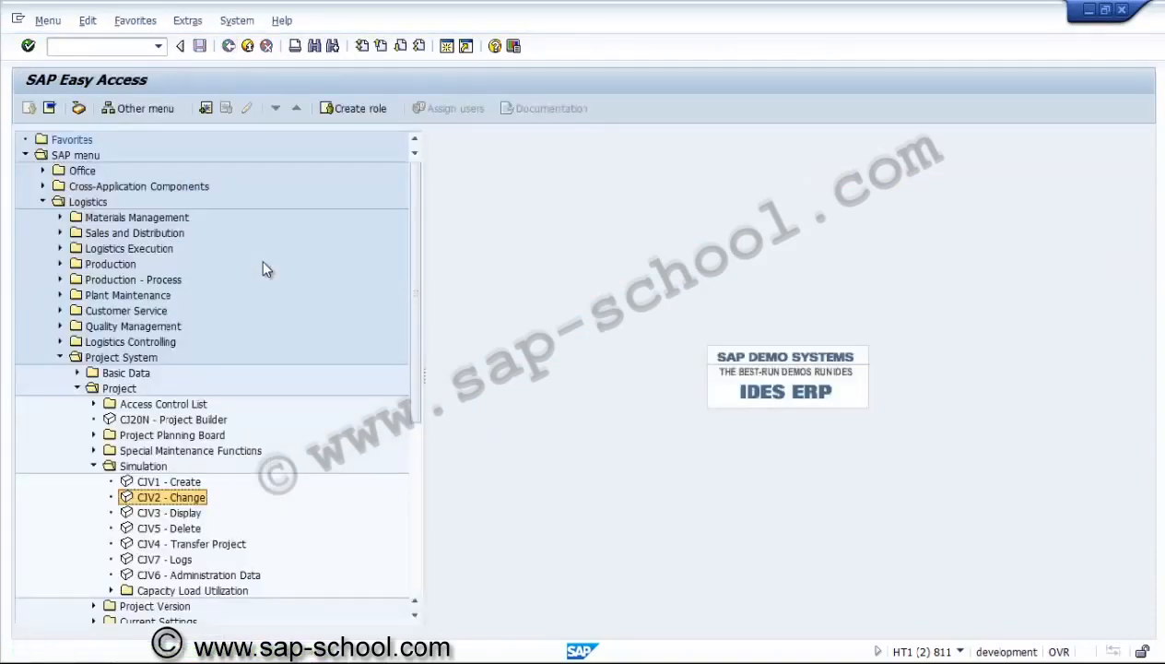
pyautogui.press('Down')
pyautogui.press('Down')
pyautogui.press('Down')
pyautogui.press('Return')
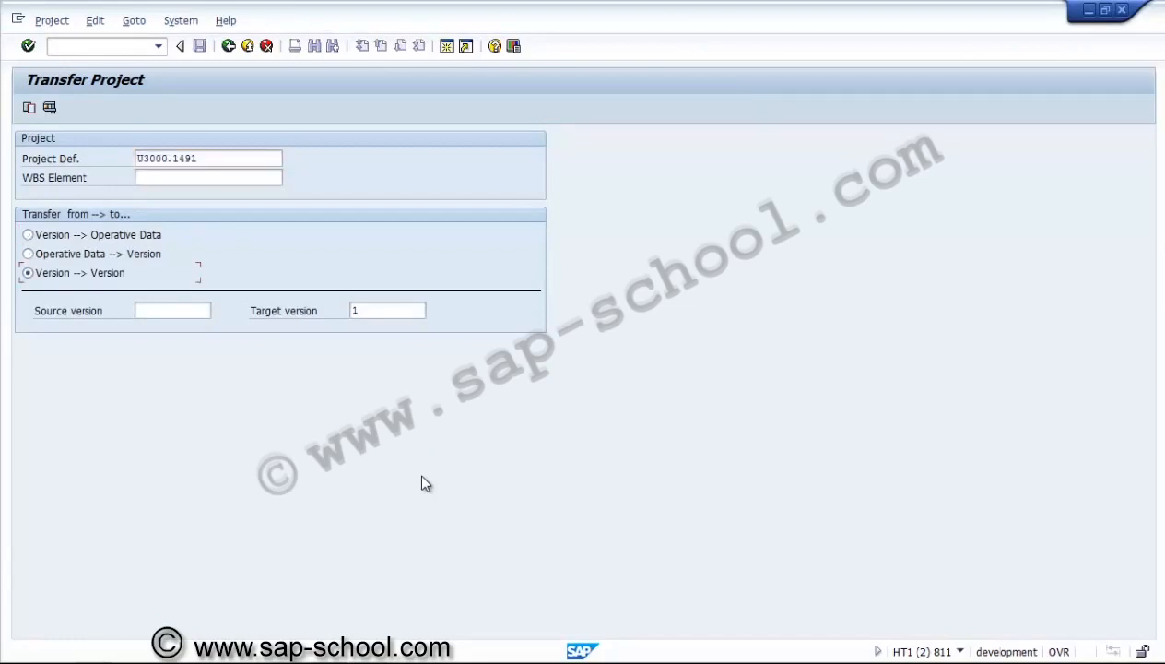
# Transfer project U3000.1491 from source version 1 to a newly created target version 2, and leave the transfer log.
pyautogui.press('Tab')
pyautogui.write('1')
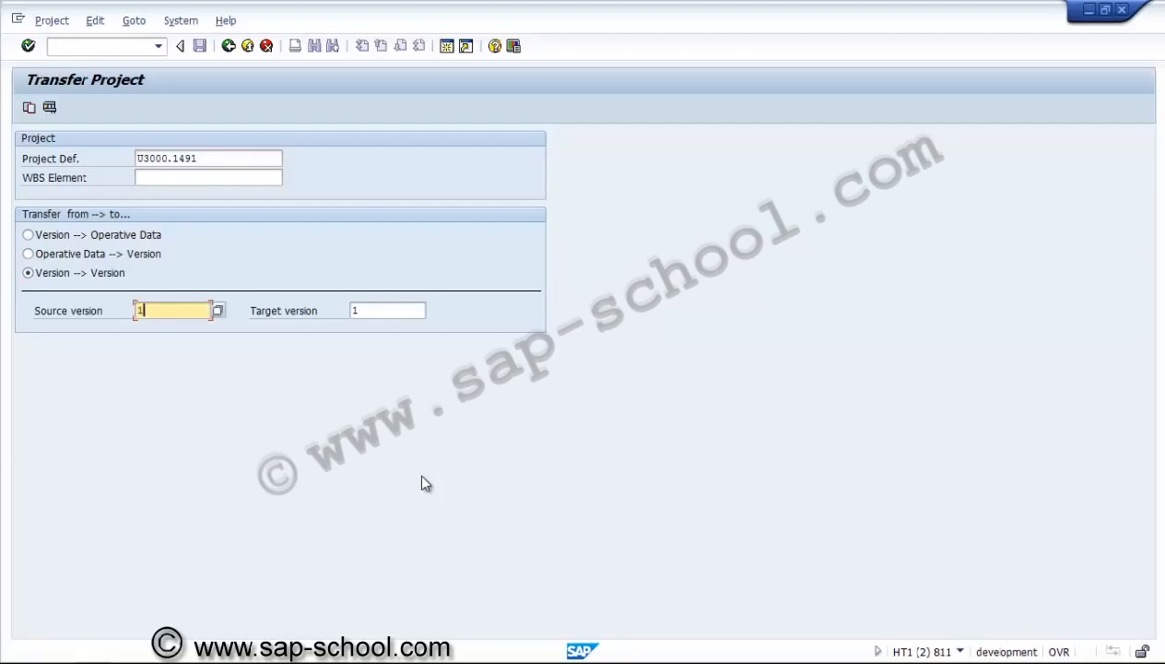
pyautogui.press('Tab')
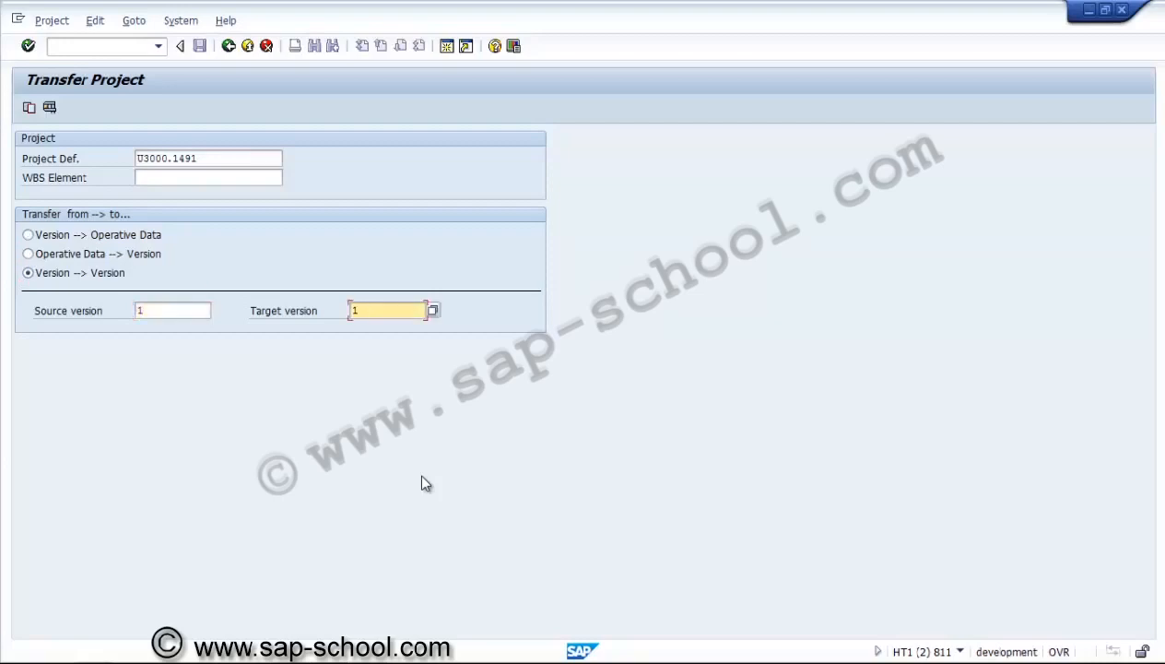
pyautogui.press('BackSpace')
pyautogui.write('2')
pyautogui.press('F8')
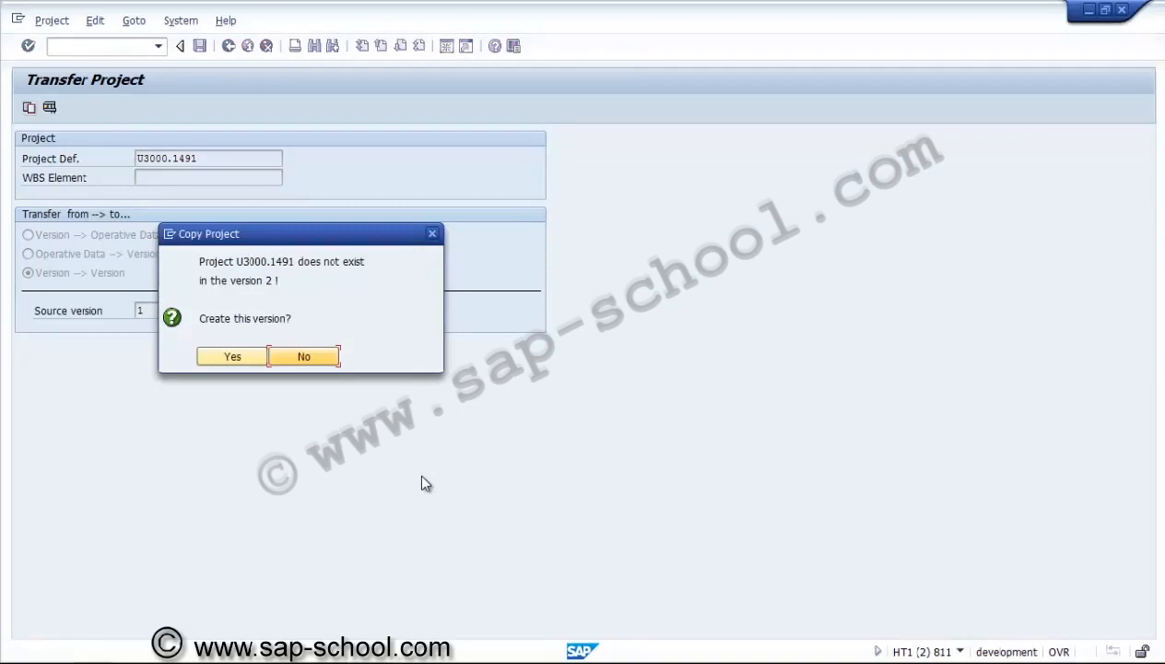
pyautogui.press('Left')
pyautogui.press('Return')
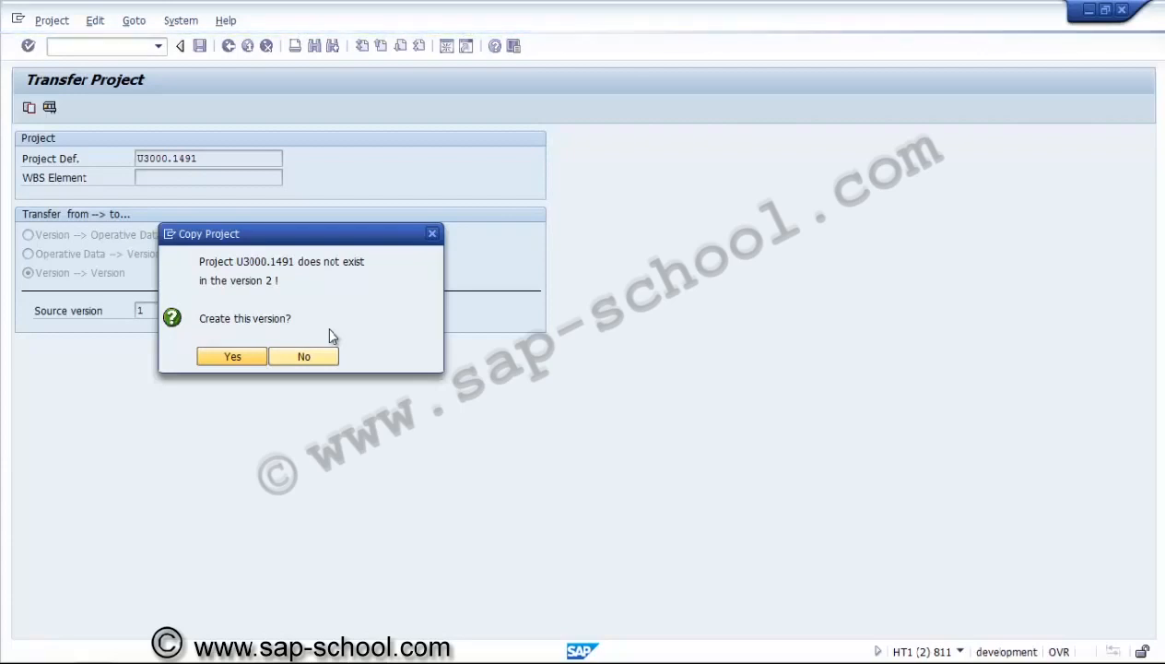
pyautogui.press('Return')
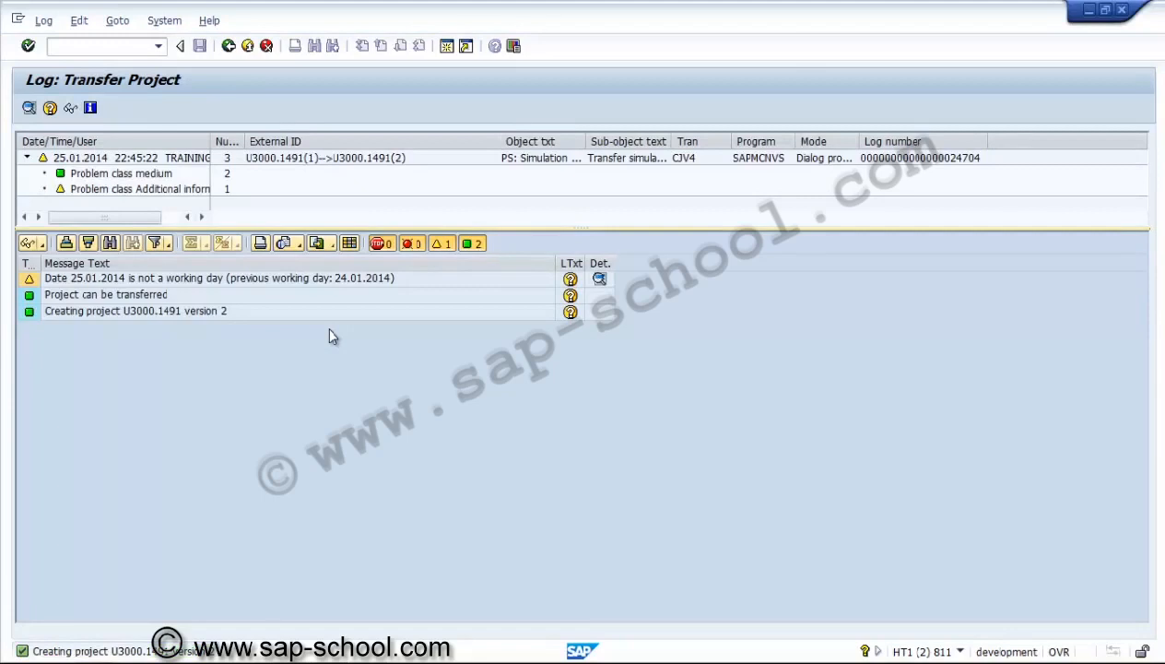
pyautogui.press('Down')
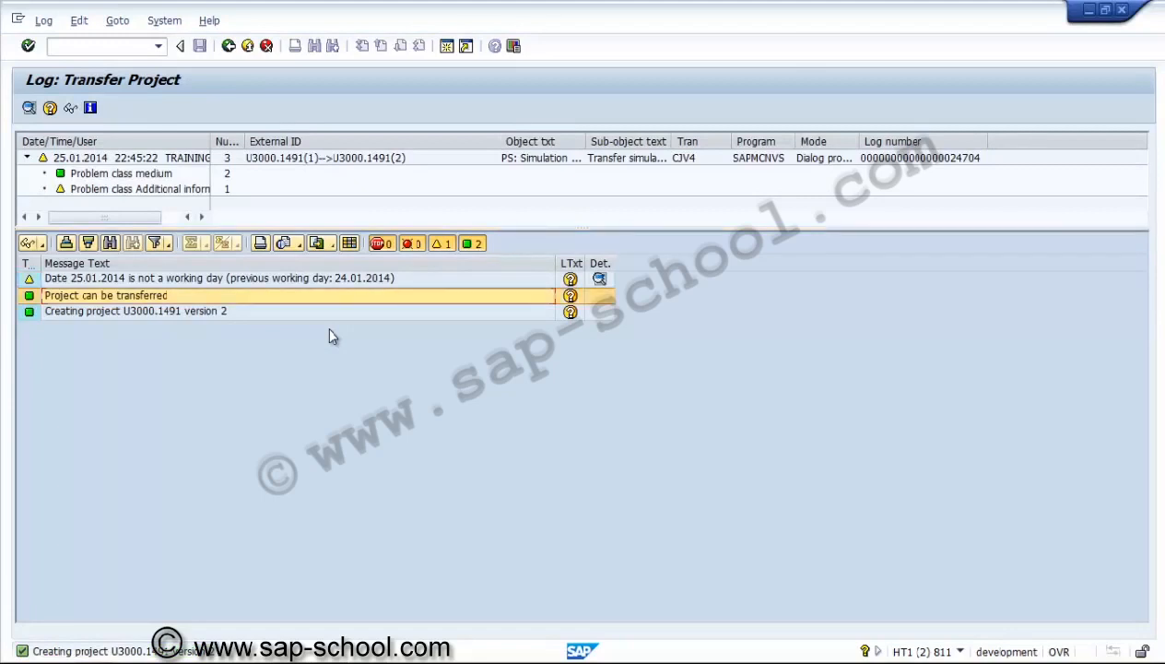
pyautogui.press('Down')
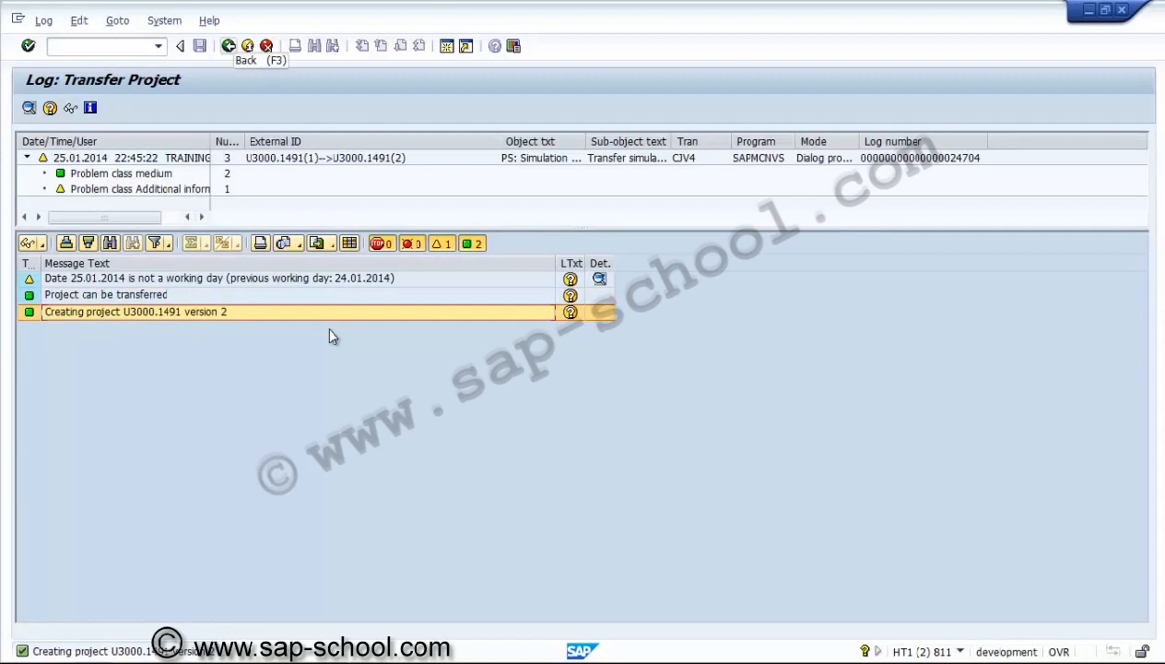
pyautogui.press('F3')
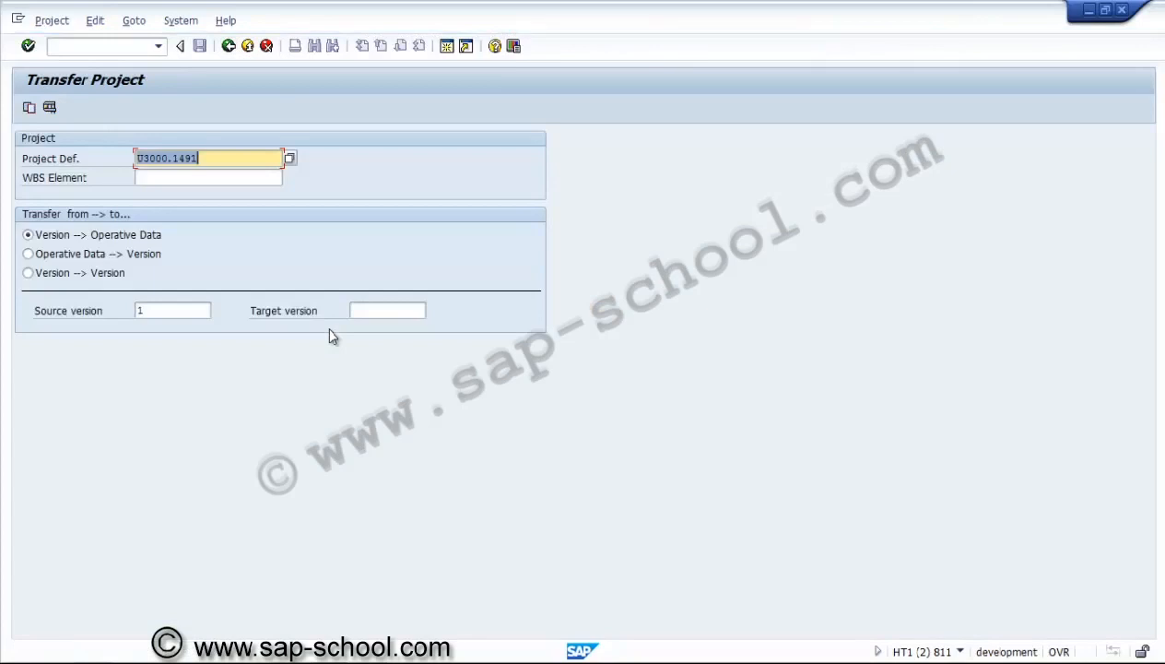
pyautogui.press('F3')
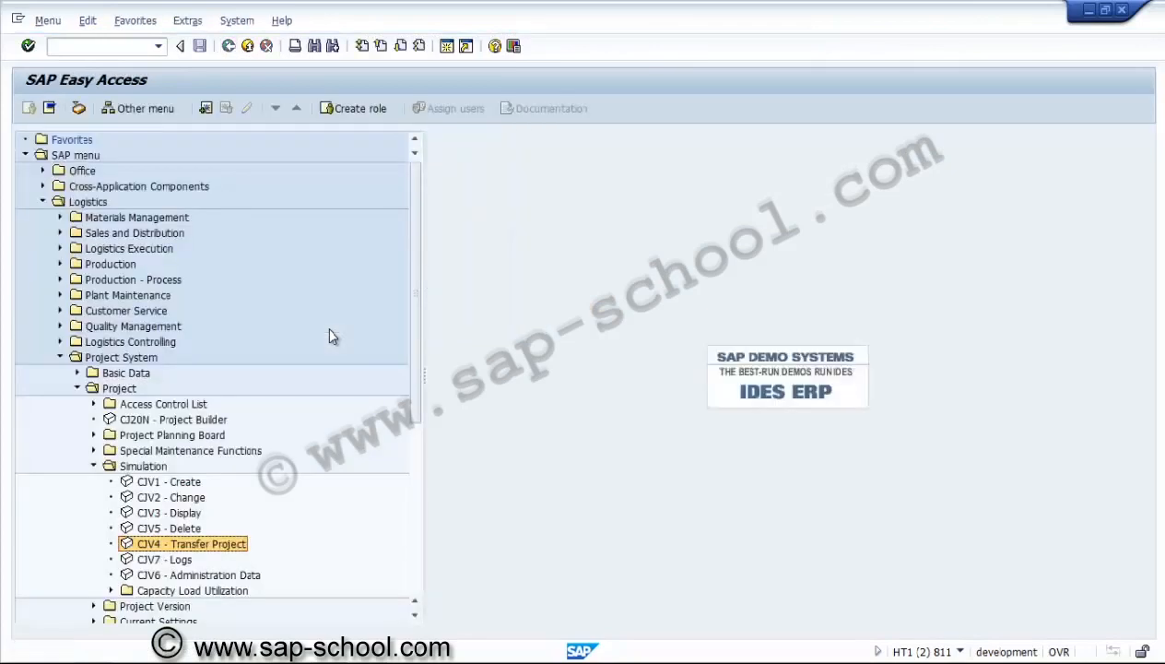
# Display simulation version 2 of project U3000.1491 in the planning board.
pyautogui.press('Up')
pyautogui.press('Up')
pyautogui.press('Return')
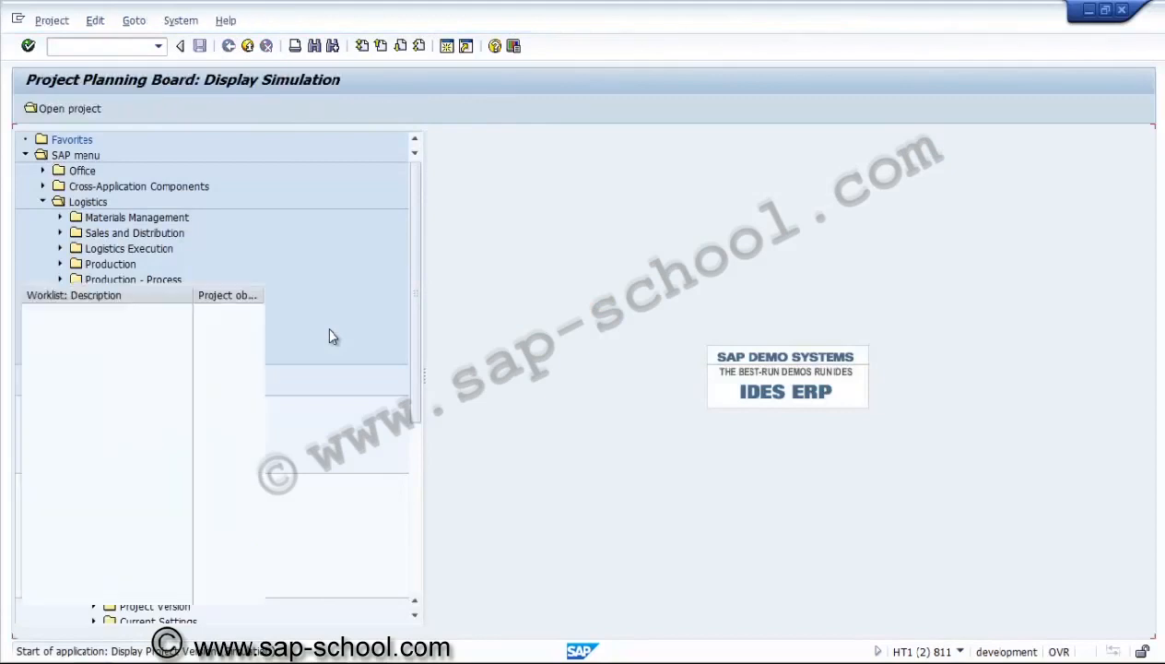
pyautogui.write('1')
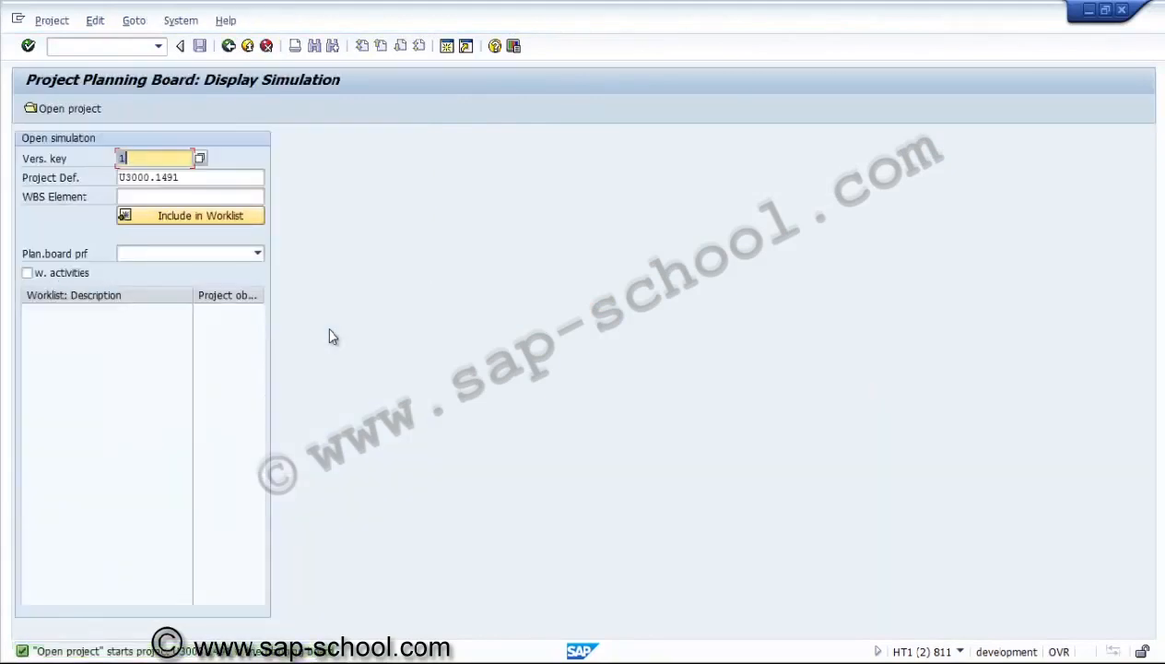
pyautogui.write('2')
pyautogui.press('Return')
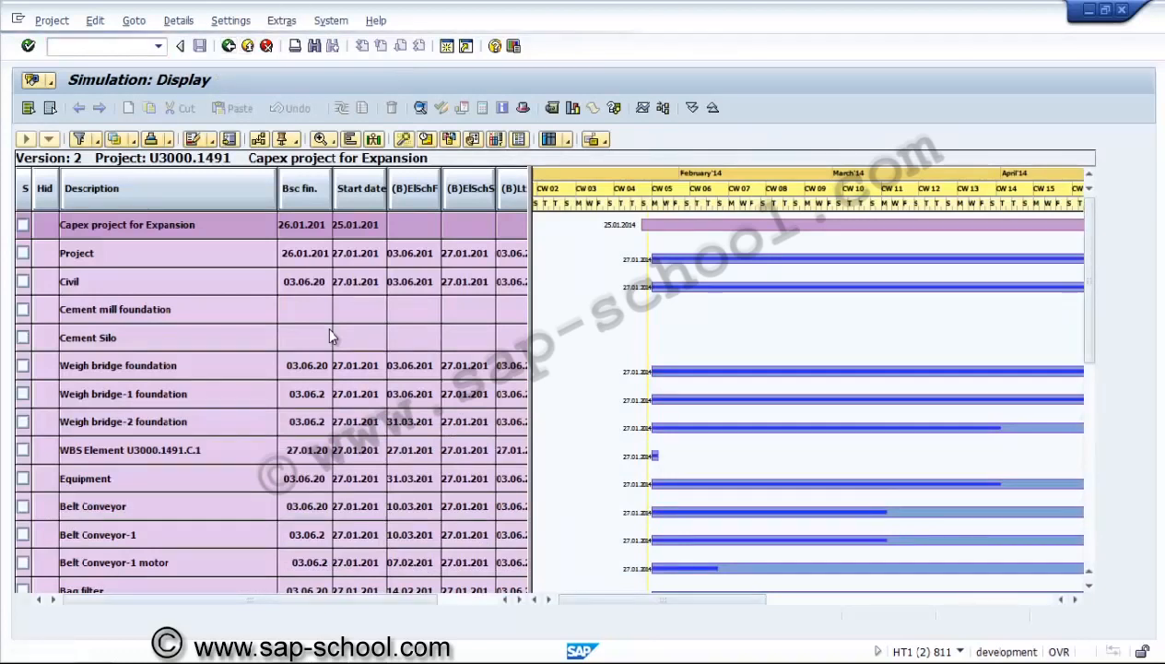
# Leave the simulation display and open the Transfer Project transaction for simulations.
pyautogui.press('F3')
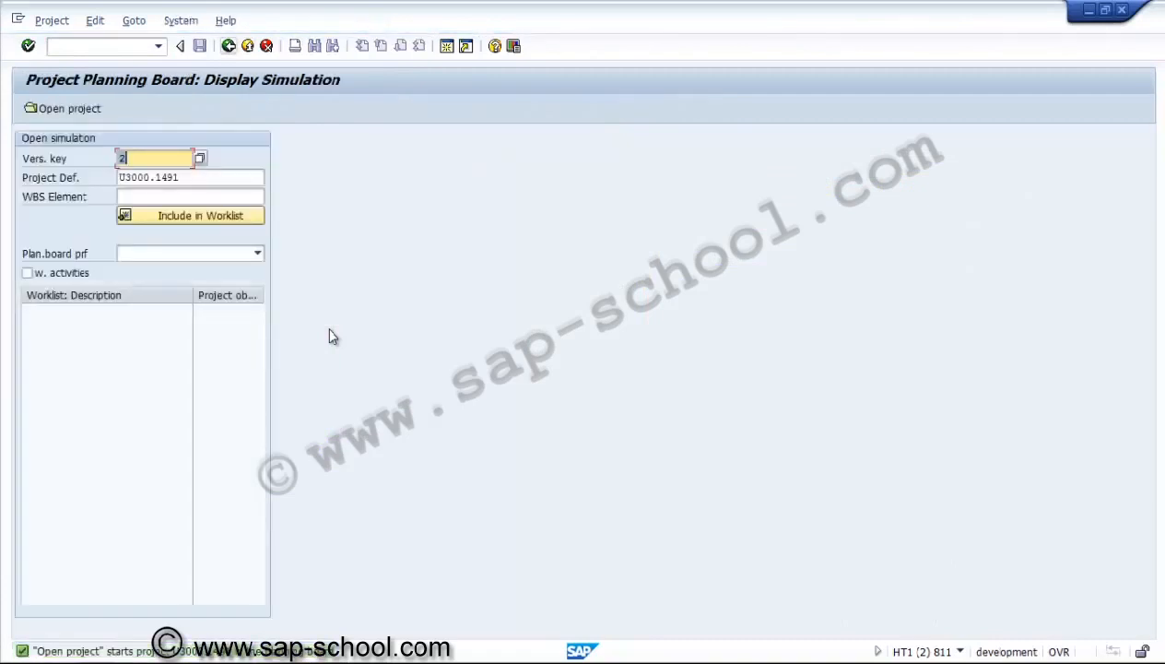
pyautogui.press('F3')
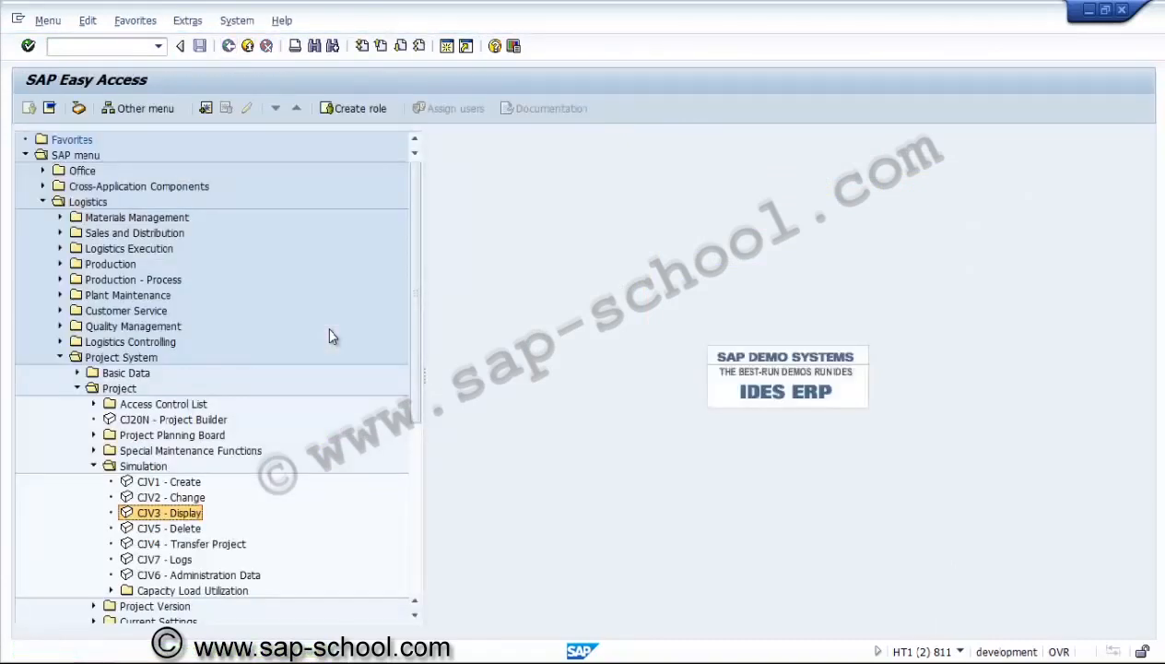
pyautogui.press('Down')
pyautogui.press('Down')
pyautogui.press('Return')
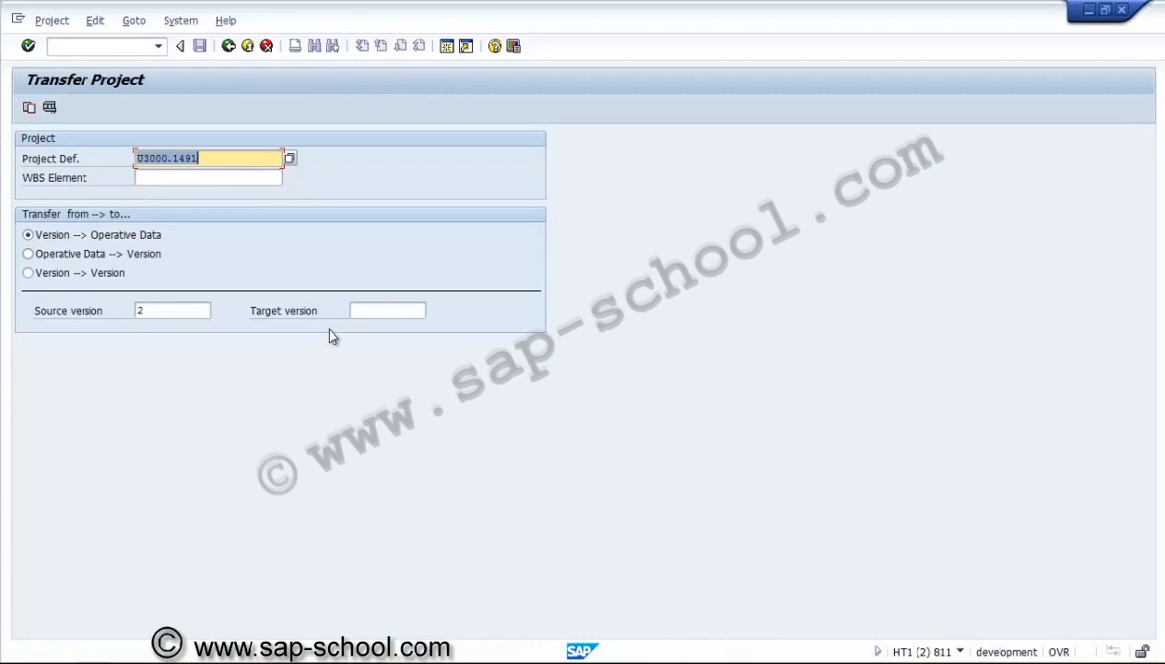
# Set up a transfer of project U3000.1401 from operative data to a version, with the source version left blank.
pyautogui.press('Tab')
pyautogui.press('Tab')
pyautogui.press('Tab')
pyautogui.hotkey('shift', 'Tab')
pyautogui.hotkey('shift', 'Tab')
pyautogui.hotkey('shift', 'Tab')
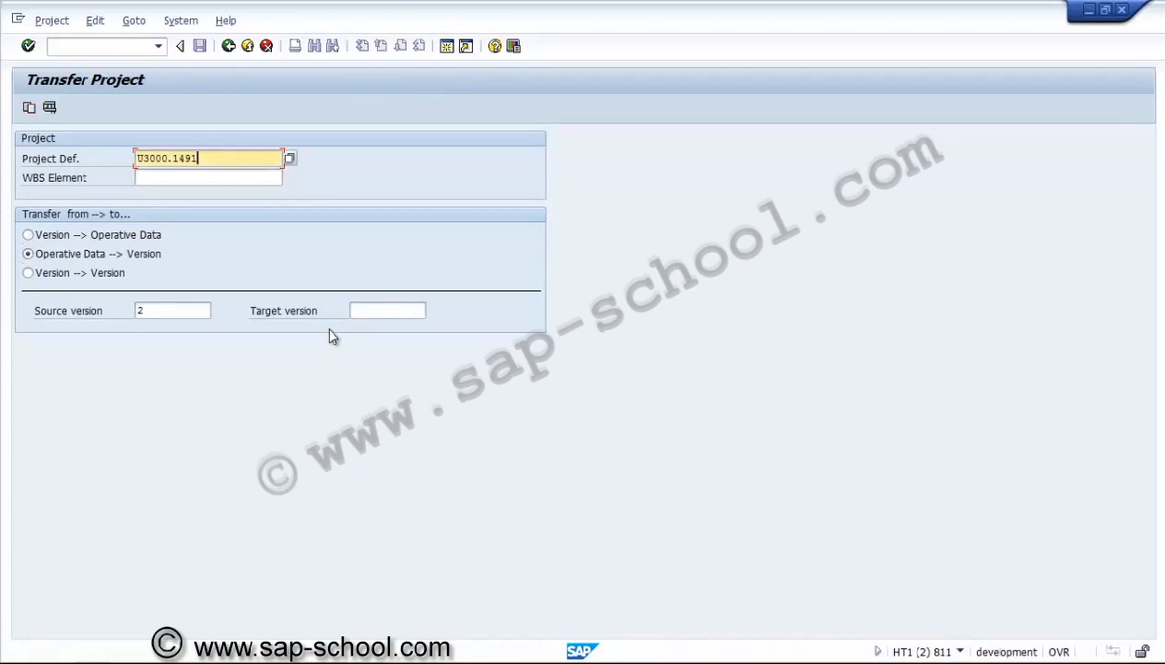
pyautogui.press('BackSpace')
pyautogui.press('BackSpace')
pyautogui.write('01')
pyautogui.press('Tab')
pyautogui.press('Tab')
pyautogui.press('Tab')
pyautogui.press('Delete')
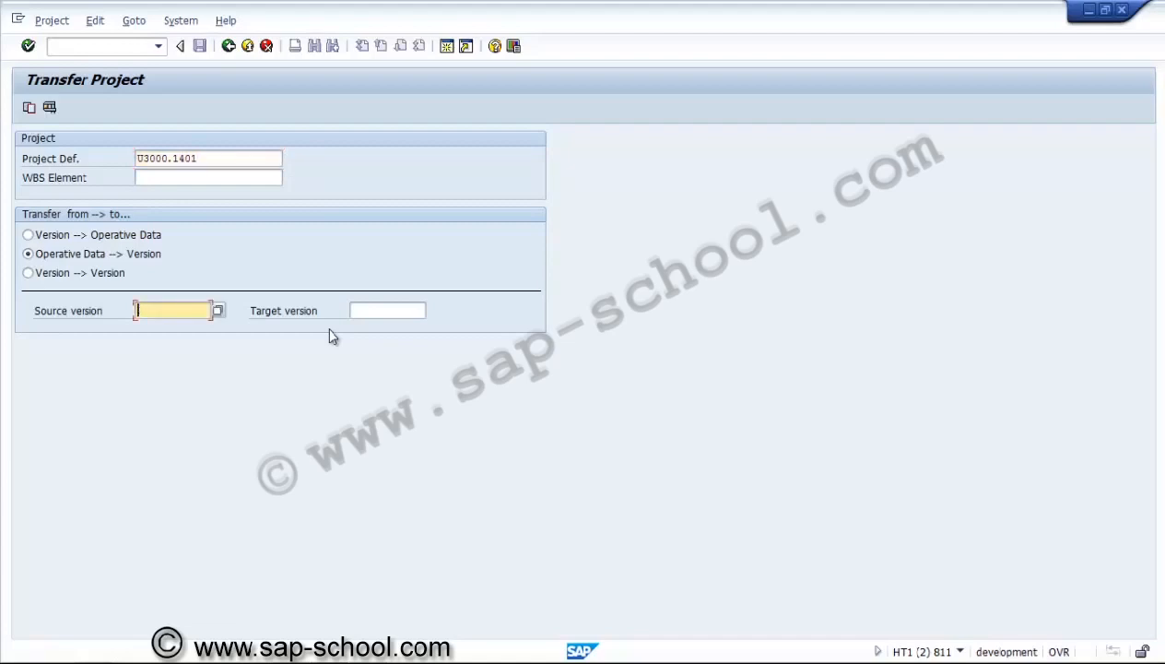
# Run the transfer into a newly created target version 1, and leave the transfer log and the transaction.
pyautogui.press('Tab')
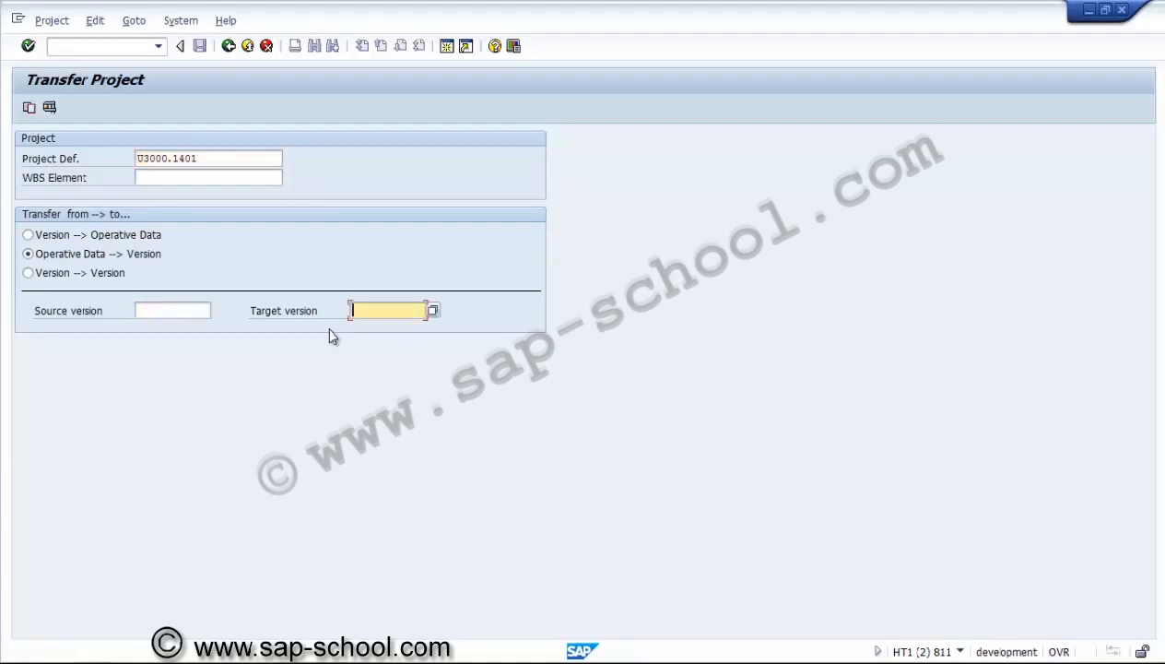
pyautogui.write('1')
pyautogui.press('F8')
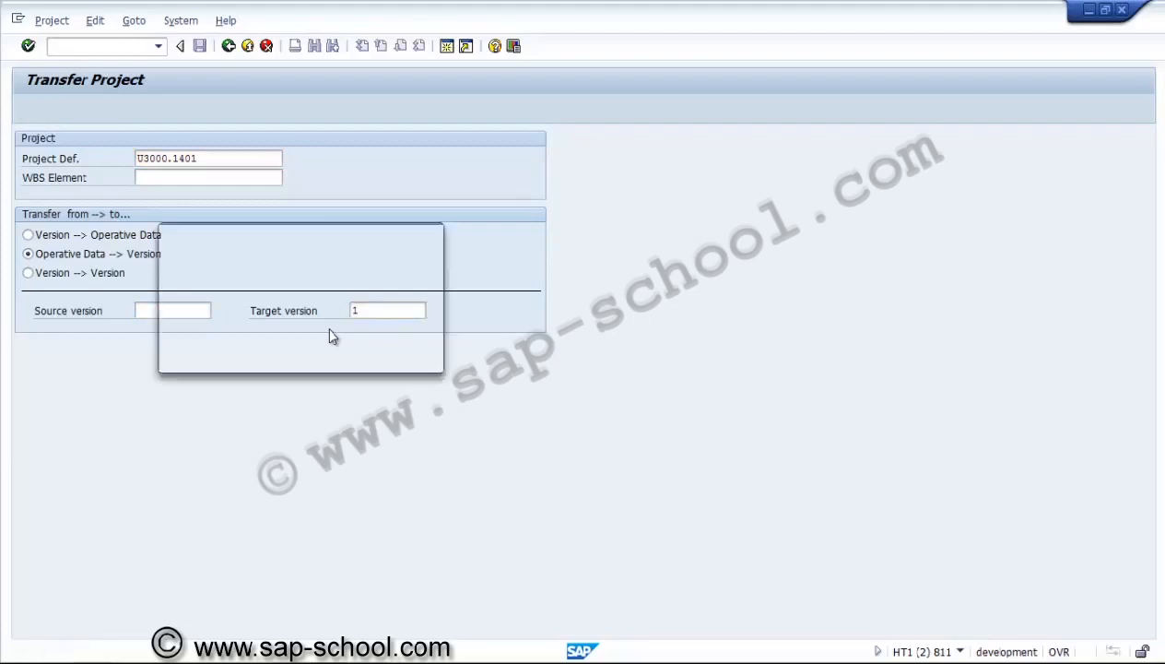
pyautogui.press('Left')
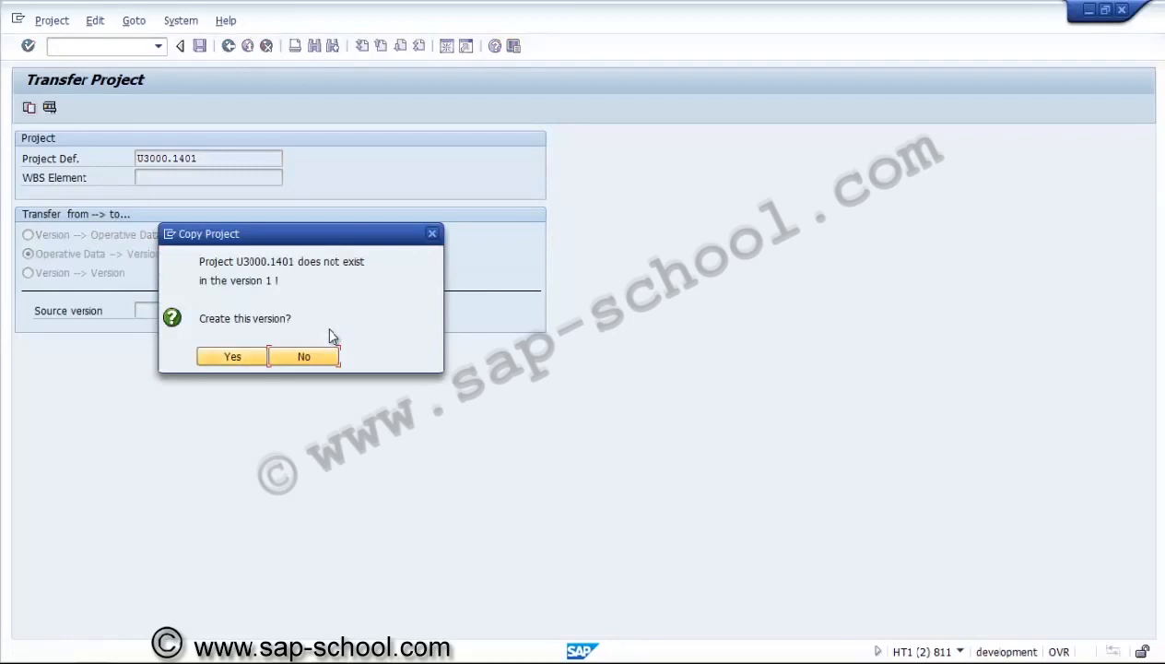
pyautogui.press('Return')
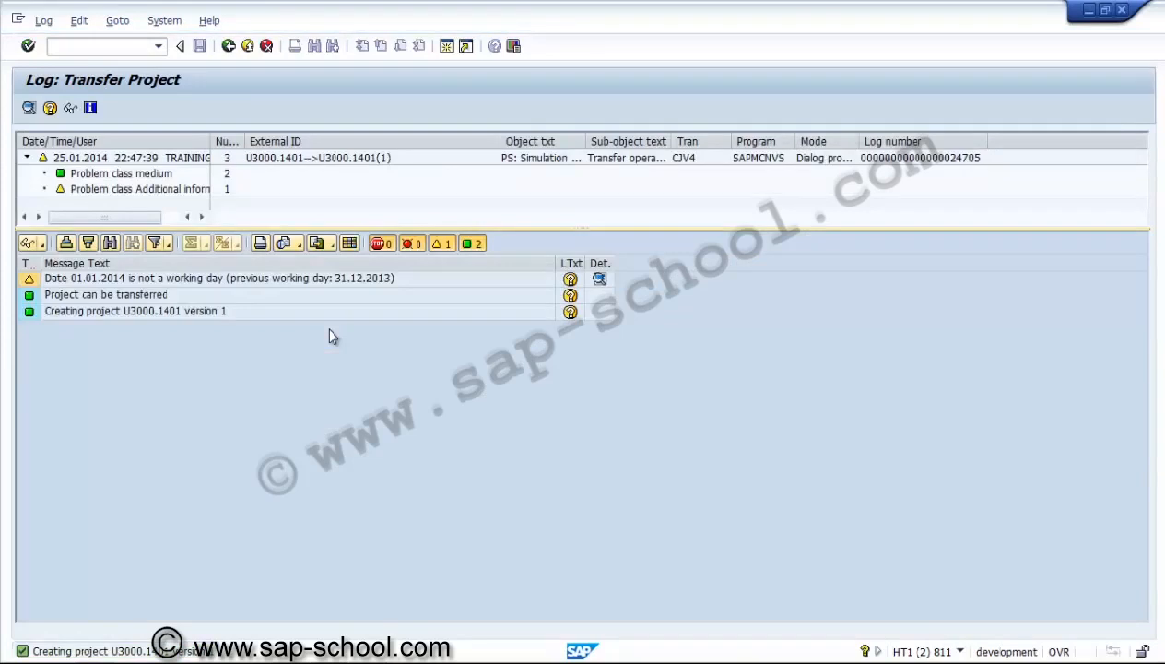
pyautogui.press('F3')
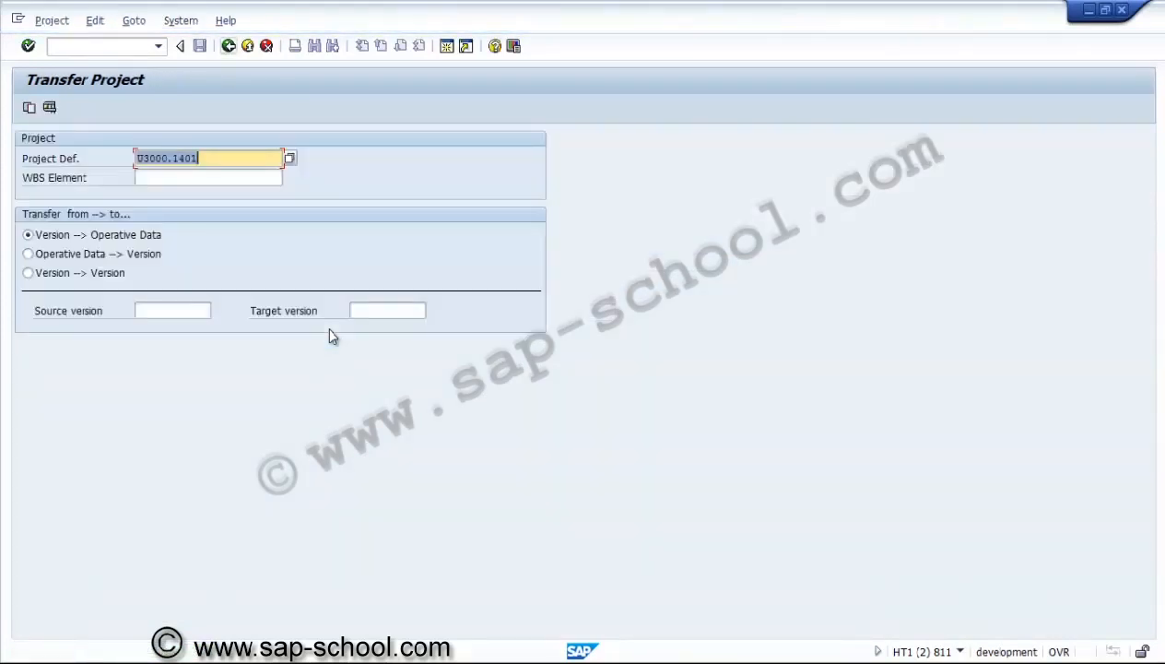
pyautogui.press('F3')
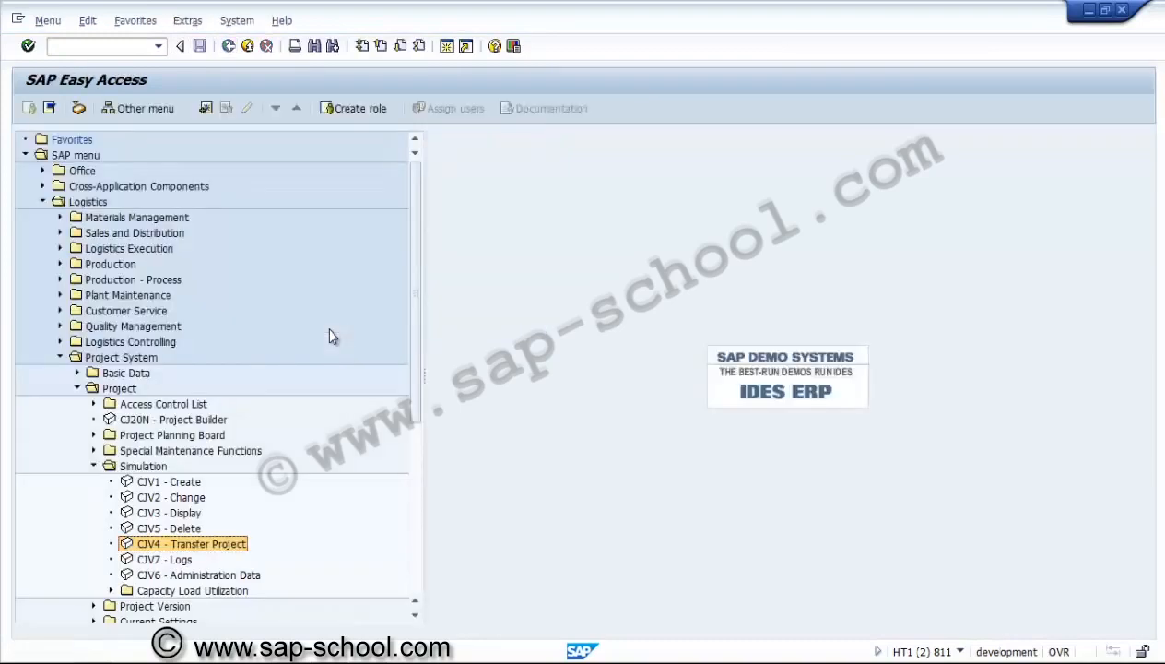
# Open simulation version 1 of project U3000.1401 for changing in the planning board.
pyautogui.press('Up')
pyautogui.press('Up')
pyautogui.press('Up')
pyautogui.press('Return')
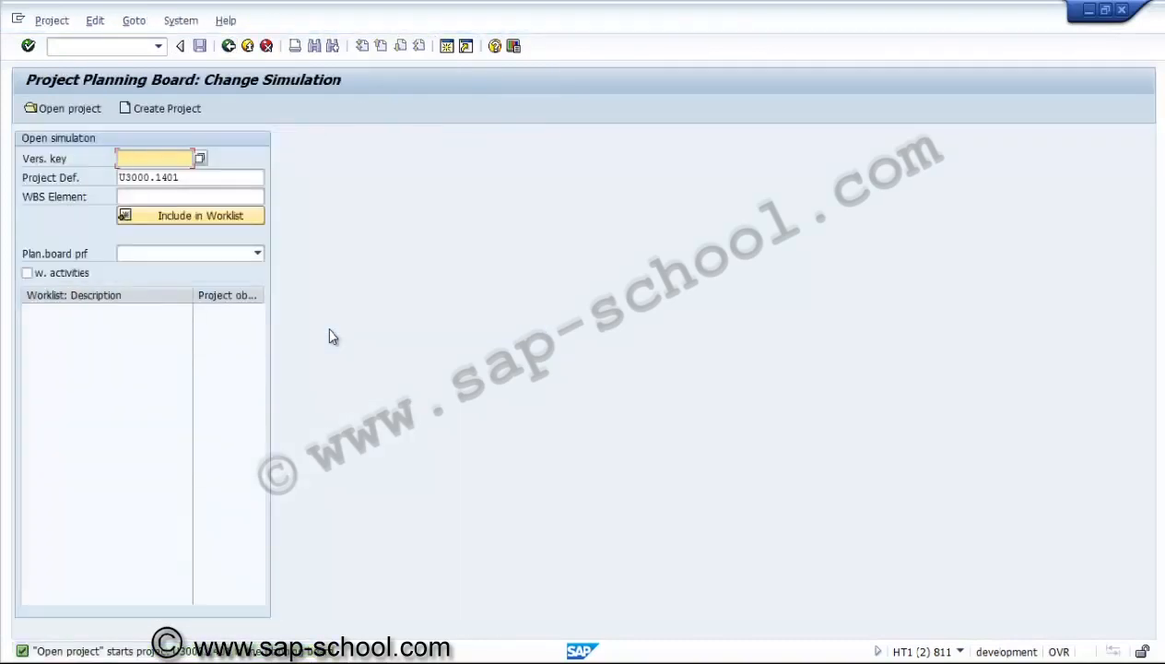
pyautogui.write('1')
pyautogui.press('Return')
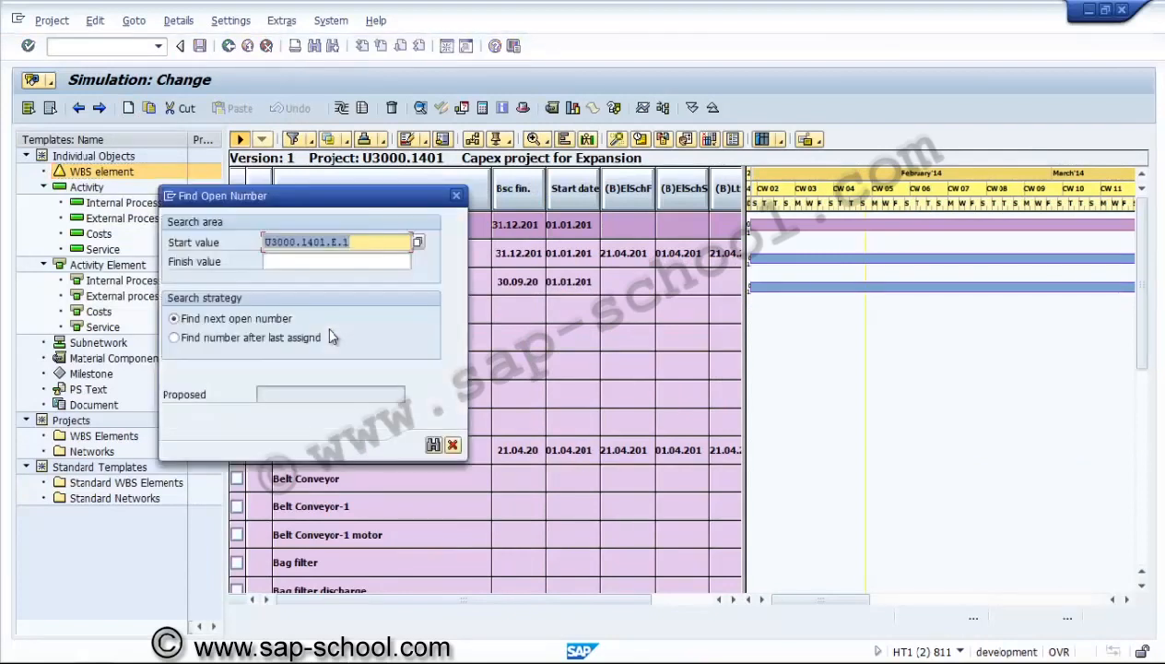
# Add WBS element U3000.1401.E.1 under Equipment, using the next open number.
pyautogui.press('Return')
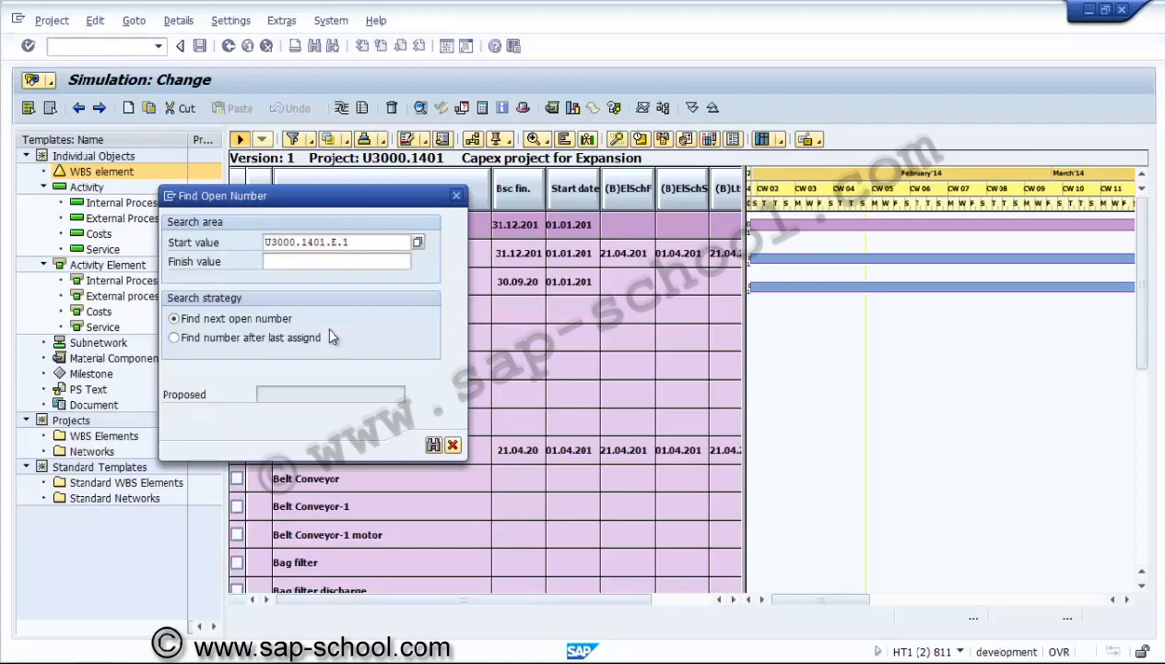
pyautogui.press('Return')
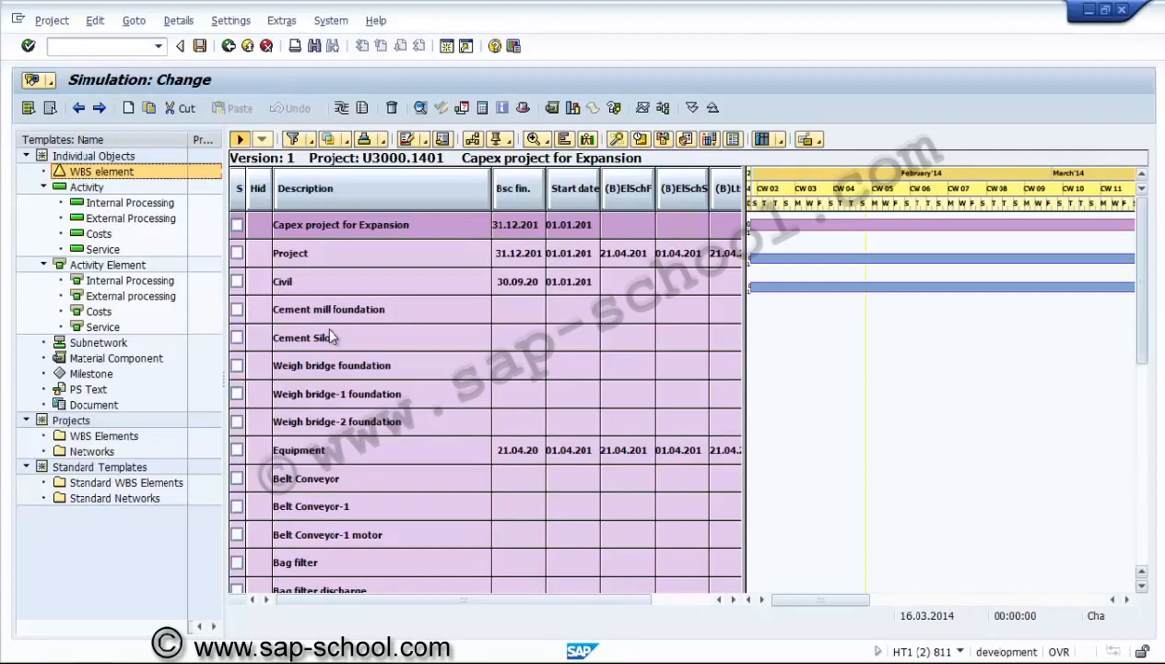
pyautogui.scroll(-3, 332, 337)
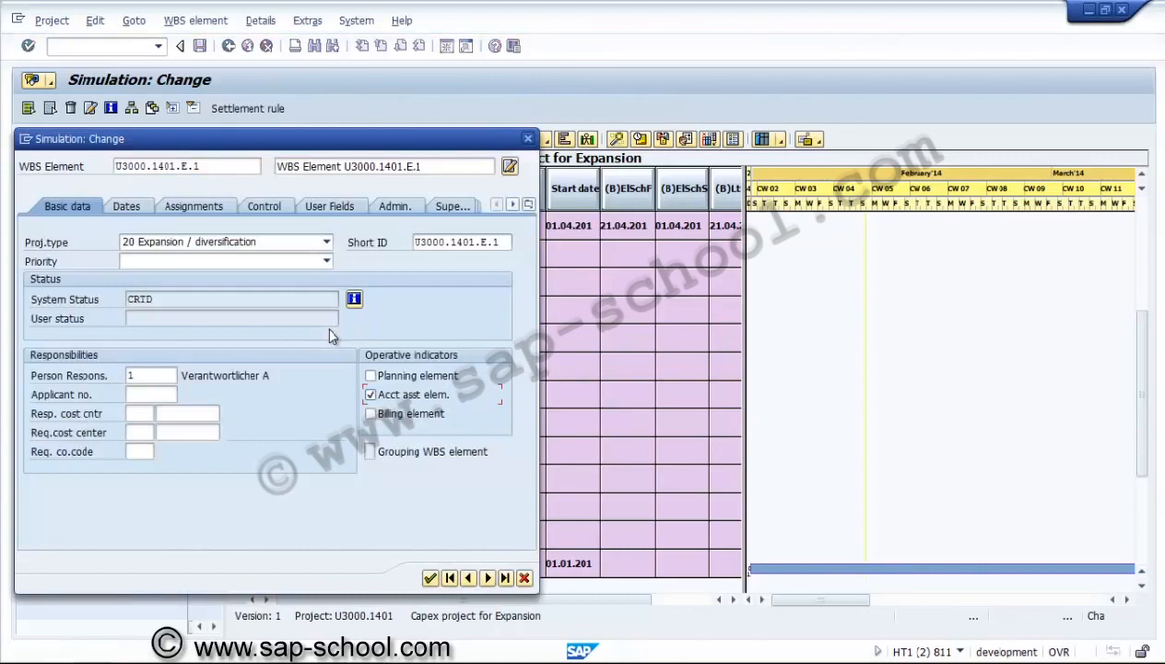
pyautogui.press('Return')
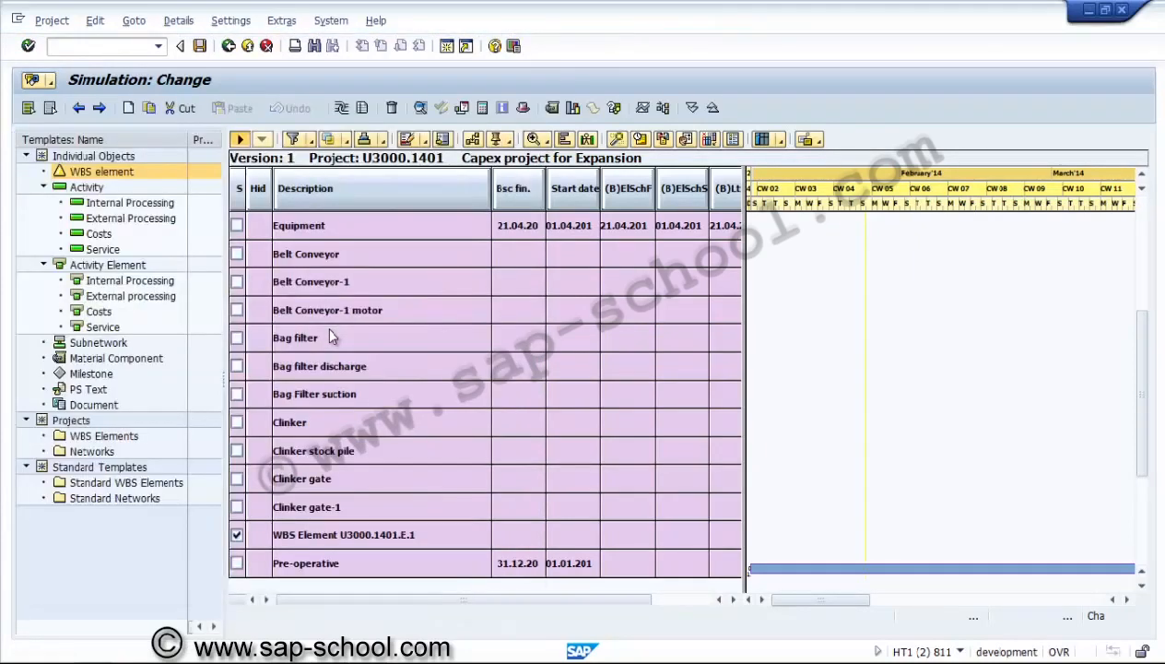
# Try to add an internal processing activity to WBS element U3000.1401.E.1 with network number NU3000.1401E.
pyautogui.press('Down')
pyautogui.press('Down')
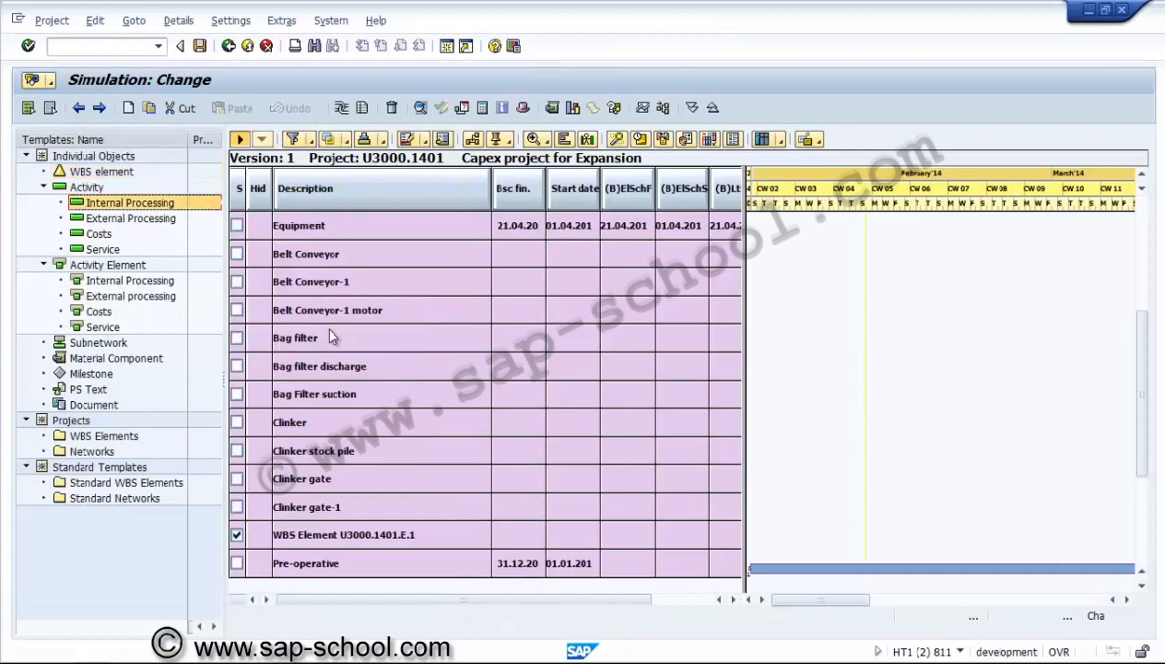
pyautogui.press('Return')
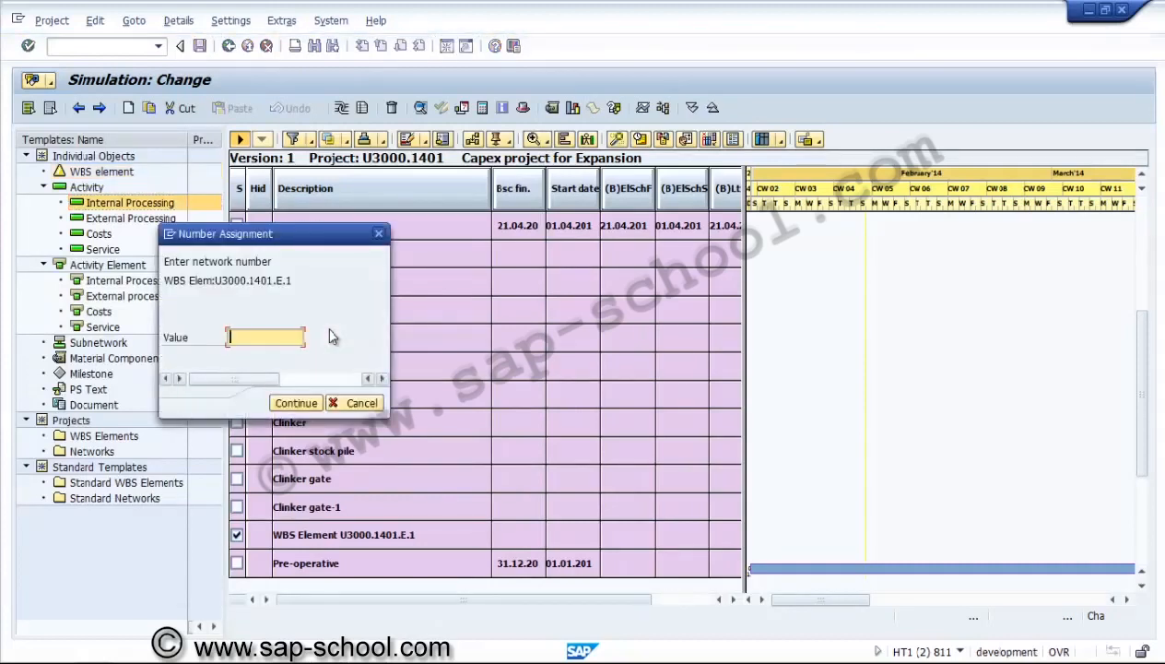
pyautogui.write('NU#)))')
pyautogui.press('BackSpace')
pyautogui.press('BackSpace')
pyautogui.press('BackSpace')
pyautogui.press('BackSpace')
pyautogui.write('3000.1401E')
pyautogui.press('Return')
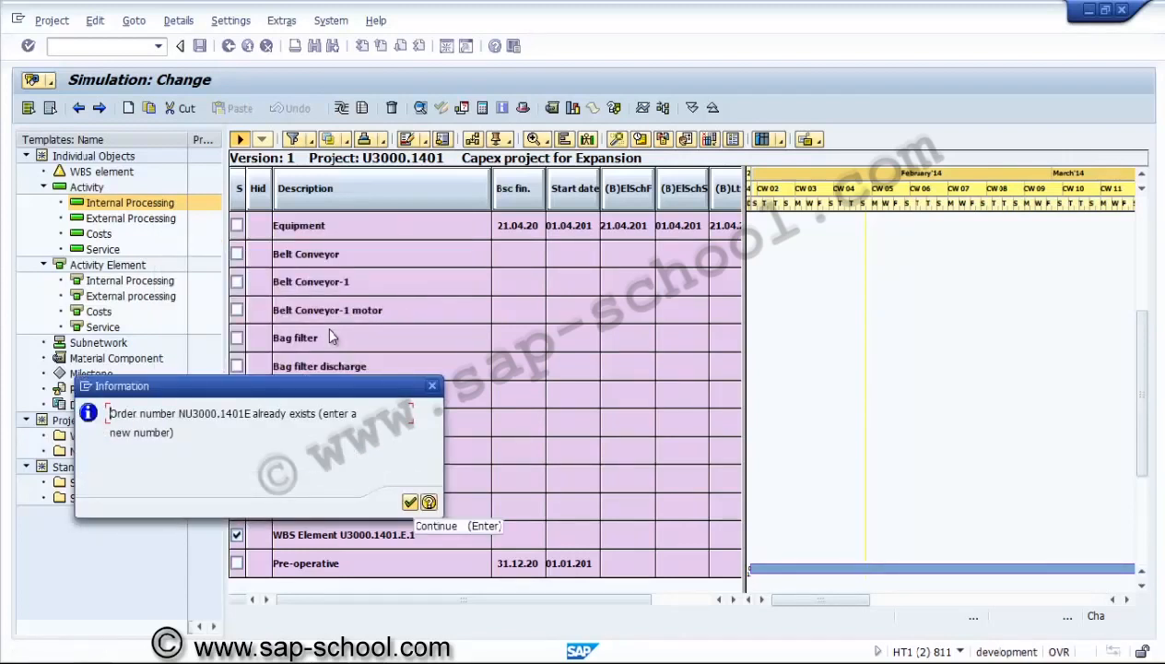
pyautogui.press('Return')
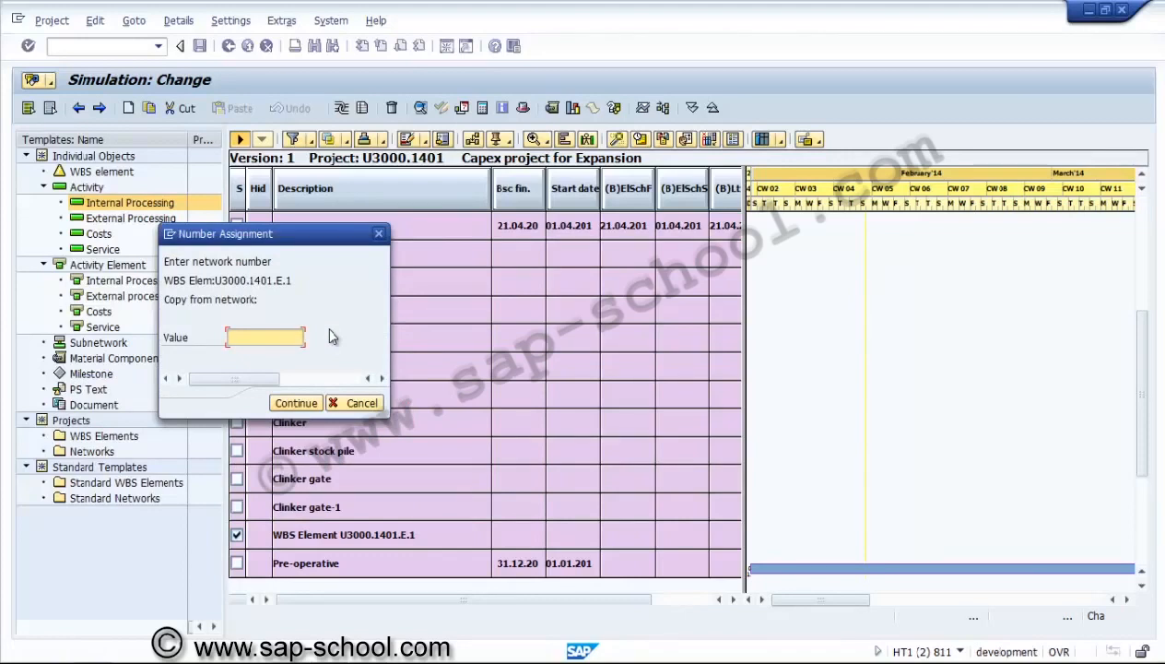
# Retry network number NU3000.1401E for the activity, and leave the number assignment.
pyautogui.write('UE')
pyautogui.press('BackSpace')
pyautogui.press('BackSpace')
pyautogui.write('NU3000.1401E')
pyautogui.press('Return')
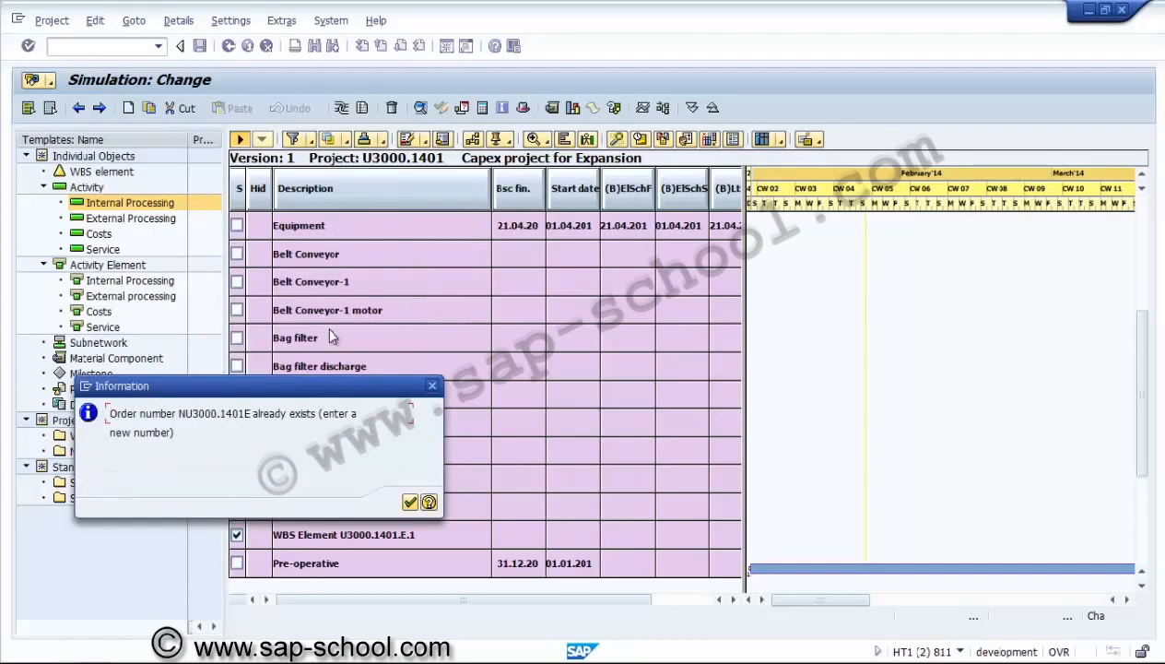
pyautogui.press('Return')
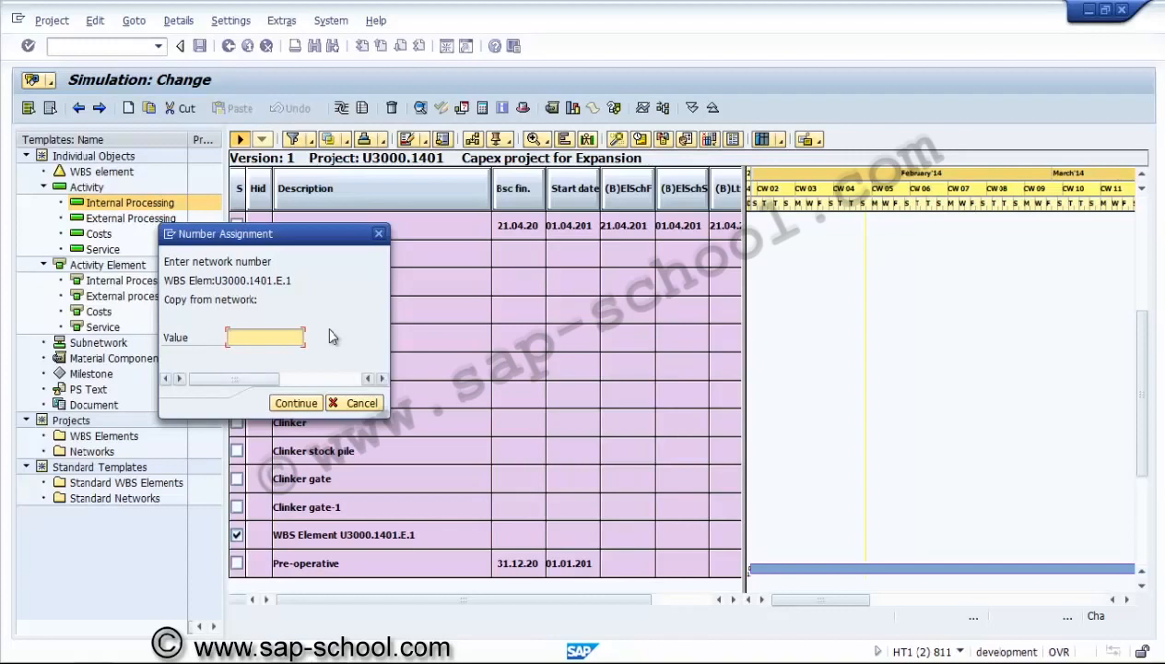
pyautogui.press('Return')
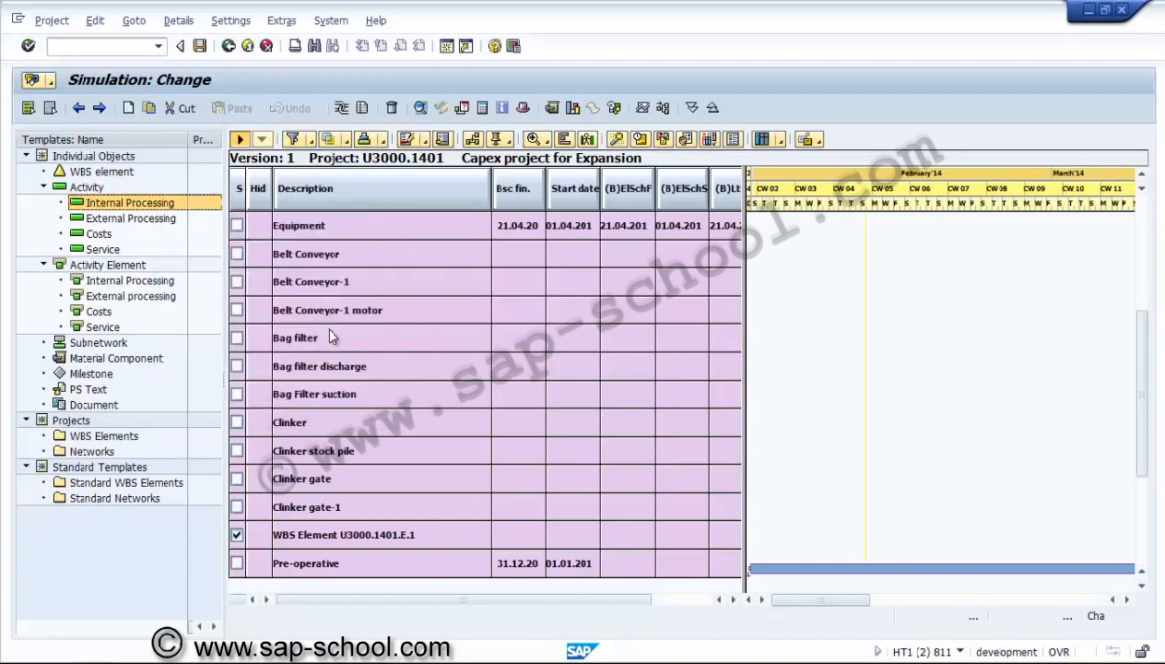
# Examine the assignments and superior path of WBS element U3000.1401.E.1 and the details of the Equipment element.
pyautogui.press('F2')
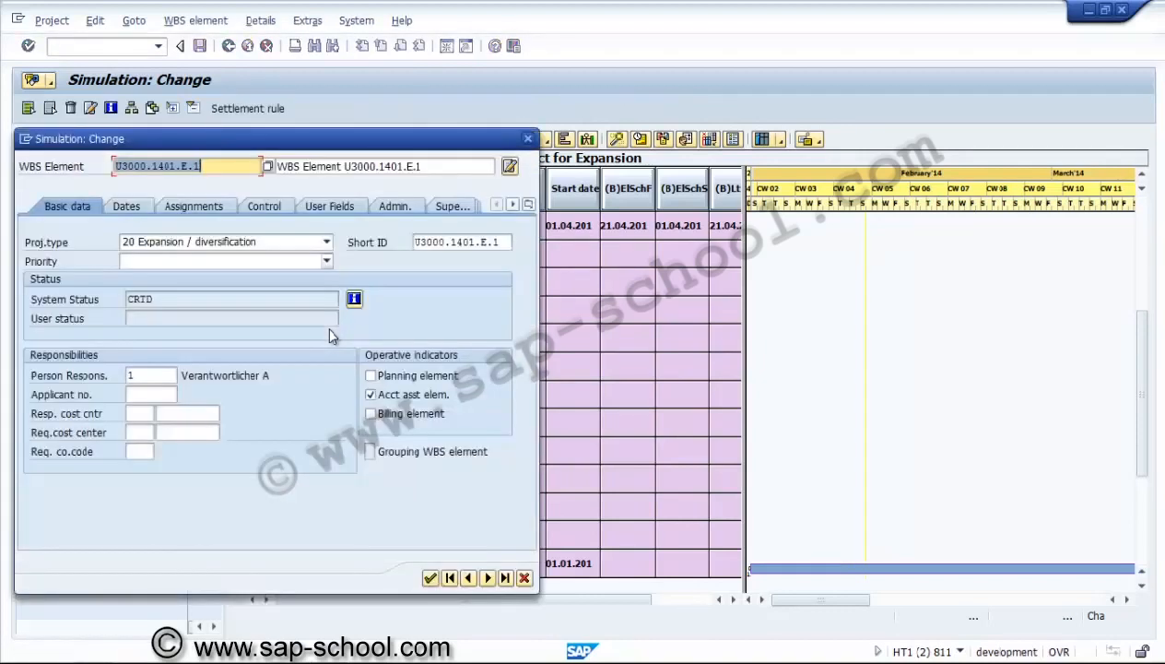
pyautogui.hotkey('ctrl', 'pagedown')
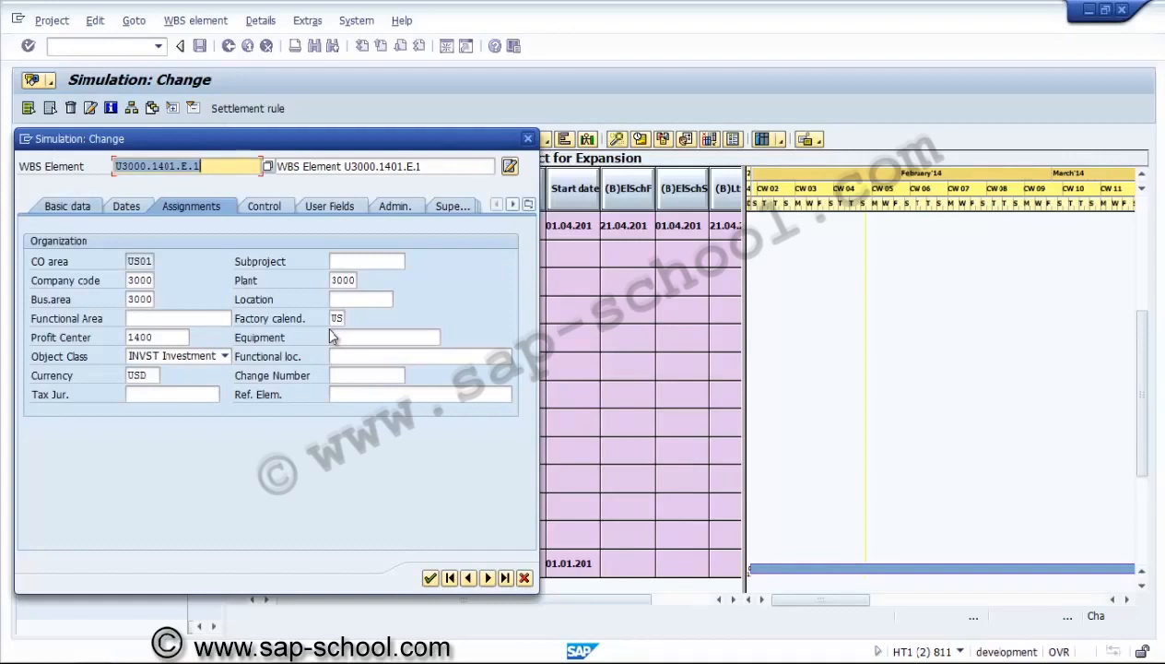
pyautogui.hotkey('ctrl', 'pagedown')
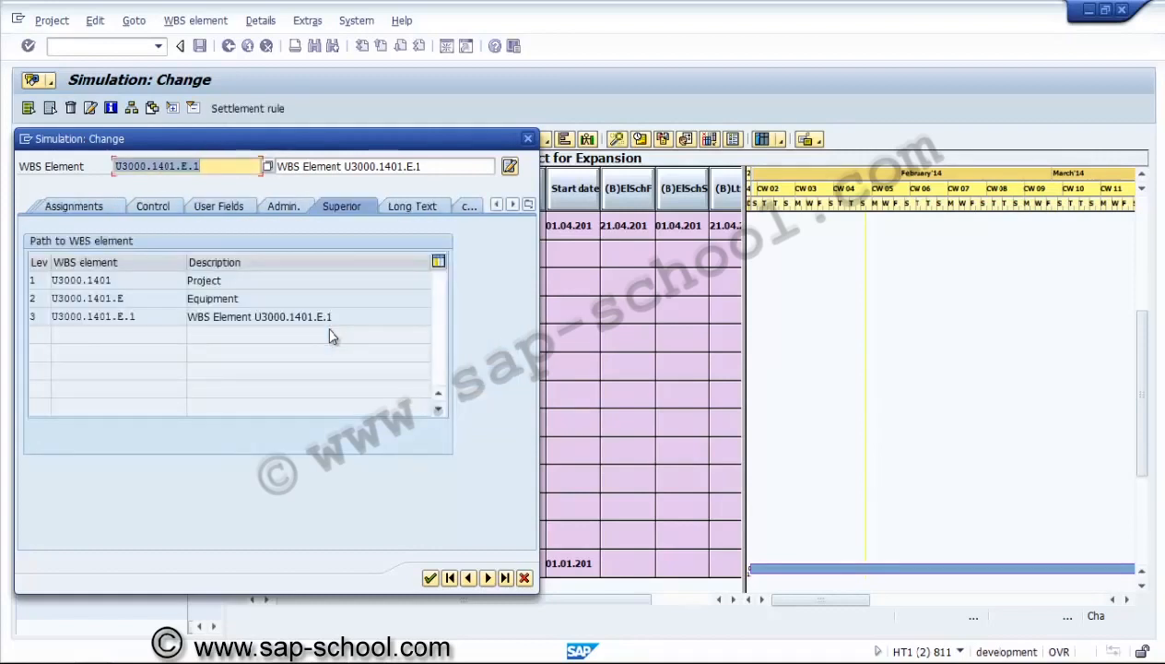
pyautogui.press('Tab')
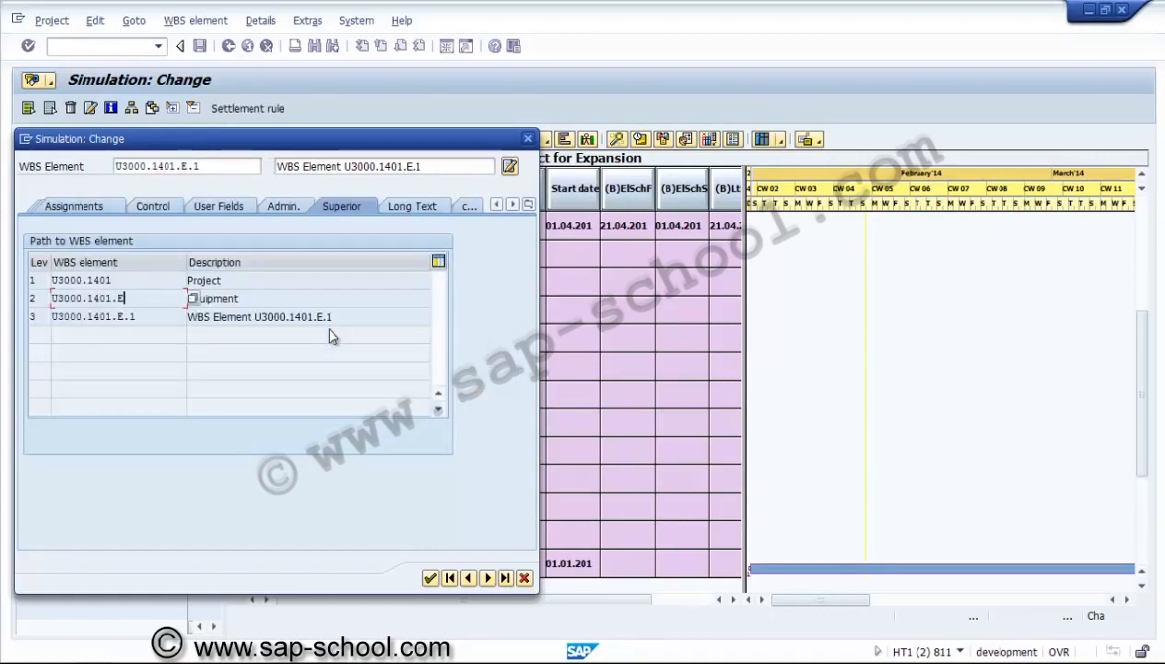
pyautogui.press('Return')
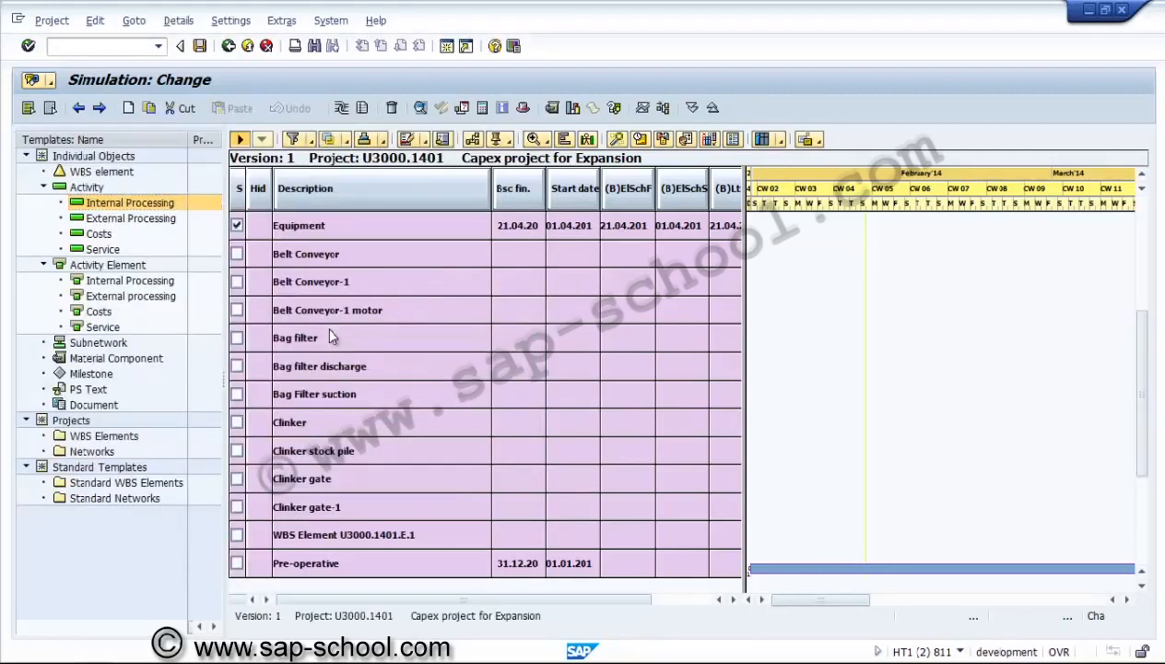
pyautogui.doubleClick(330, 337)
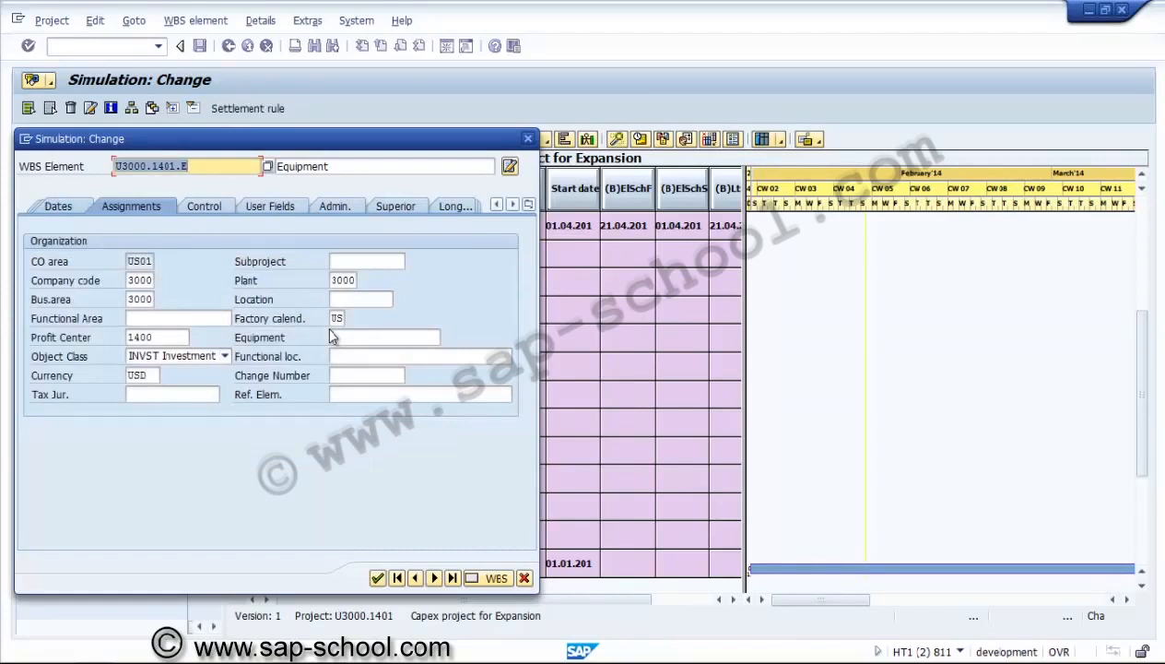
pyautogui.press('F3')
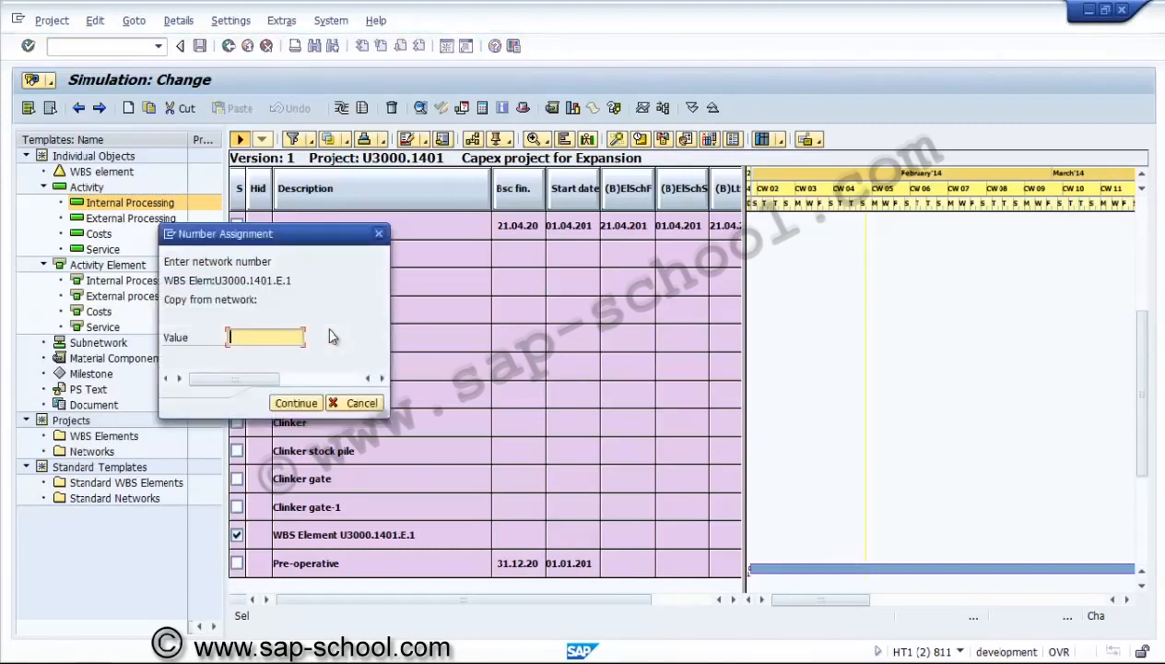
# Add the internal processing activity with network number NU3000.1401P and H as unit for work, and leave the simulation change.
pyautogui.write('NU3000.1401P')
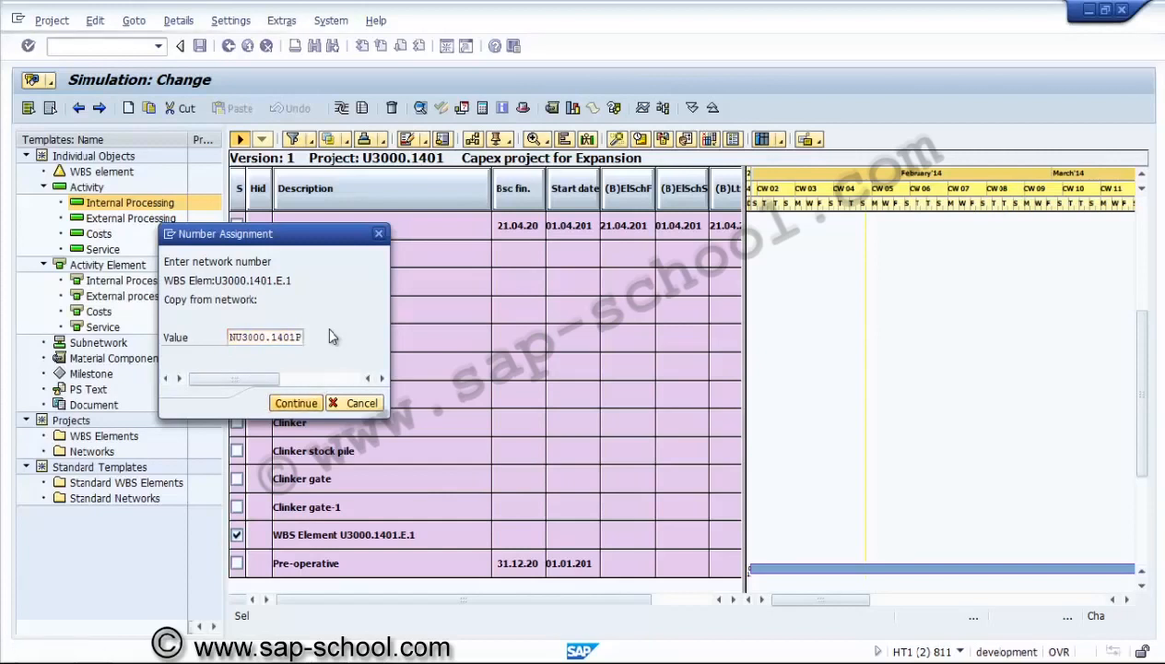
pyautogui.press('Return')
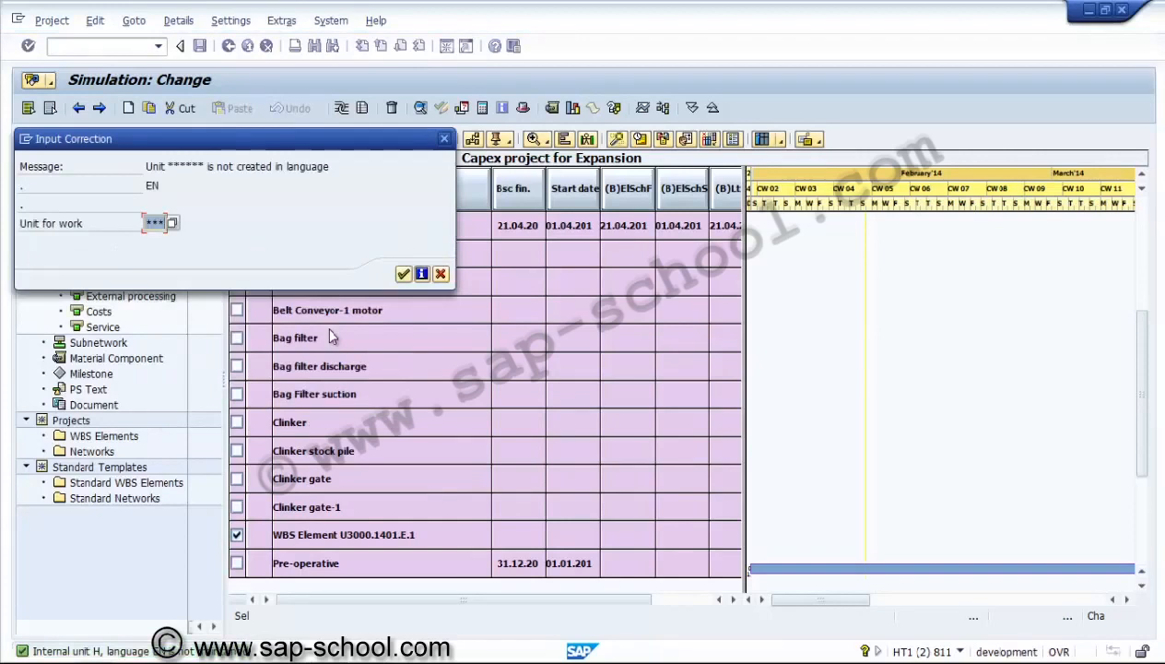
pyautogui.write('H')
pyautogui.press('Return')
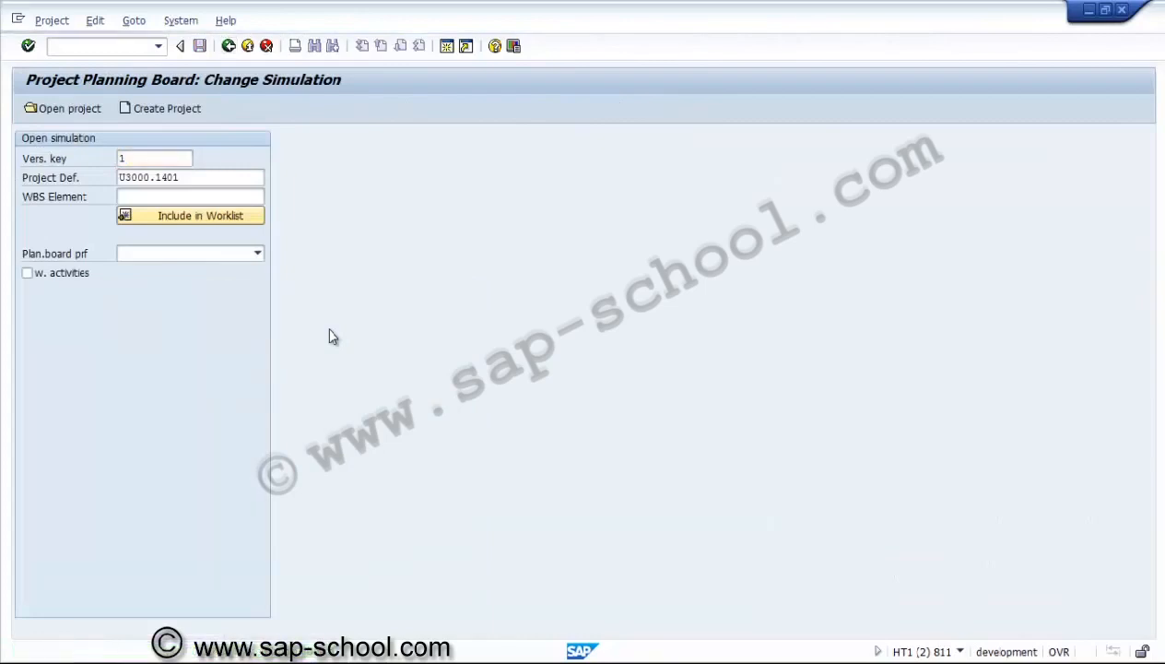
pyautogui.press('F3')
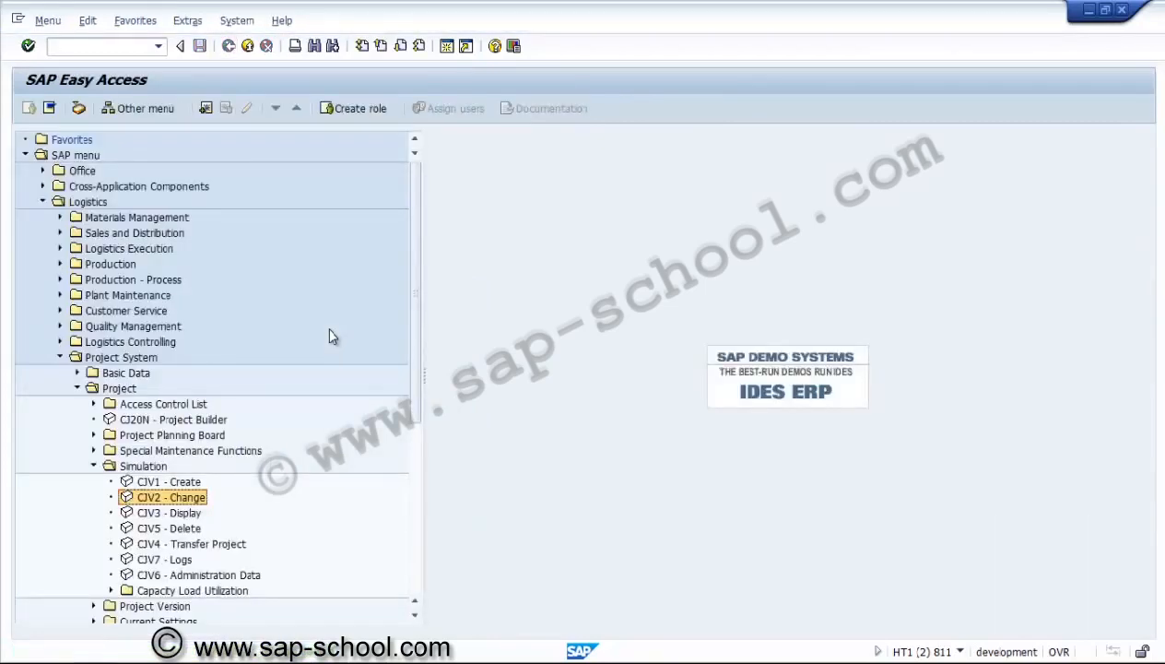
# Transfer project U3000.1401 from simulation version 1 to operative data, updating the existing project, and leave the transfer log.
pyautogui.press('Down')
pyautogui.press('Down')
pyautogui.press('Down')
pyautogui.press('Return')
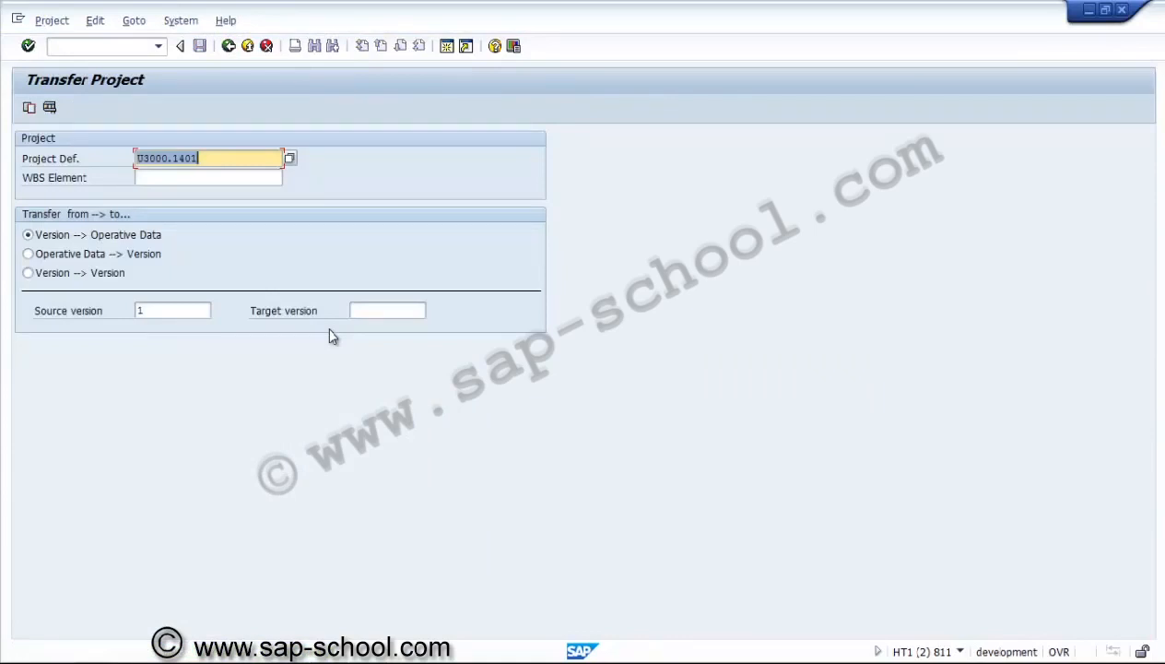
pyautogui.press('End')
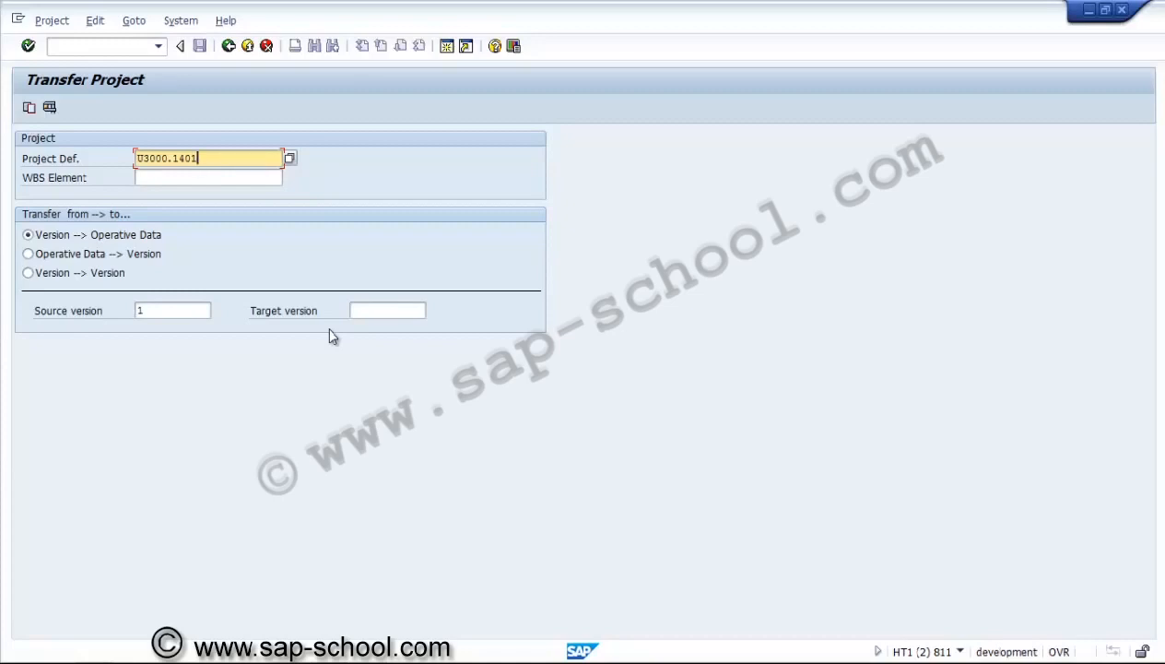
pyautogui.press('F8')
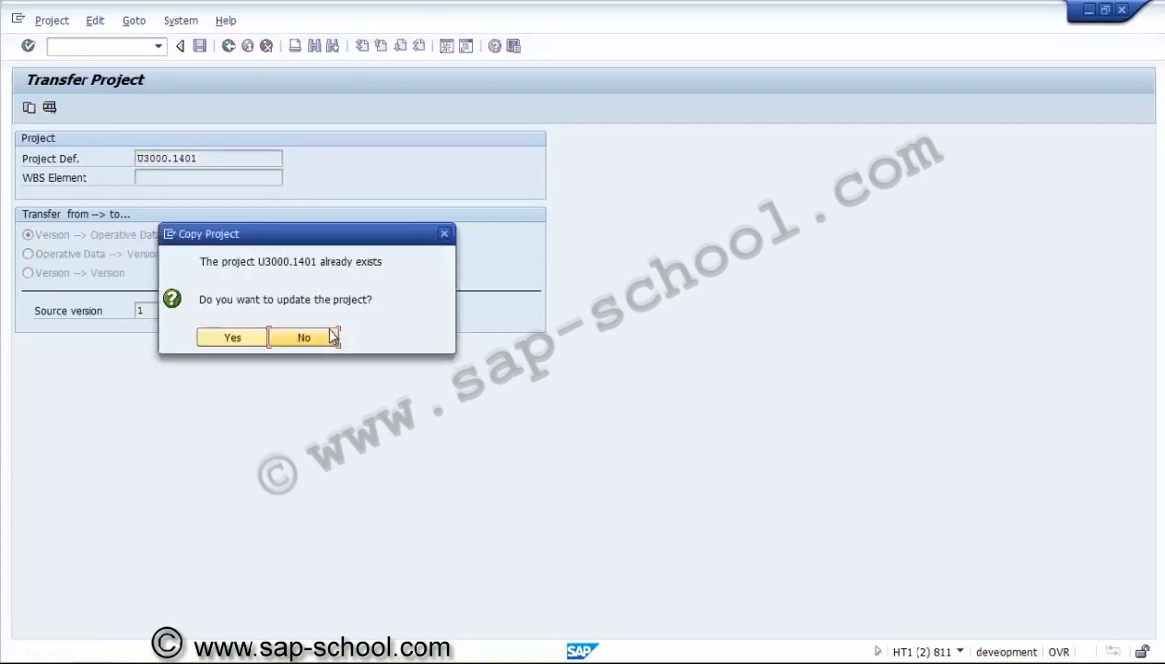
pyautogui.press('Left')
pyautogui.press('Return')
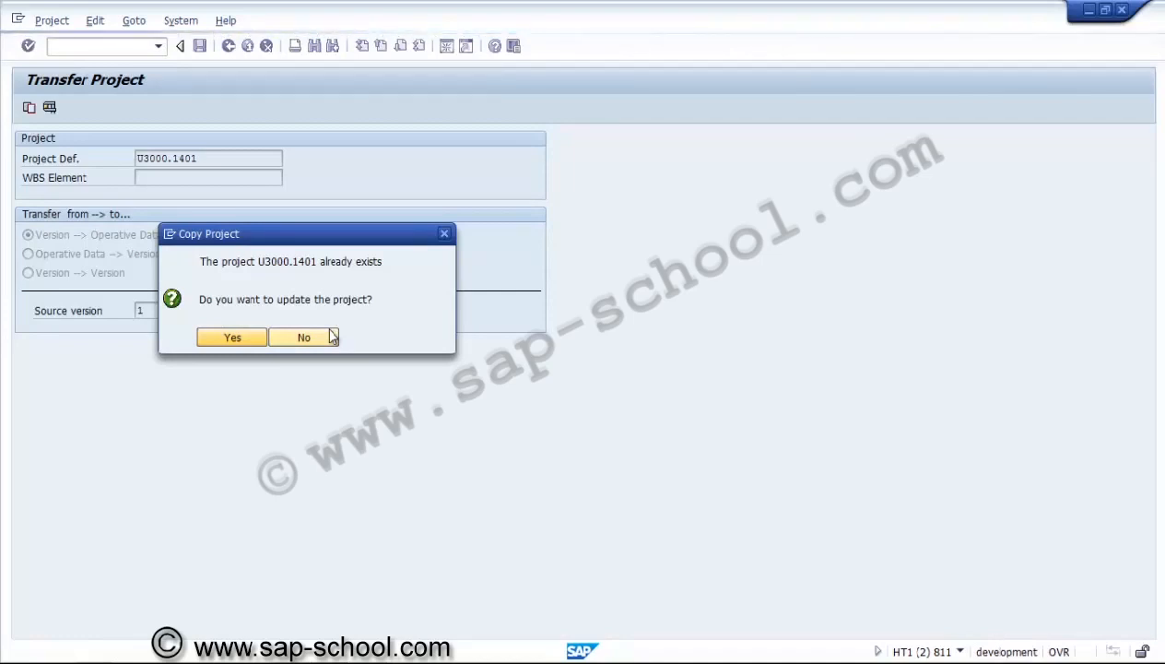
pyautogui.click(330, 338)
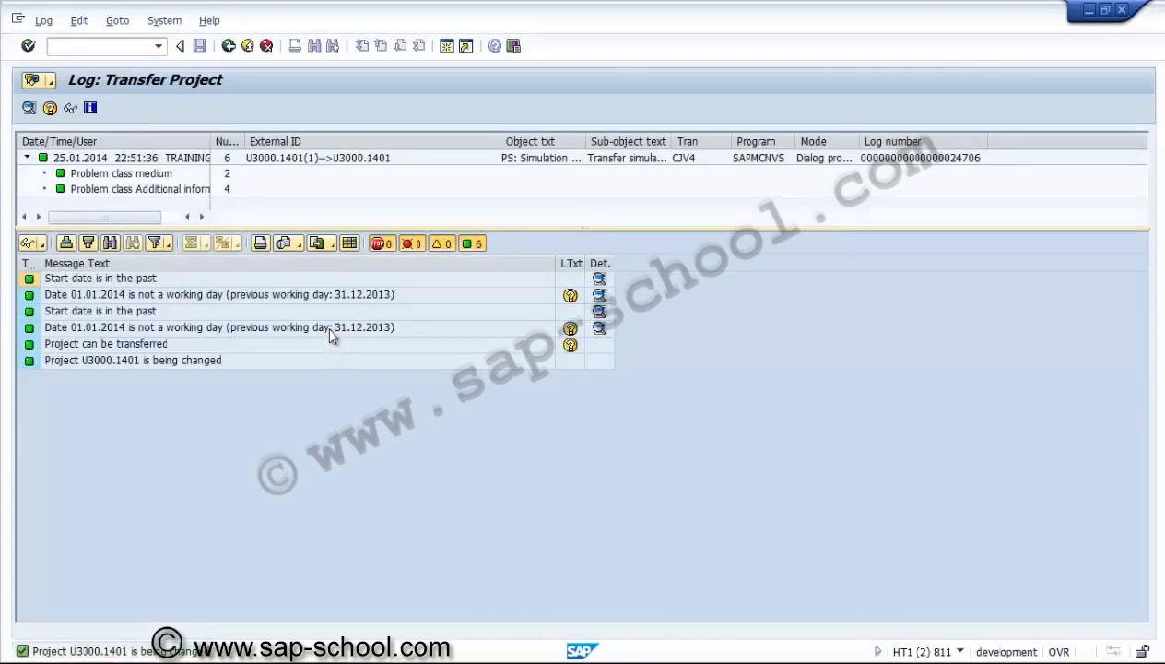
pyautogui.press('F3')
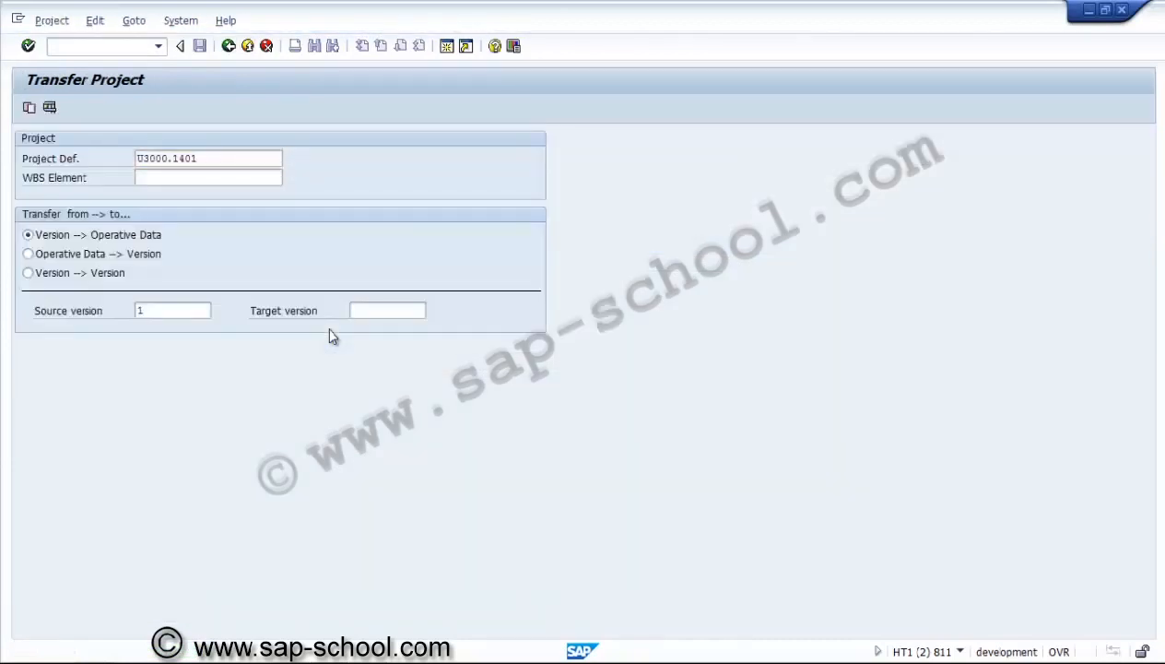
pyautogui.press('F3')
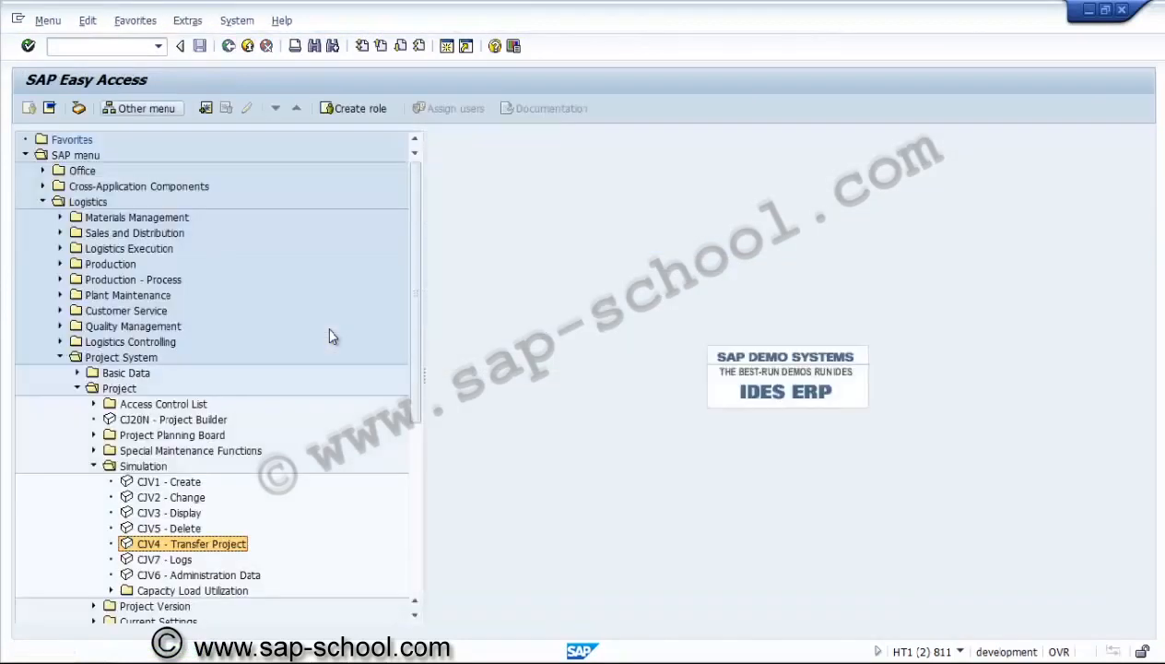
# Open project U3000.1401 in the Project Builder from the last processed projects.
pyautogui.press('Up')
pyautogui.press('Up')
pyautogui.press('Up')
pyautogui.press('Up')
pyautogui.press('Up')
pyautogui.press('Up')
pyautogui.press('Up')
pyautogui.press('Up')
pyautogui.press('Return')
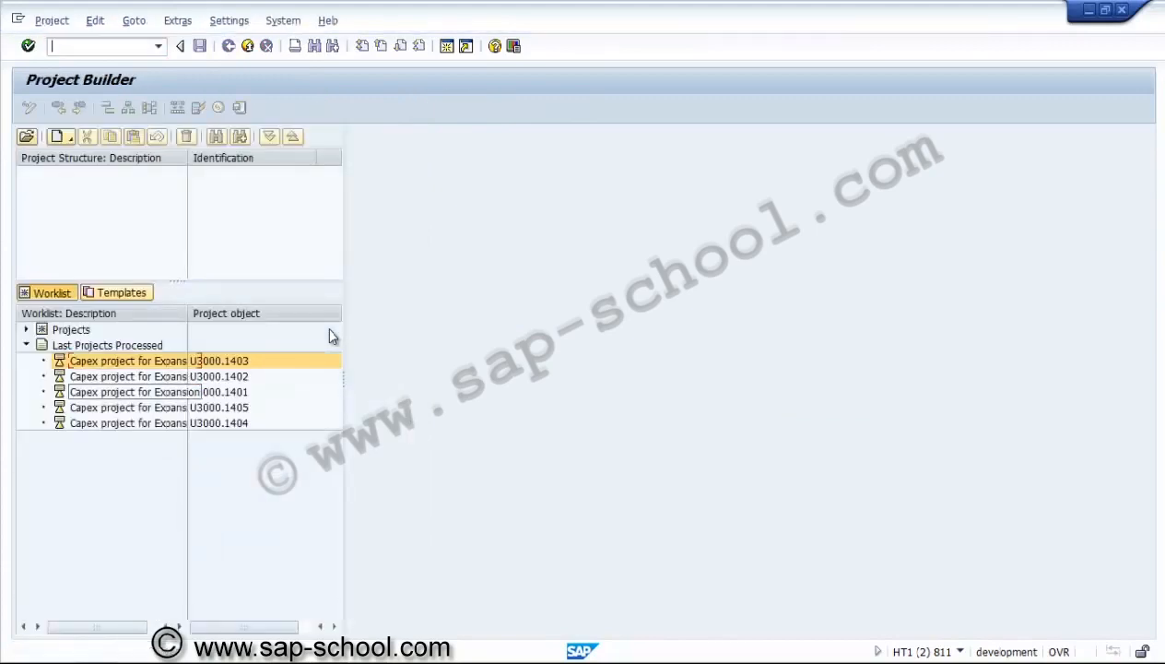
pyautogui.press('Down')
pyautogui.press('Down')
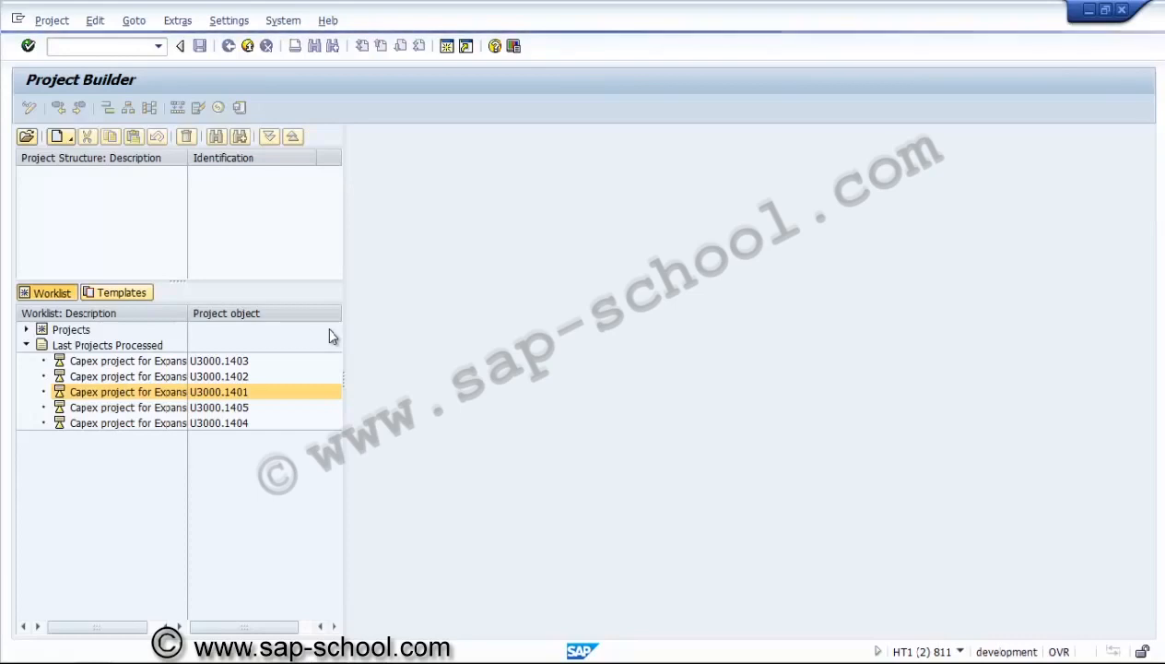
pyautogui.press('Return')
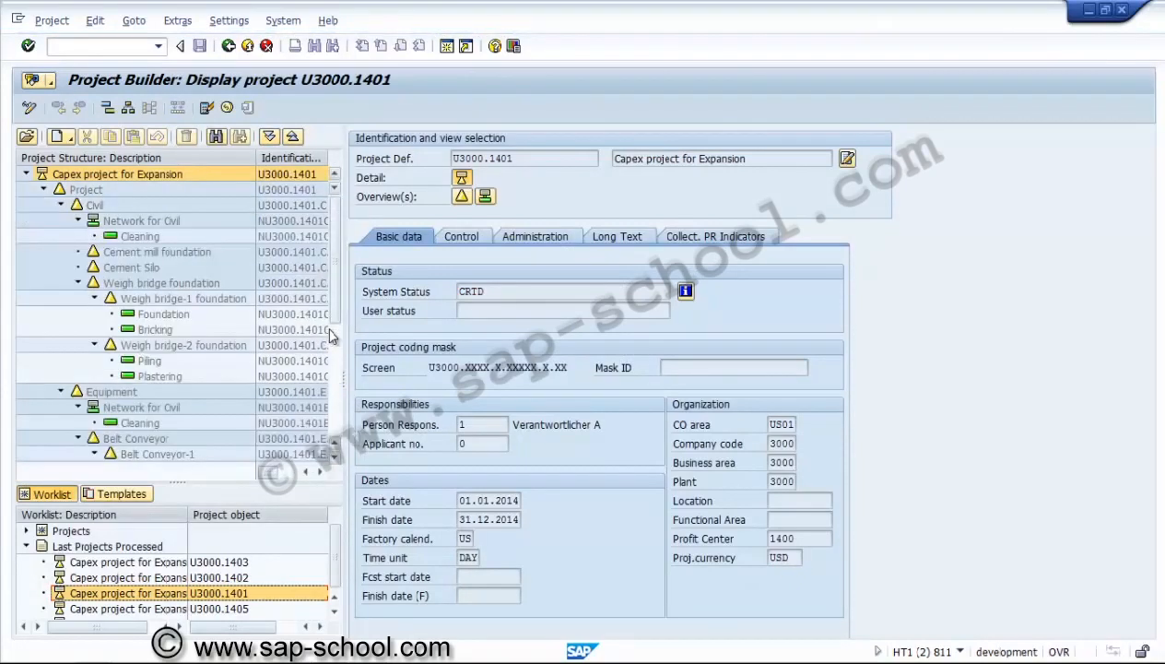
# Examine the network and internal processing activity under WBS element U3000.1401.E.1, and leave the Project Builder.
pyautogui.scroll(-5, 331, 337)
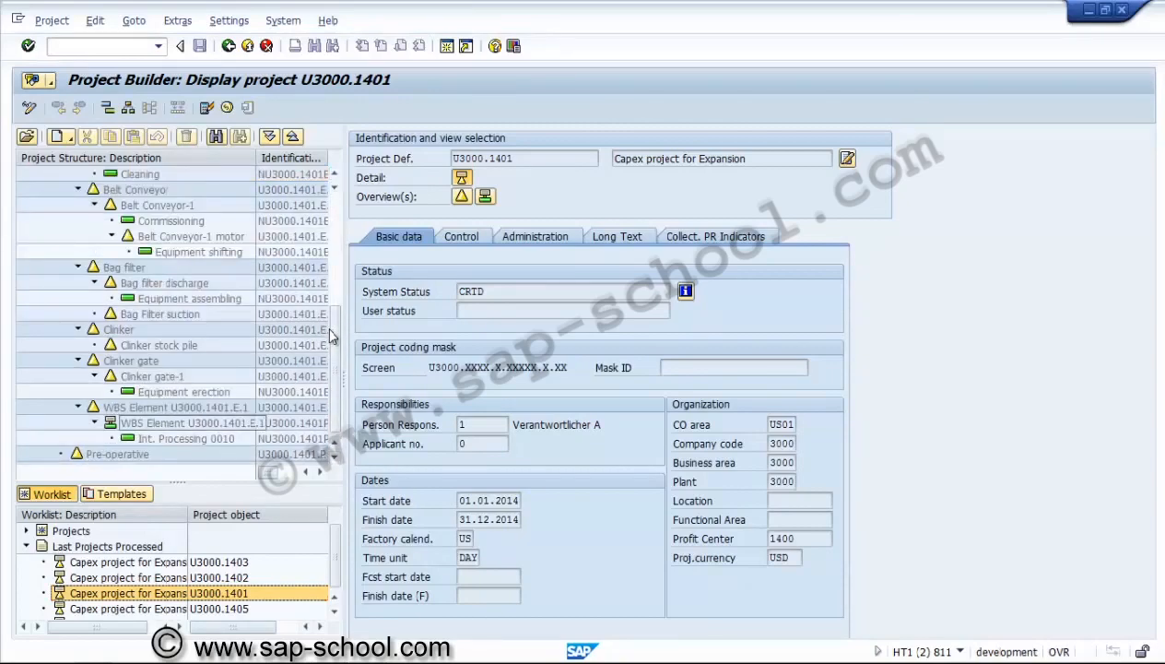
pyautogui.click(184, 422)
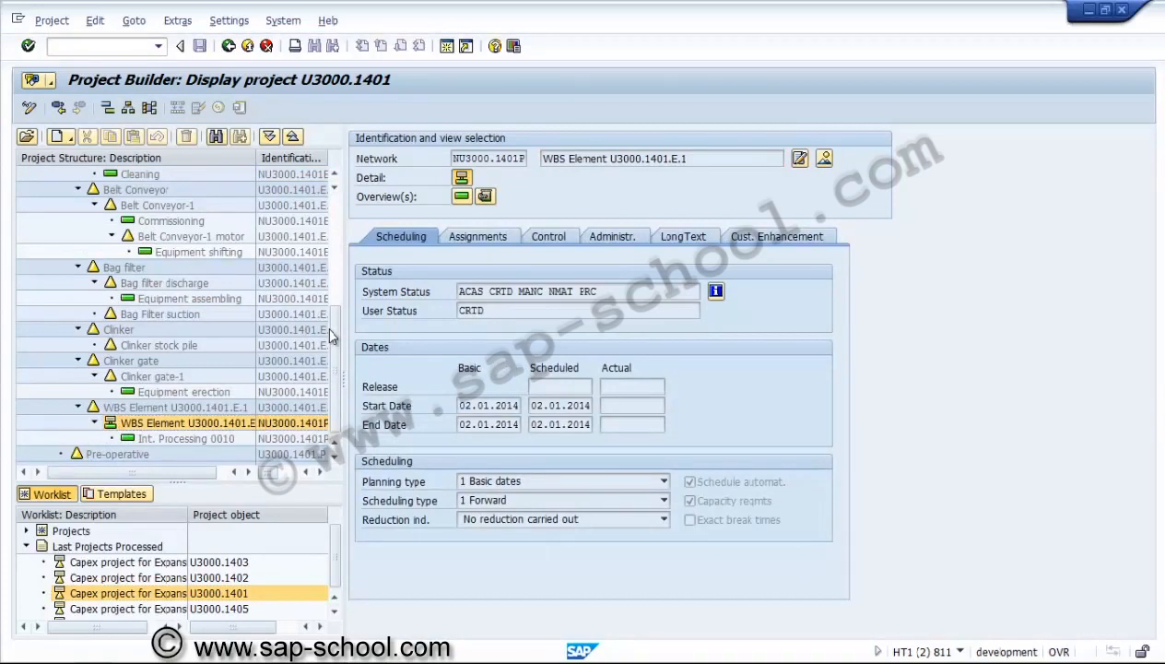
pyautogui.click(184, 438)
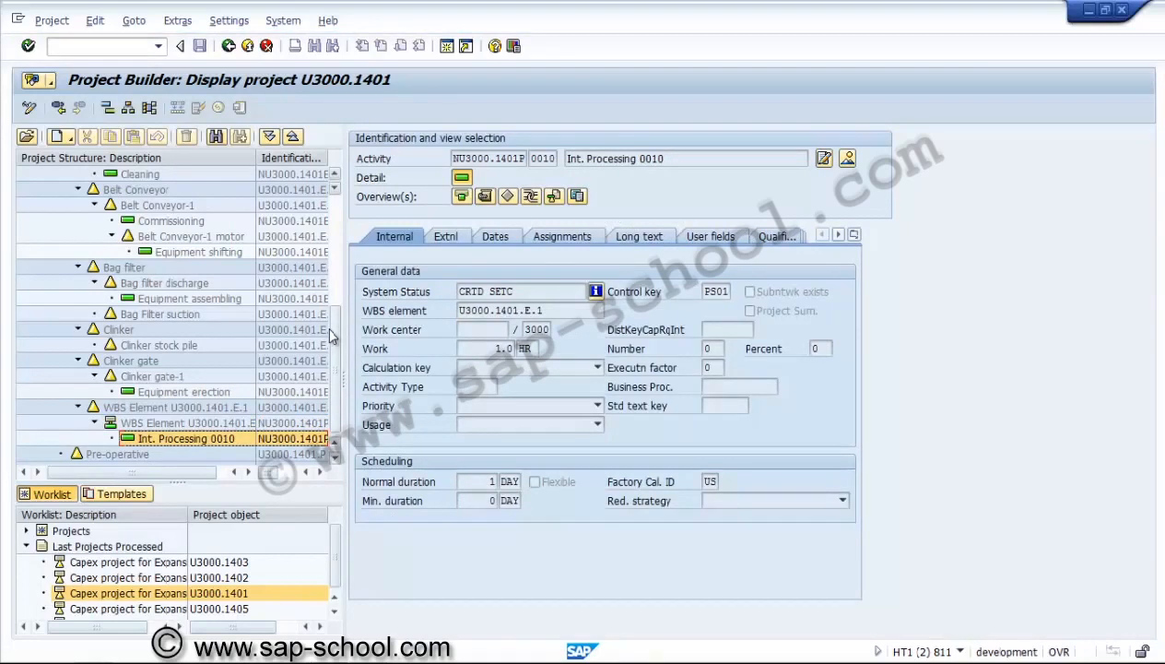
pyautogui.click(331, 336)
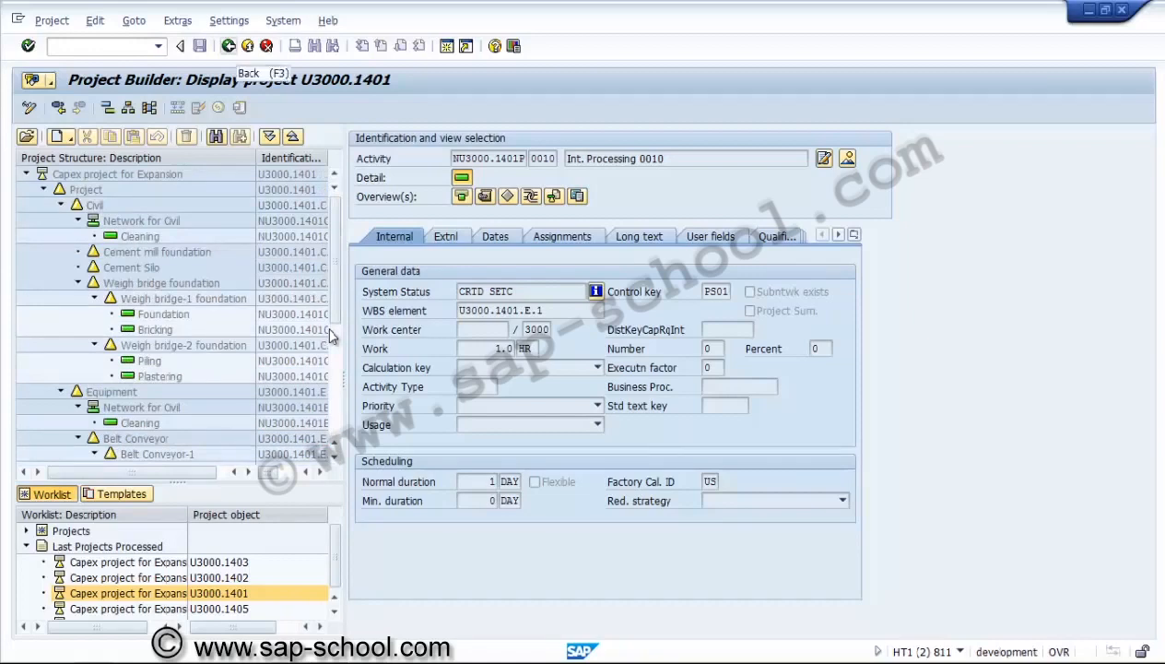
pyautogui.press('F3')
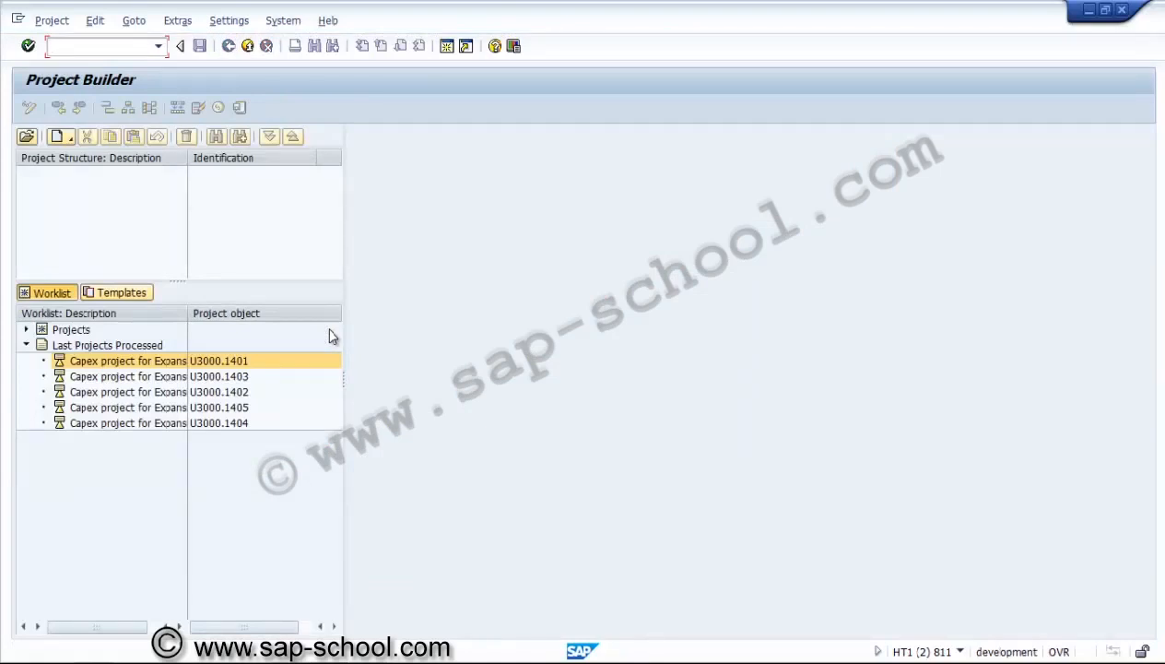
pyautogui.hotkey('shift', 'F3')
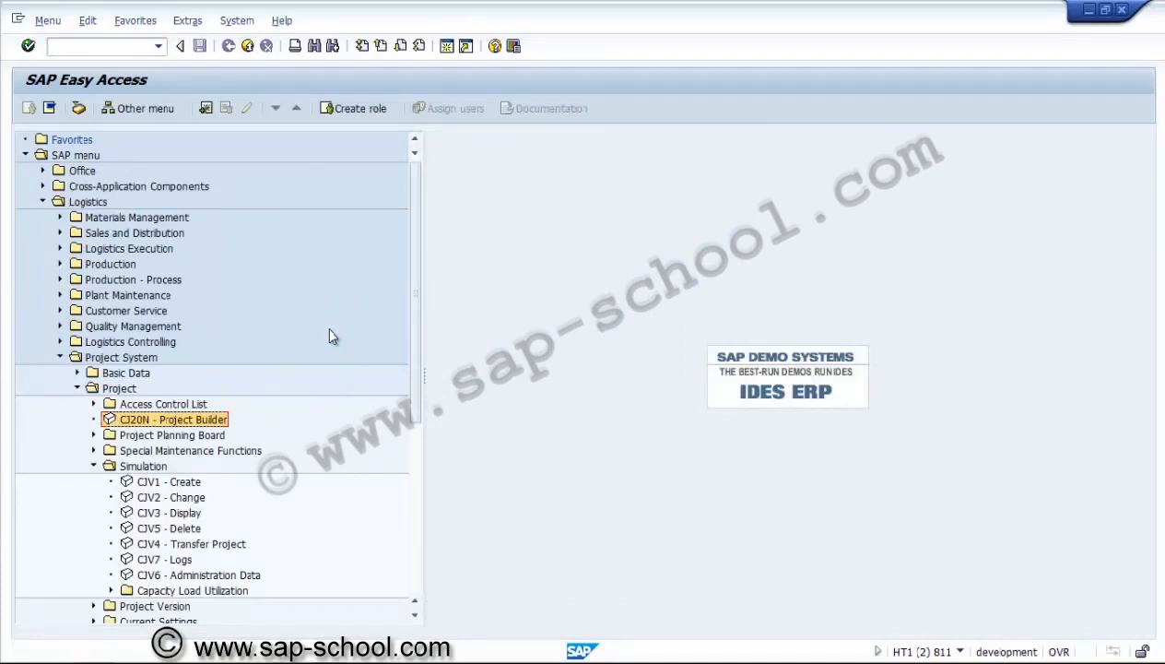
# Open the log display for simulation versions and leave it.
pyautogui.press('Down')
pyautogui.press('Down')
pyautogui.press('Down')
pyautogui.press('Down')
pyautogui.press('Down')
pyautogui.press('Down')
pyautogui.press('Down')
pyautogui.press('Down')
pyautogui.press('Down')
pyautogui.press('Return')
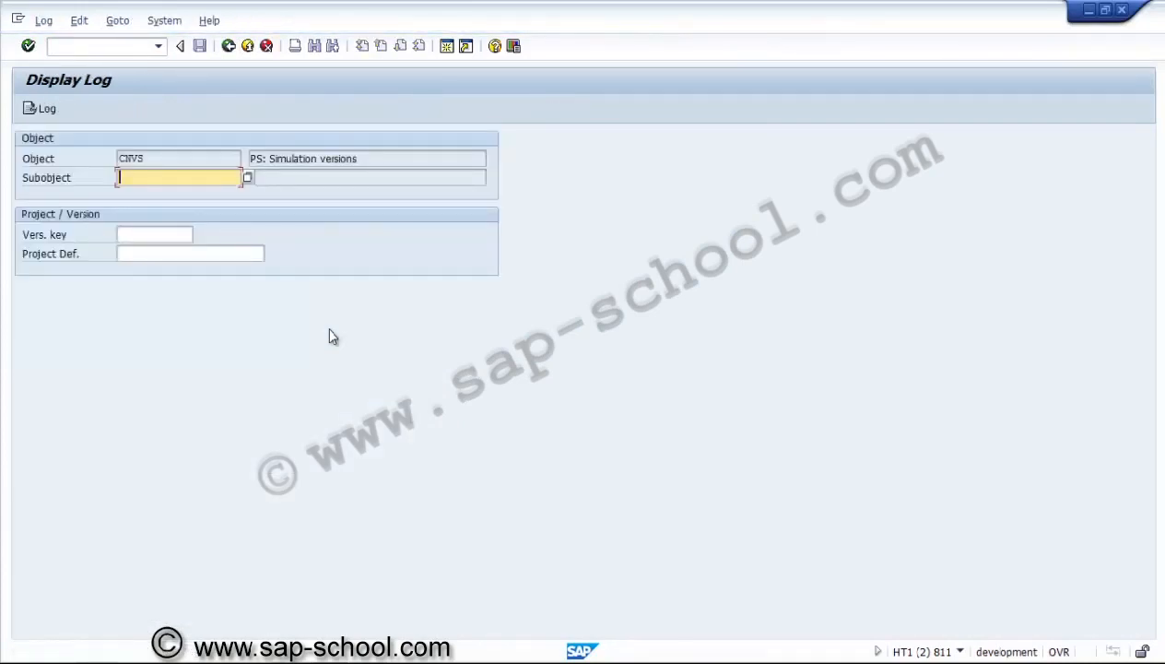
pyautogui.press('F3')
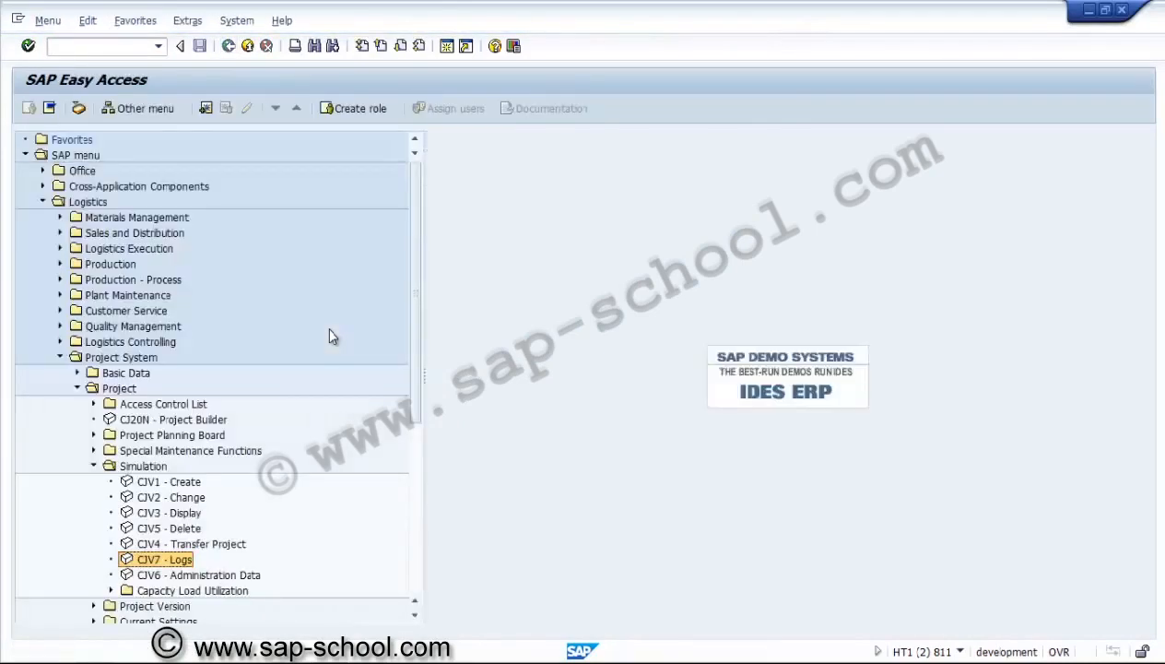
pyautogui.press('Left')
pyautogui.press('Left')
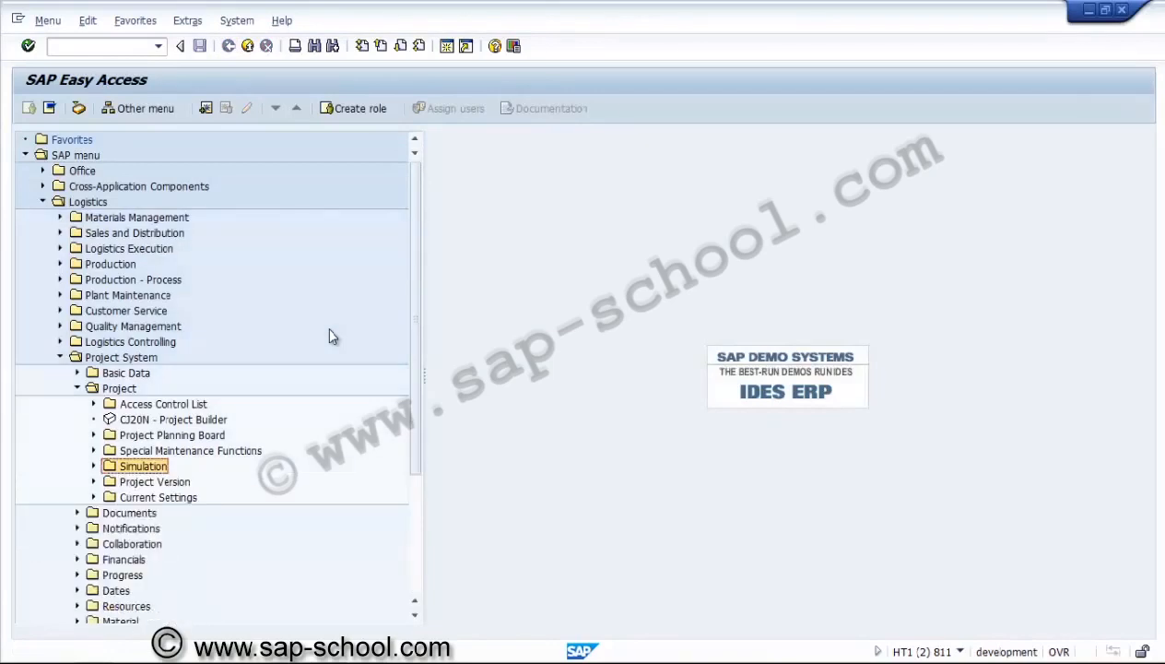
pyautogui.press('Down')
pyautogui.press('Right')
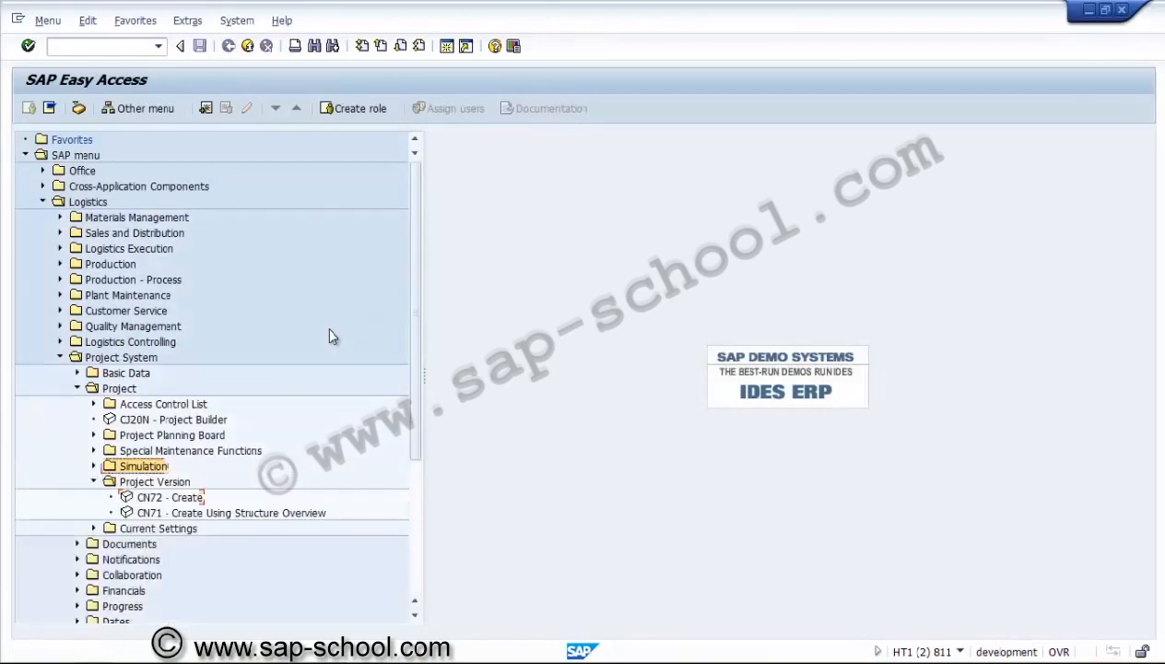
pyautogui.press('Down')
pyautogui.press('Down')
pyautogui.press('Return')
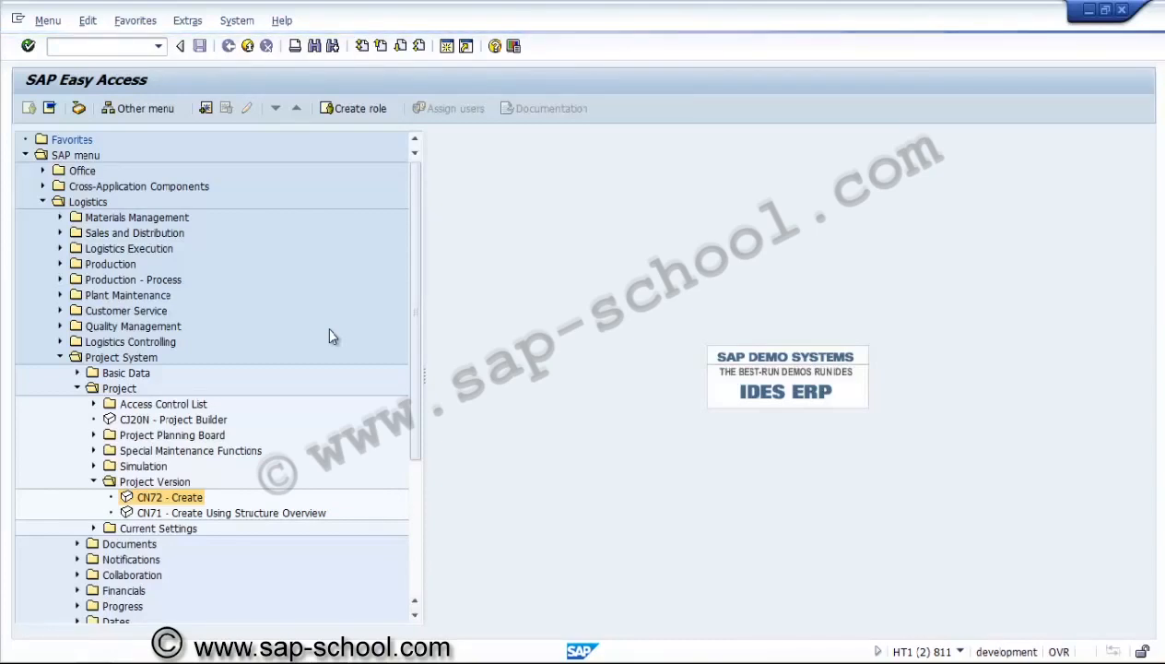
pyautogui.press('Return')
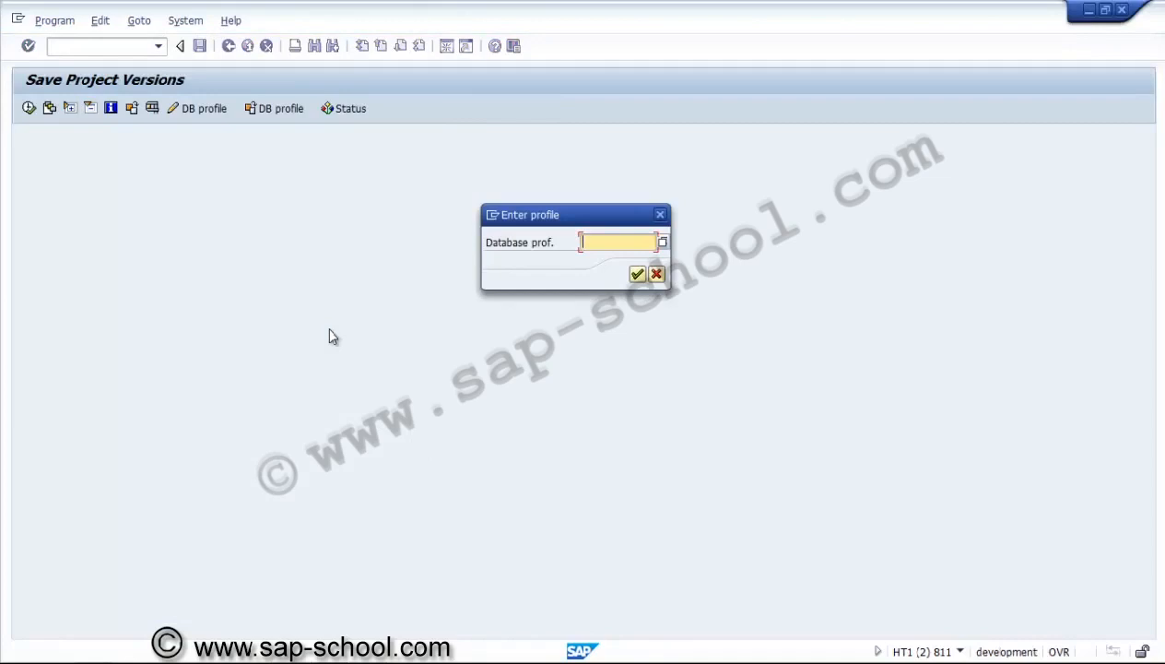
pyautogui.press('F4')
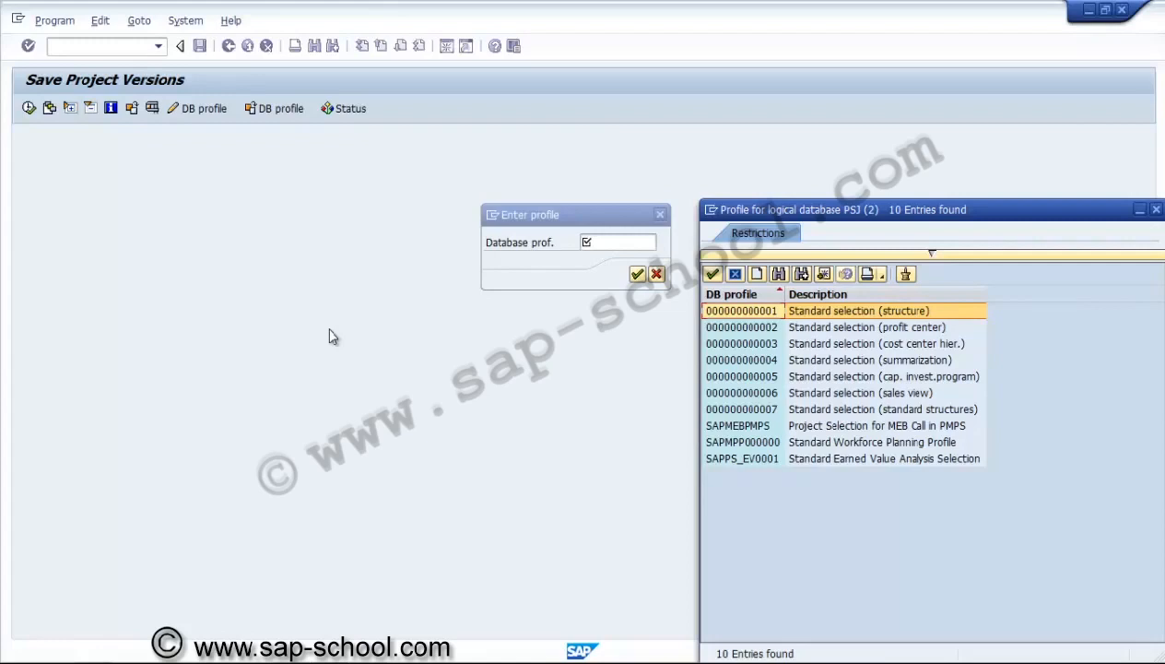
pyautogui.press('Return')
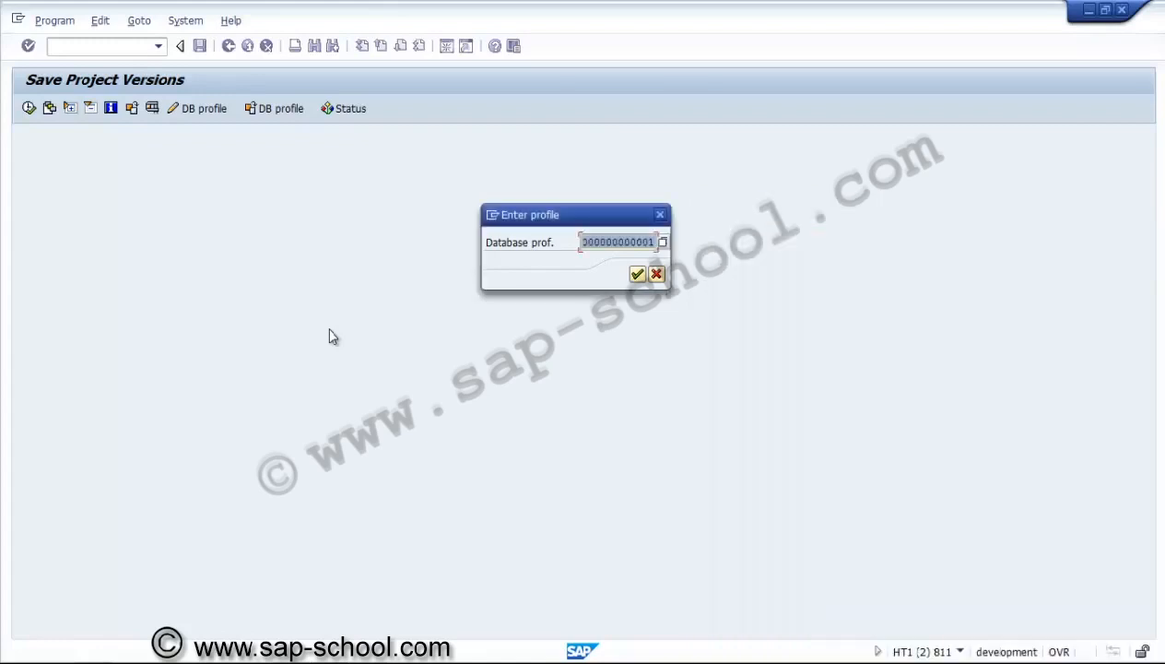
pyautogui.press('Return')
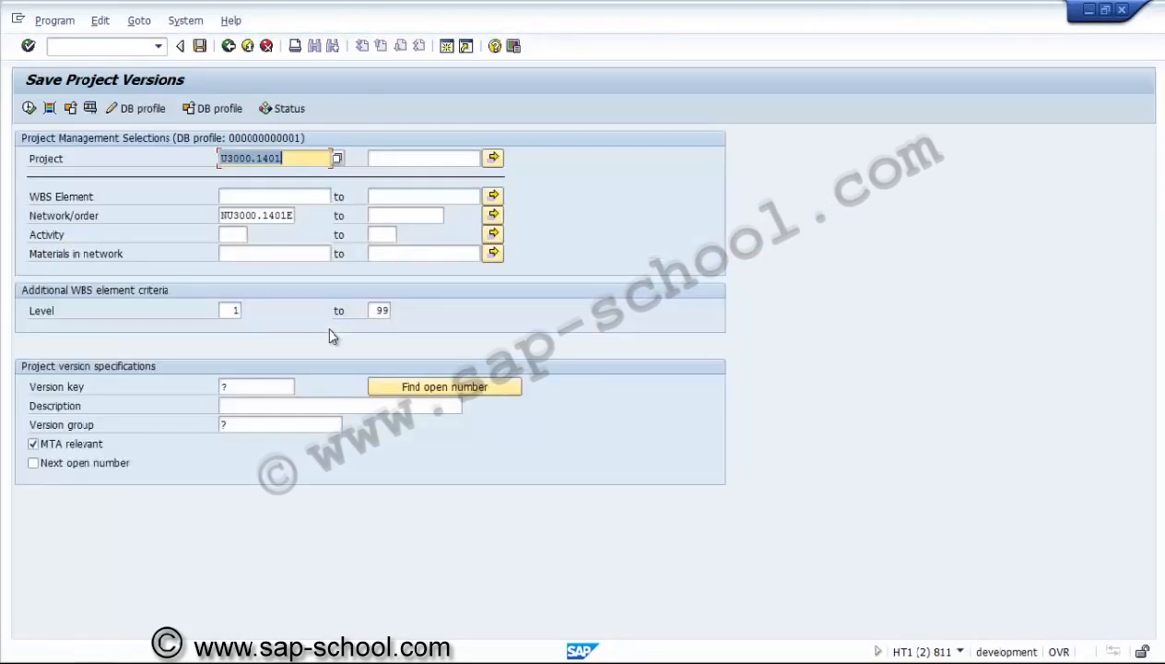
# Clear the Network/order selection of the project version, keeping project U3000.1401 as the selection.
pyautogui.click(204, 545)
pyautogui.press('Tab')
pyautogui.press('Tab')
pyautogui.press('Tab')
pyautogui.press('Tab')
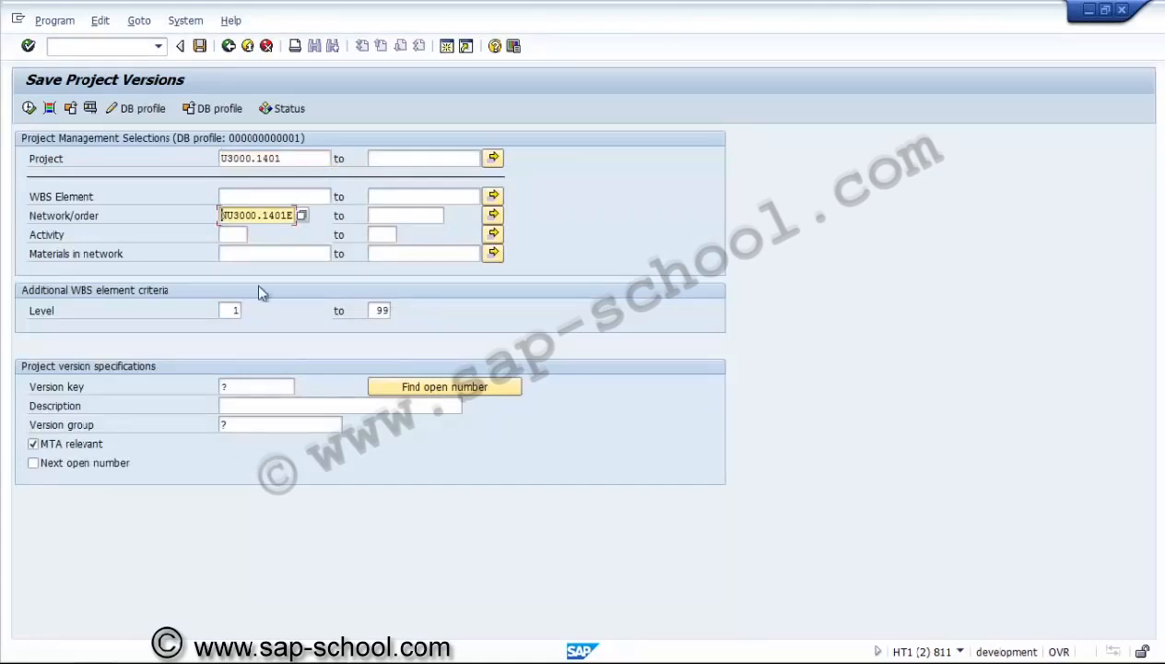
pyautogui.press('Delete')
pyautogui.press('Delete')
pyautogui.press('Delete')
pyautogui.press('Delete')
pyautogui.press('Delete')
pyautogui.press('Delete')
pyautogui.press('Delete')
pyautogui.press('Delete')
pyautogui.press('Delete')
pyautogui.press('Delete')
pyautogui.press('Delete')
pyautogui.press('Delete')
# Adopt the next open number, 2, as the version key, and look up the possible entries for the version group.
pyautogui.press('Tab')
pyautogui.press('Tab')
pyautogui.press('Tab')
pyautogui.press('Tab')
pyautogui.press('Tab')
pyautogui.press('Tab')
pyautogui.press('Tab')
pyautogui.press('Tab')
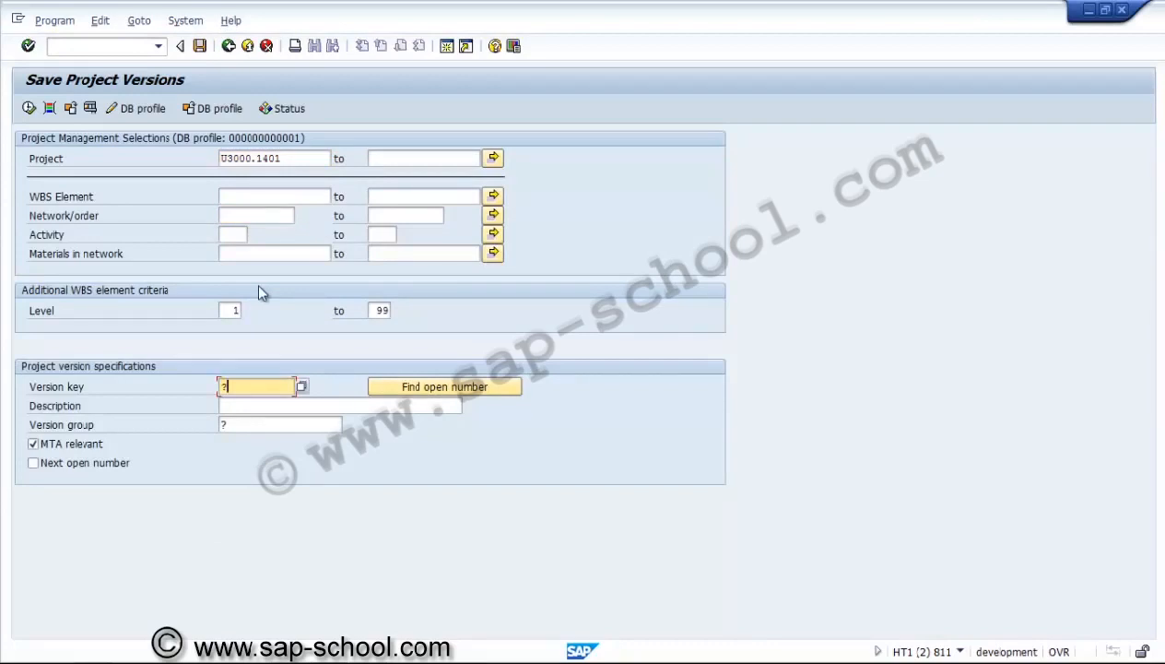
pyautogui.press('Tab')
pyautogui.press('Return')
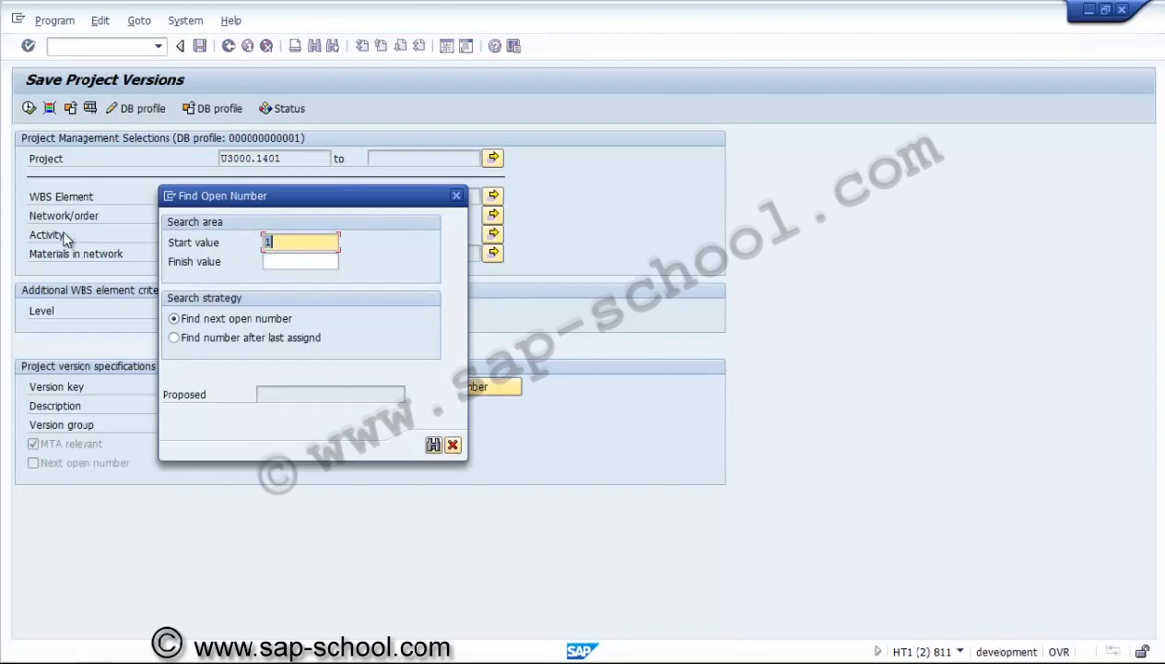
pyautogui.press('Return')
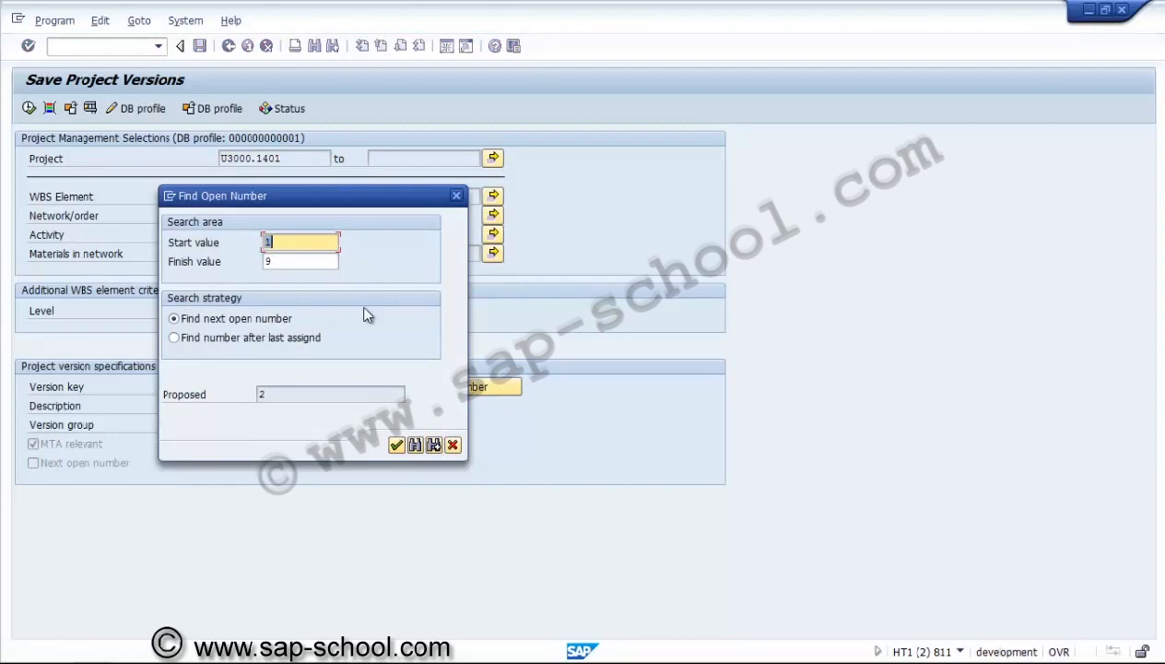
pyautogui.write('0')
pyautogui.press('Return')
pyautogui.click(28, 108)
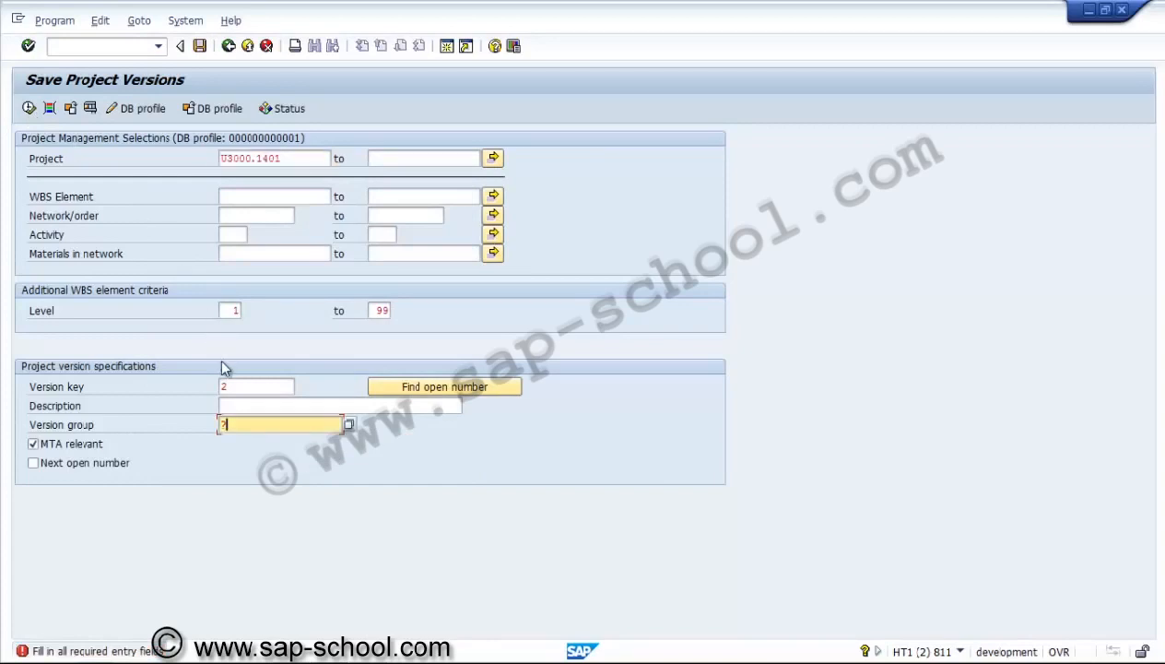
pyautogui.press('F4')
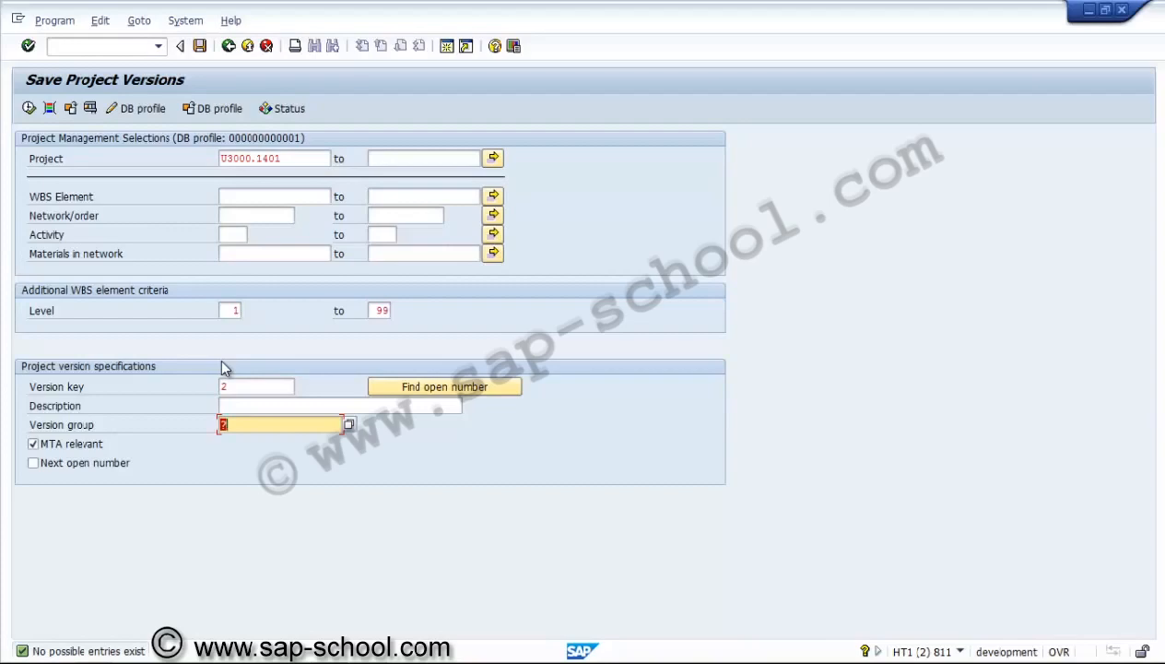
# Switch to the SAP Easy Access session and start Customizing with transaction spro.
pyautogui.press('super+t')
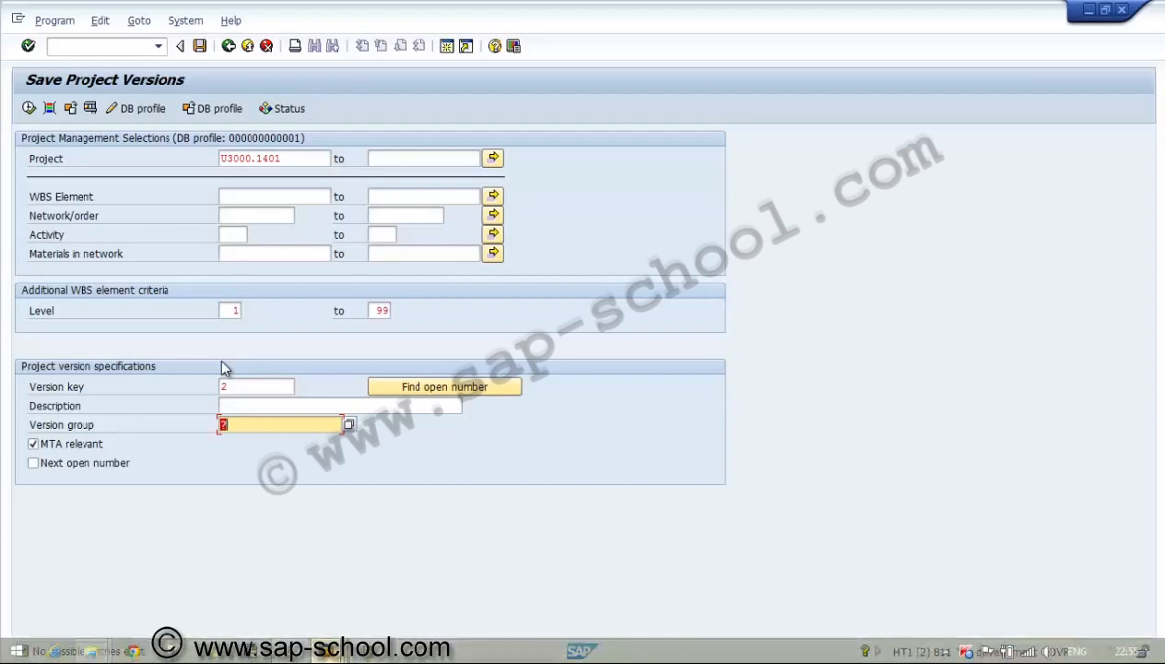
pyautogui.press('Right')
pyautogui.press('Right')
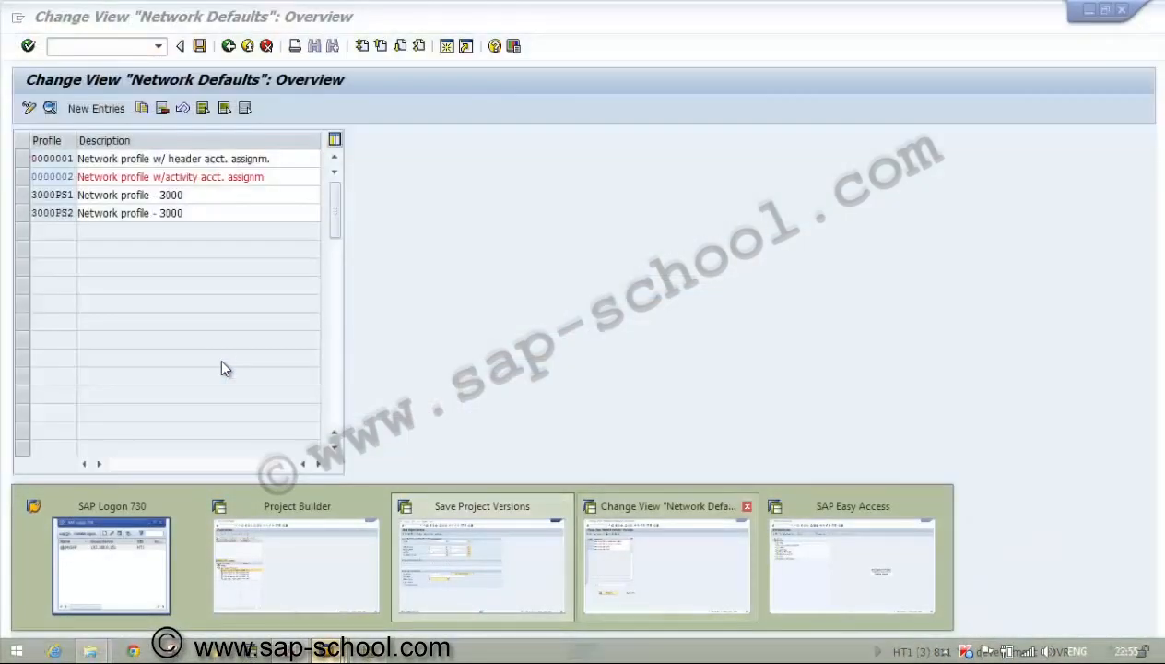
pyautogui.press('Return')
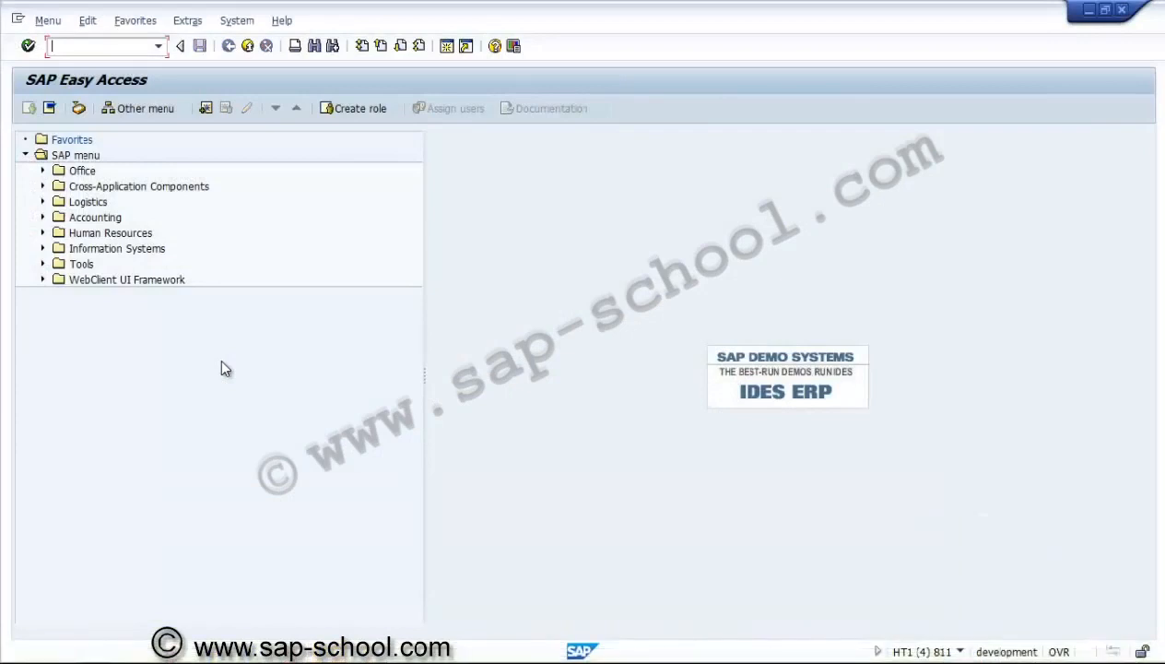
pyautogui.write('spro')
pyautogui.press('Return')
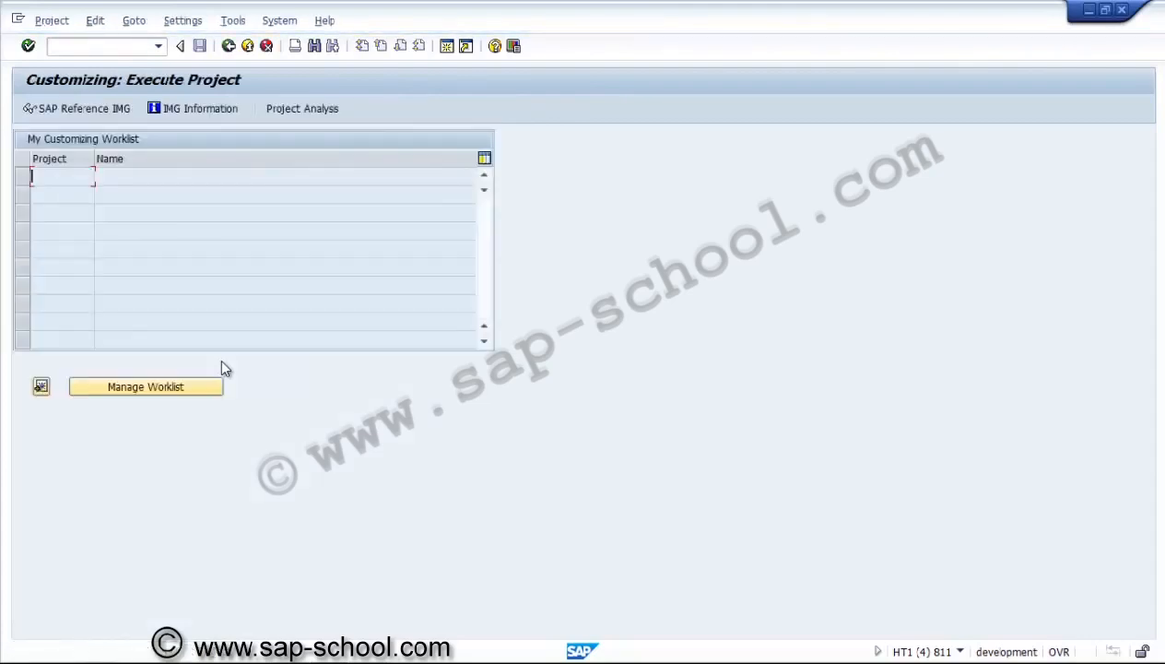
# Display the SAP Reference IMG.
pyautogui.press('F5')
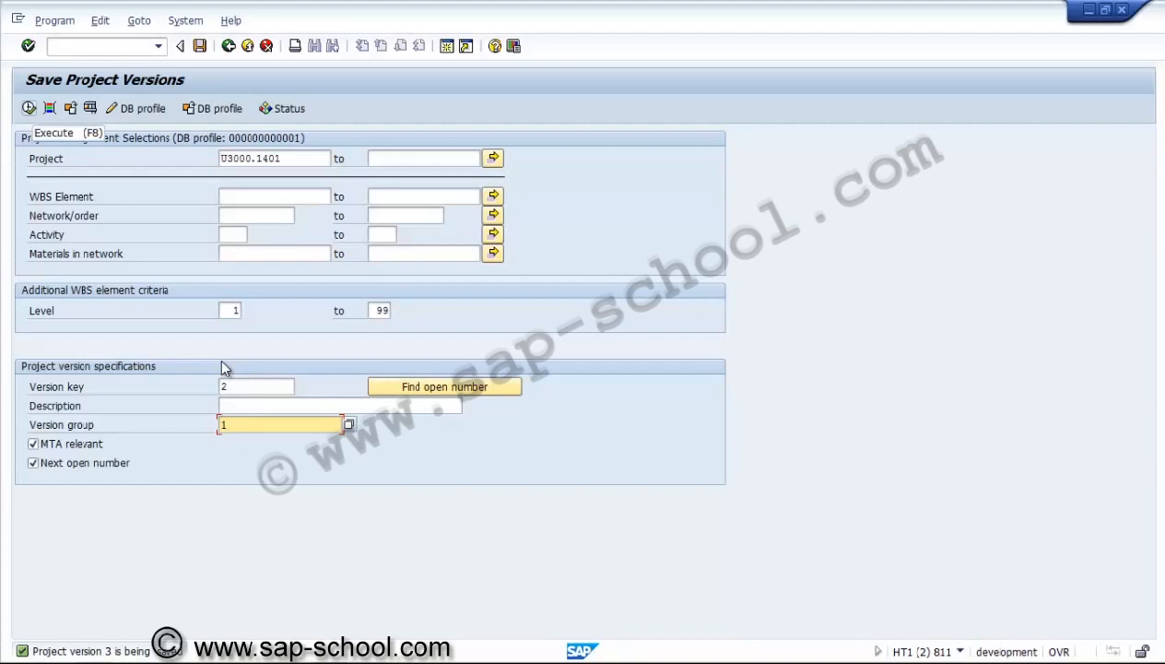
# Save the project version of U3000.1401 with version group 1 and exit to the SAP Easy Access menu.
pyautogui.press('F8')
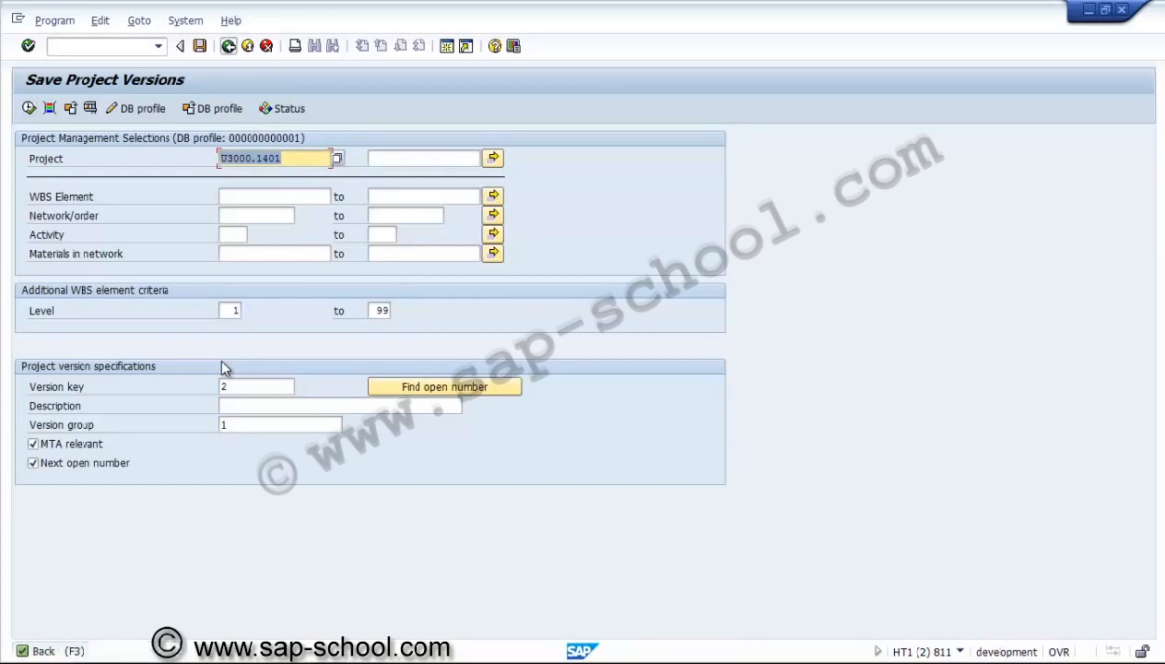
pyautogui.press('F3')
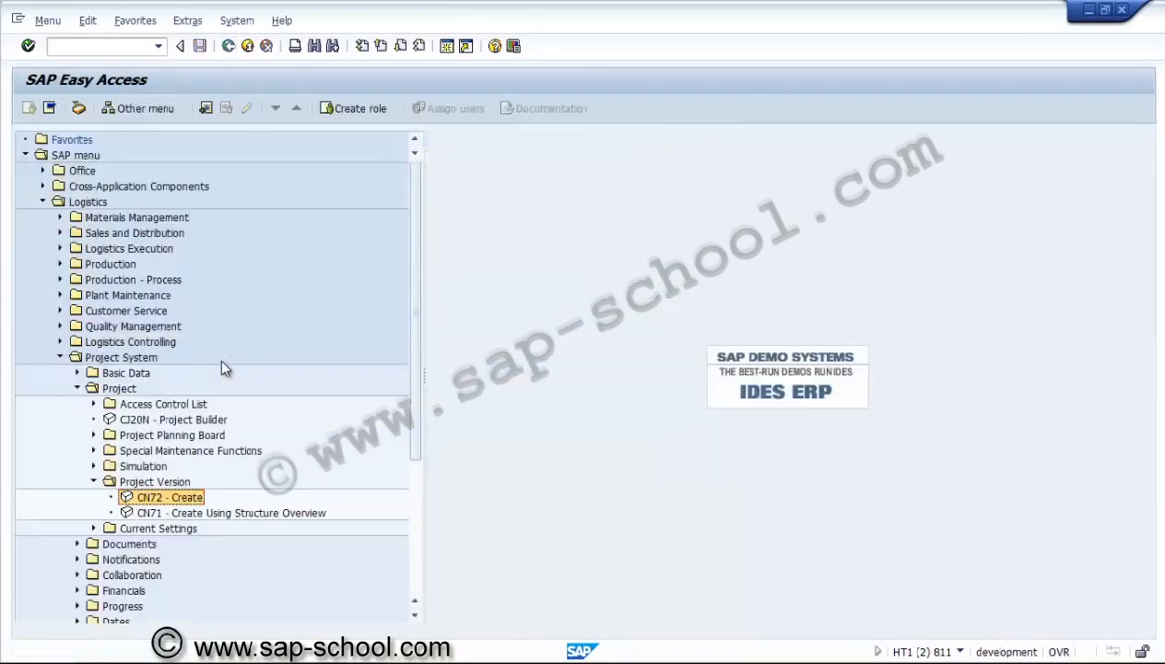
pyautogui.press('Down')
pyautogui.press('Return')
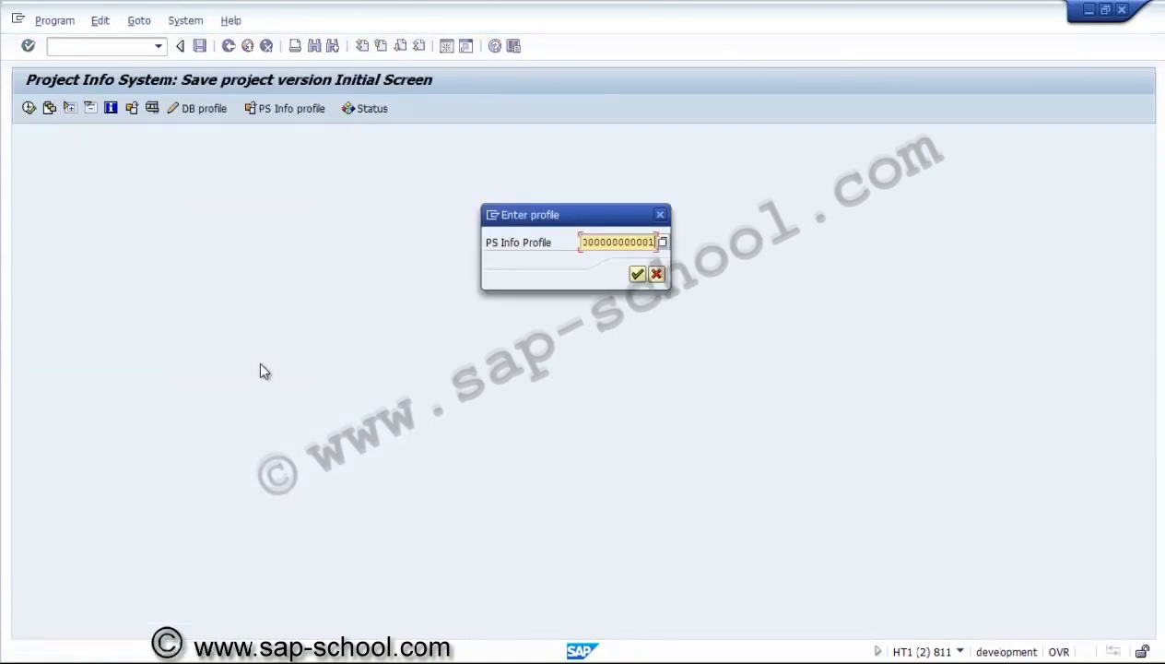
pyautogui.press('Return')
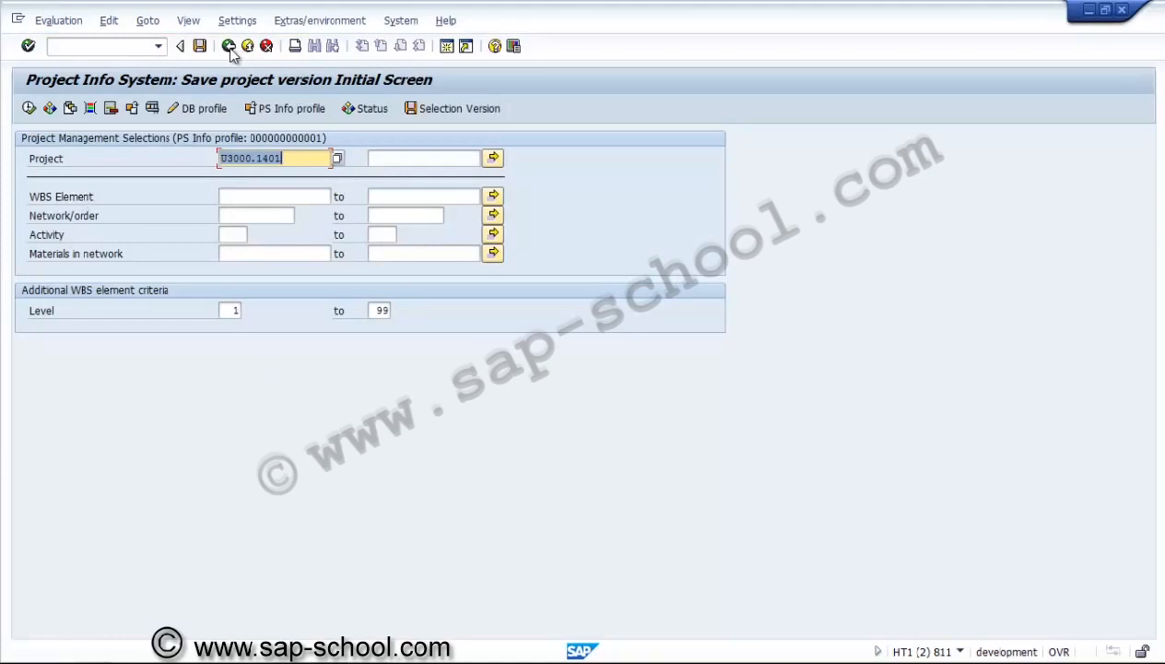
pyautogui.press('F8')
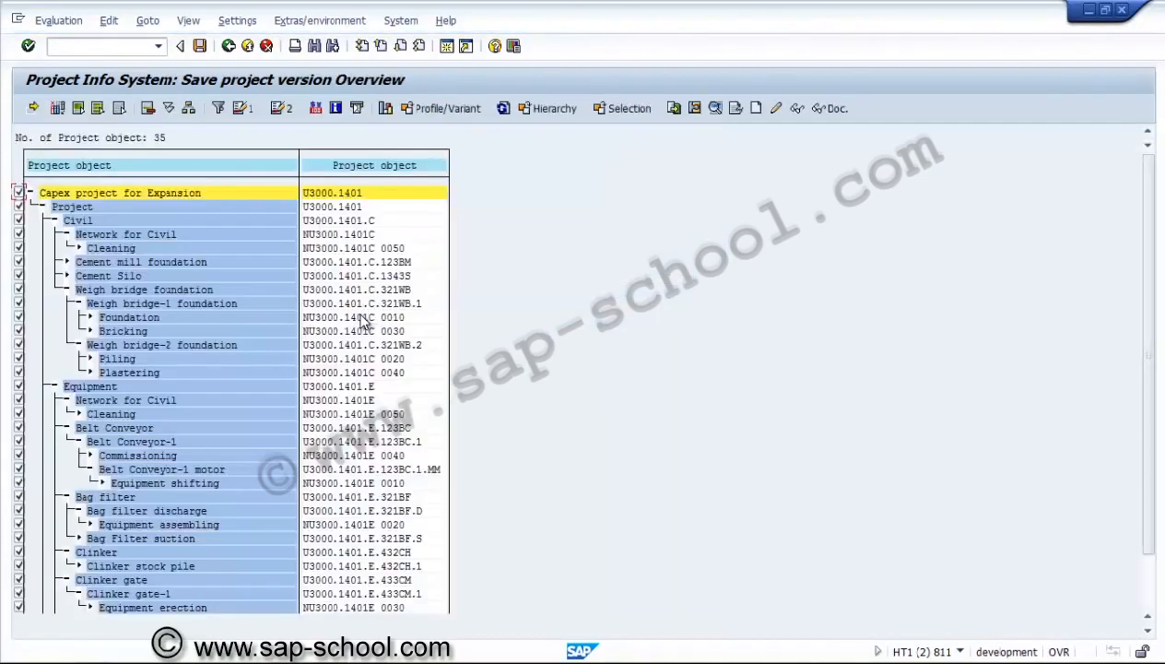
# Save the project structure overview as a selection version described "Project version", set for deletion in 30 days.
pyautogui.click(34, 108)
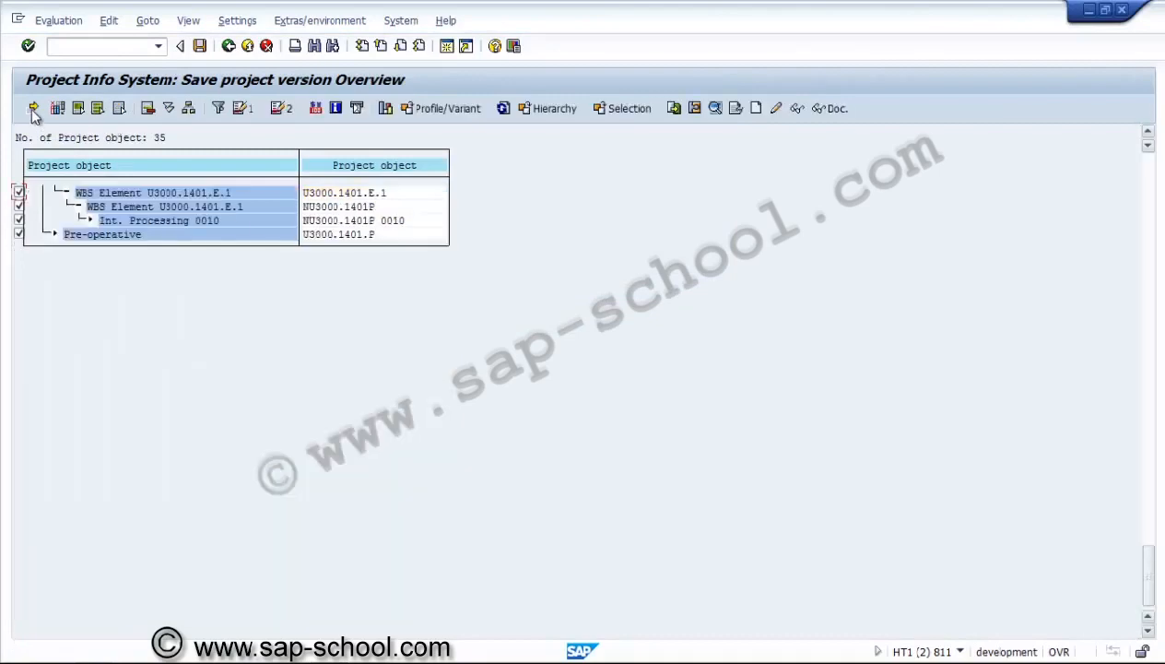
pyautogui.scroll(10, 211, 362)
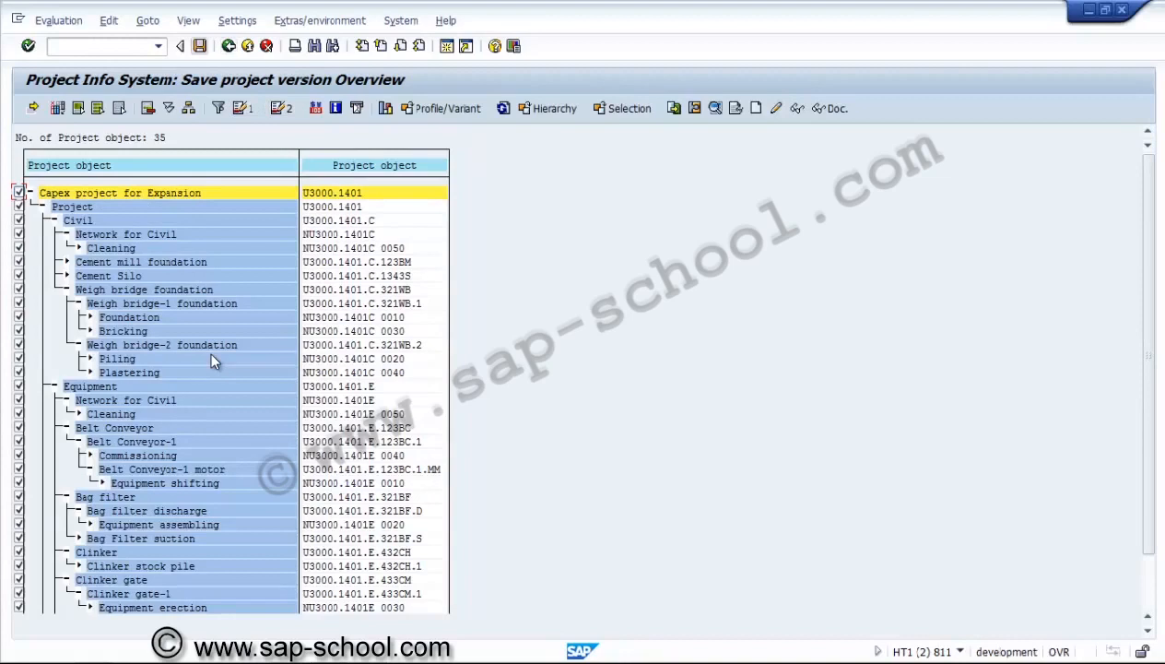
pyautogui.hotkey('ctrl', 's')
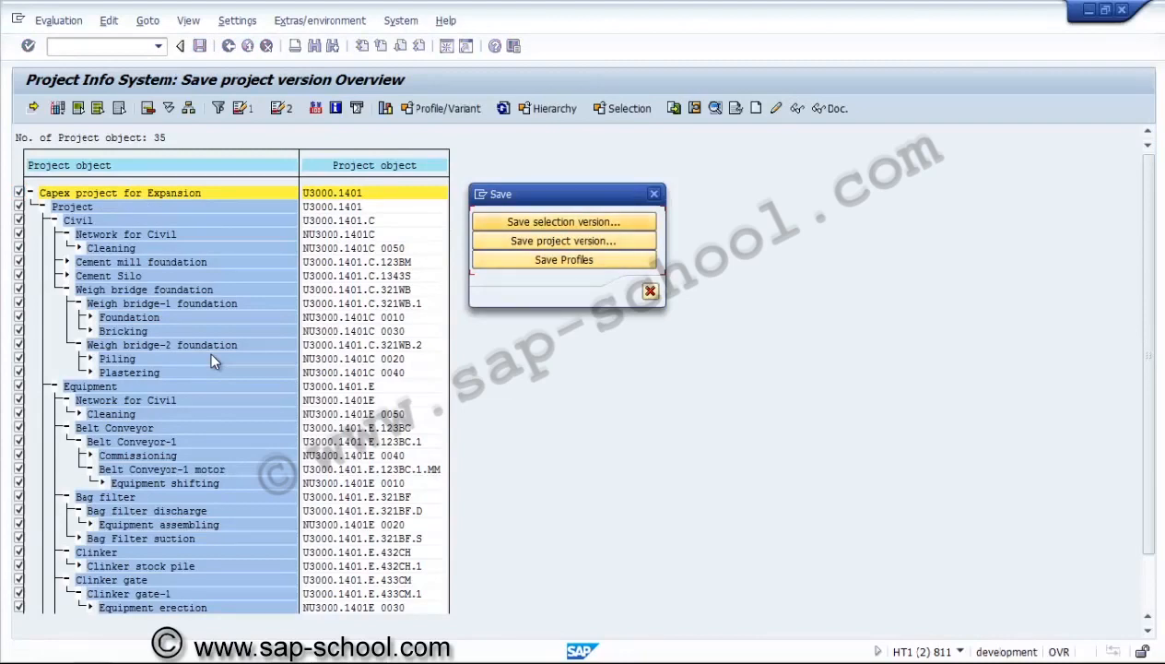
pyautogui.press('Return')
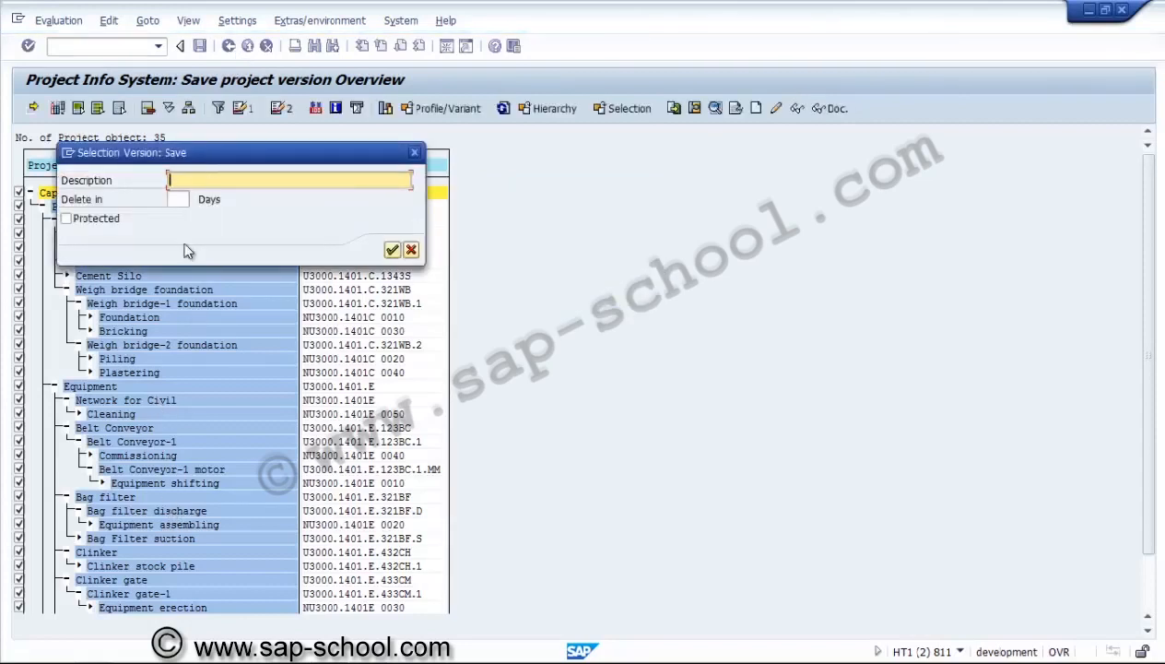
pyautogui.write('Project version')
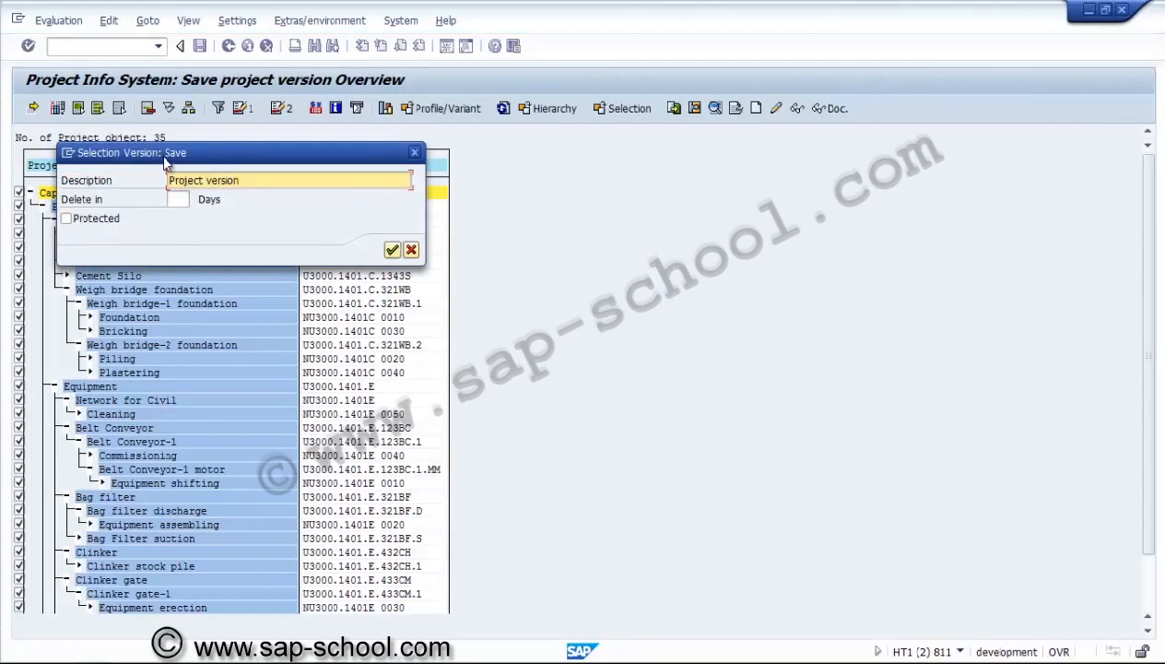
pyautogui.press('Tab')
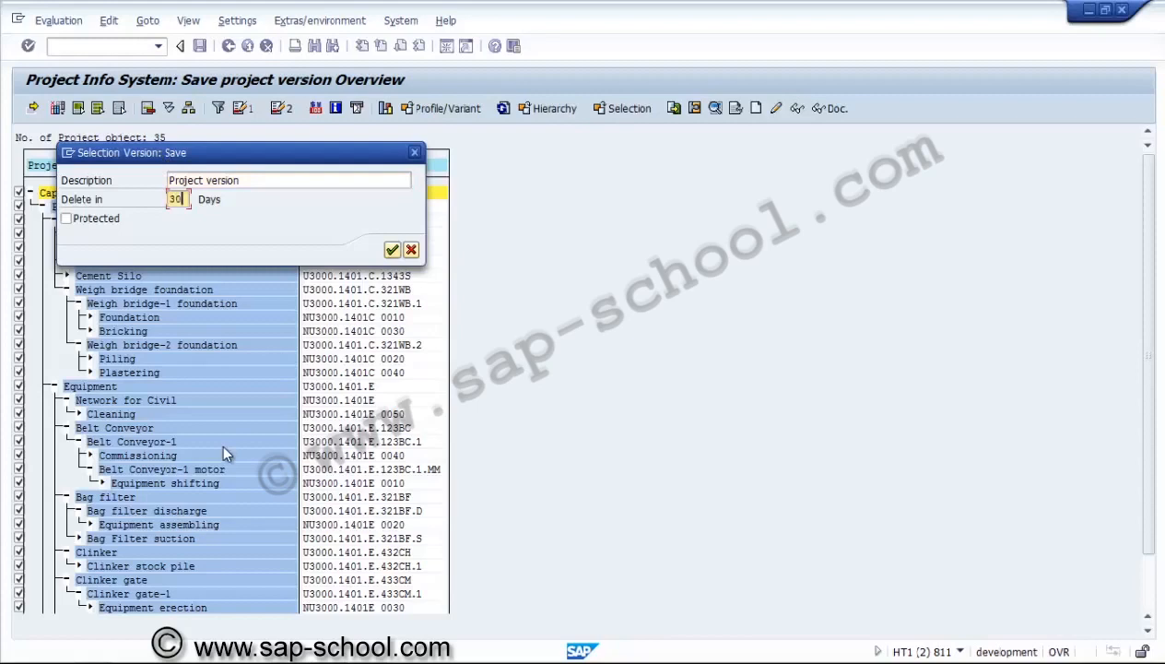
pyautogui.write('30')
pyautogui.press('Return')
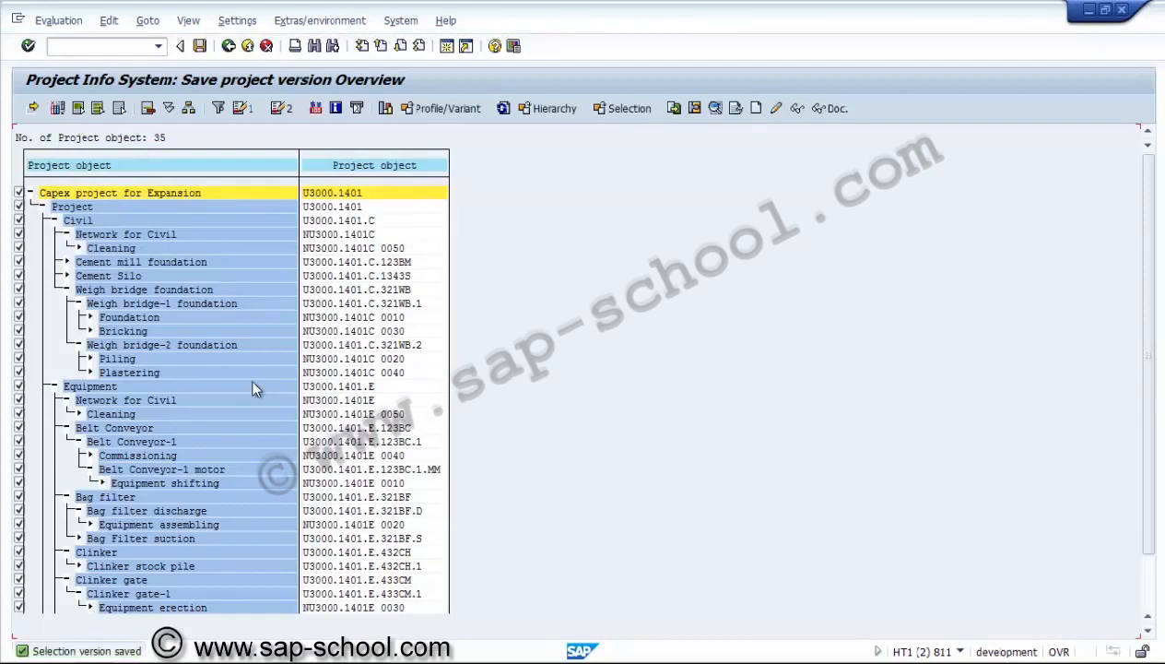
# Exit the project structure evaluation and return to the SAP Easy Access menu.
pyautogui.press('F3')
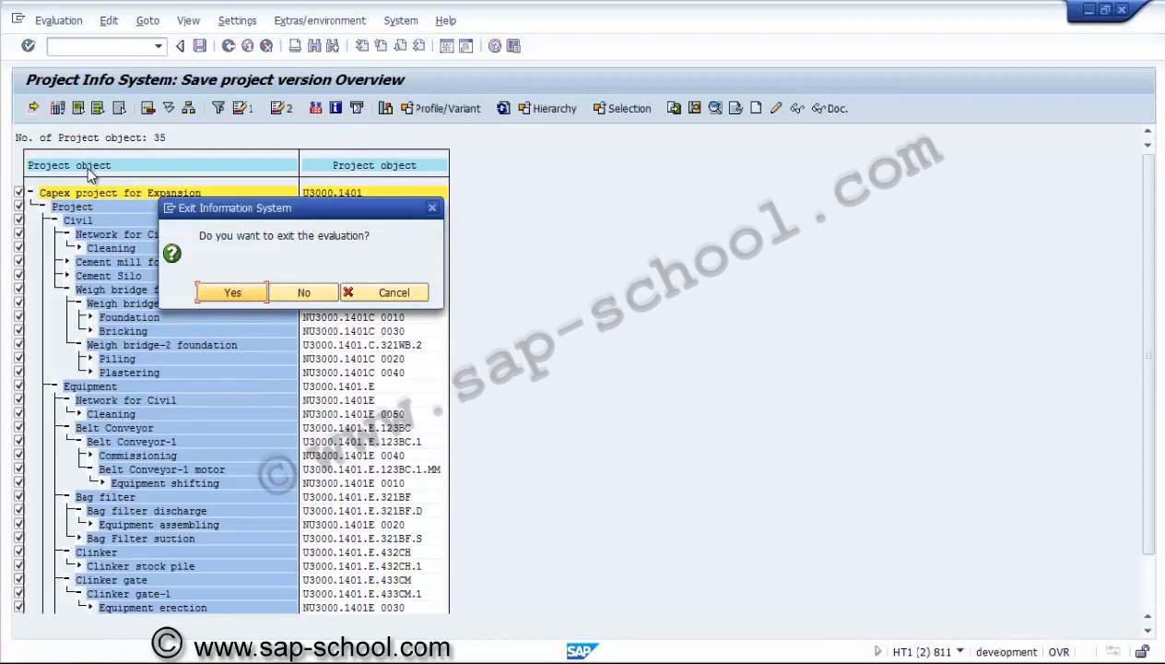
pyautogui.click(232, 293)
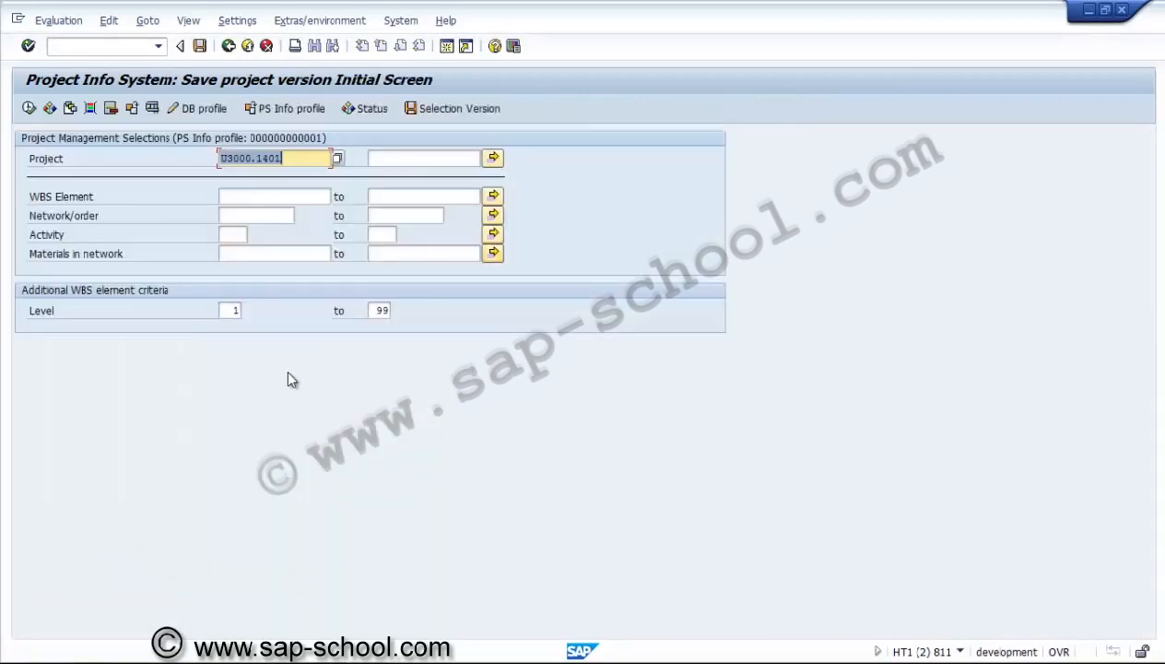
pyautogui.press('F3')
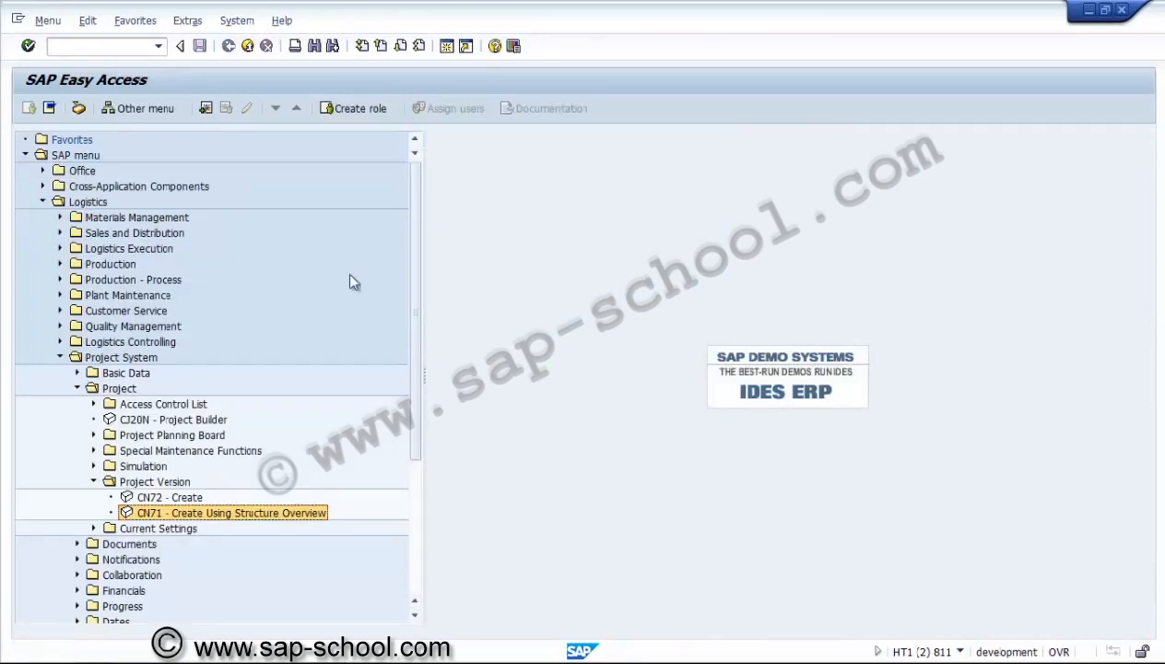
# Collapse the Project Version folder and its parent Project folder under Project System.
pyautogui.press('Up')
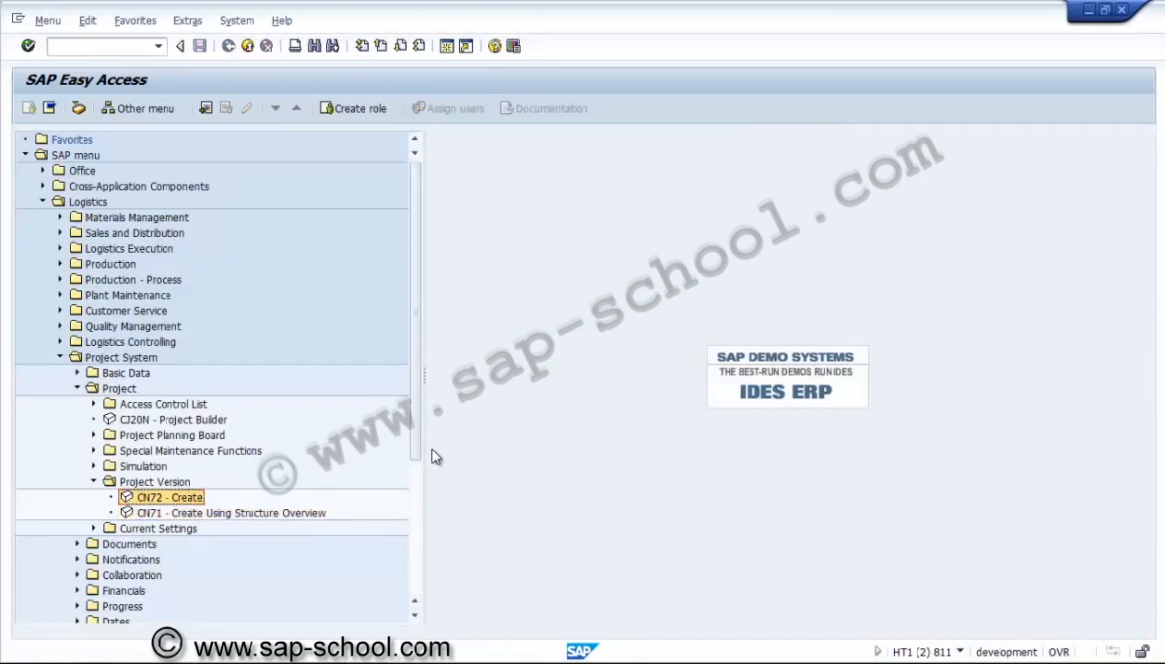
pyautogui.press('Up')
pyautogui.press('Left')
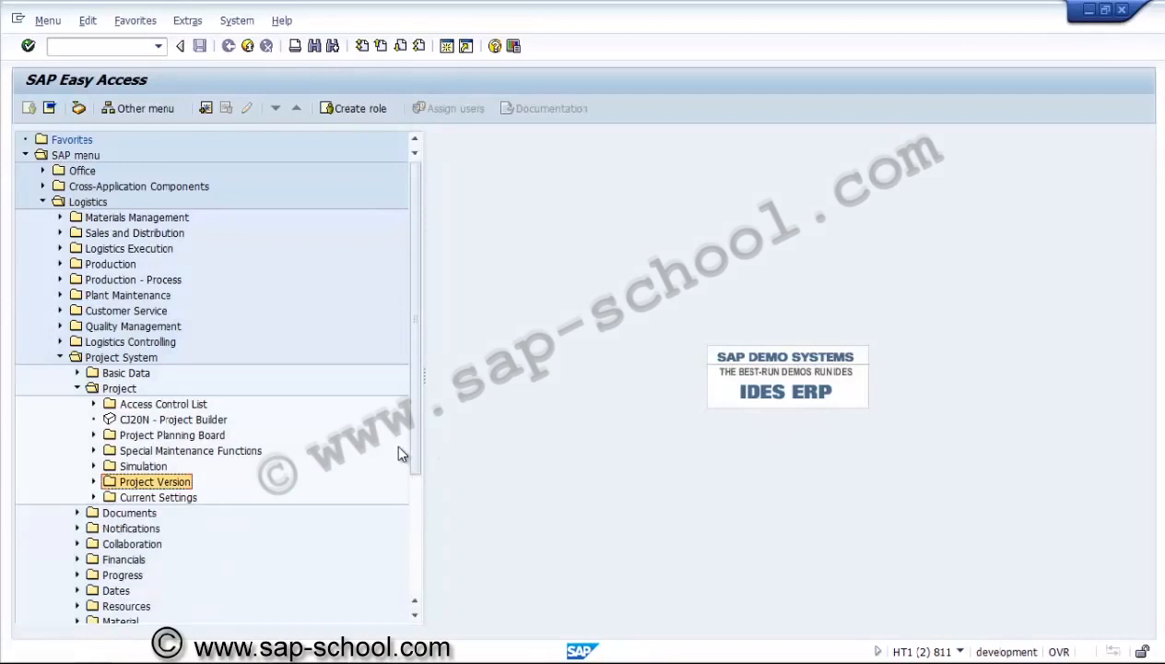
pyautogui.press('Left')
pyautogui.press('Left')
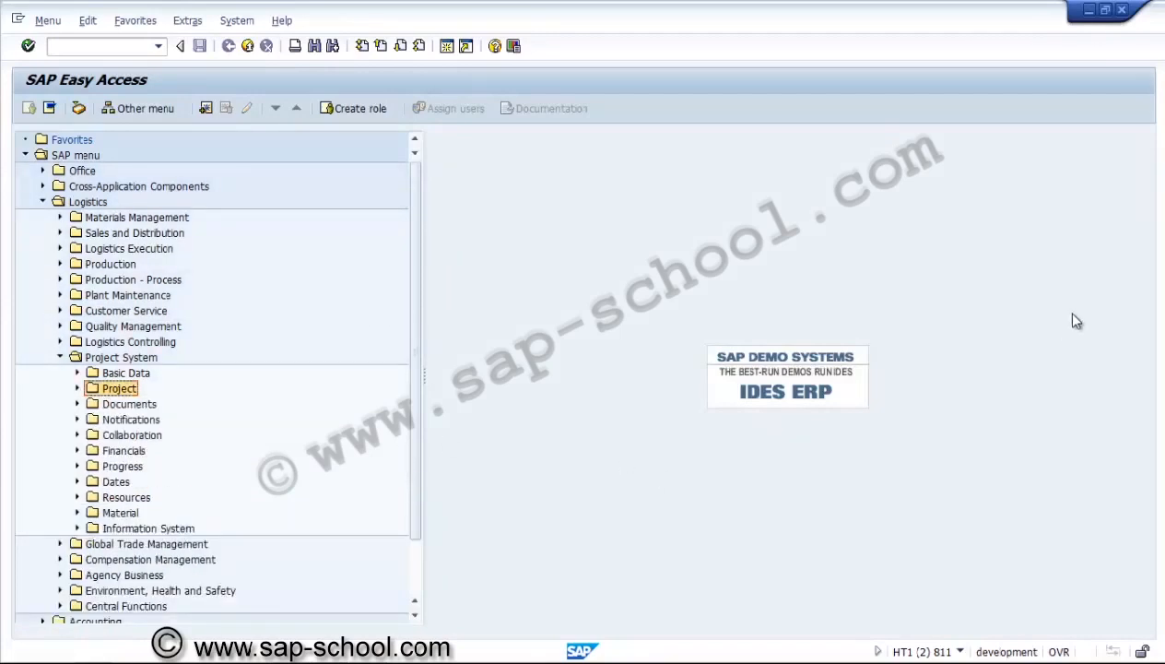